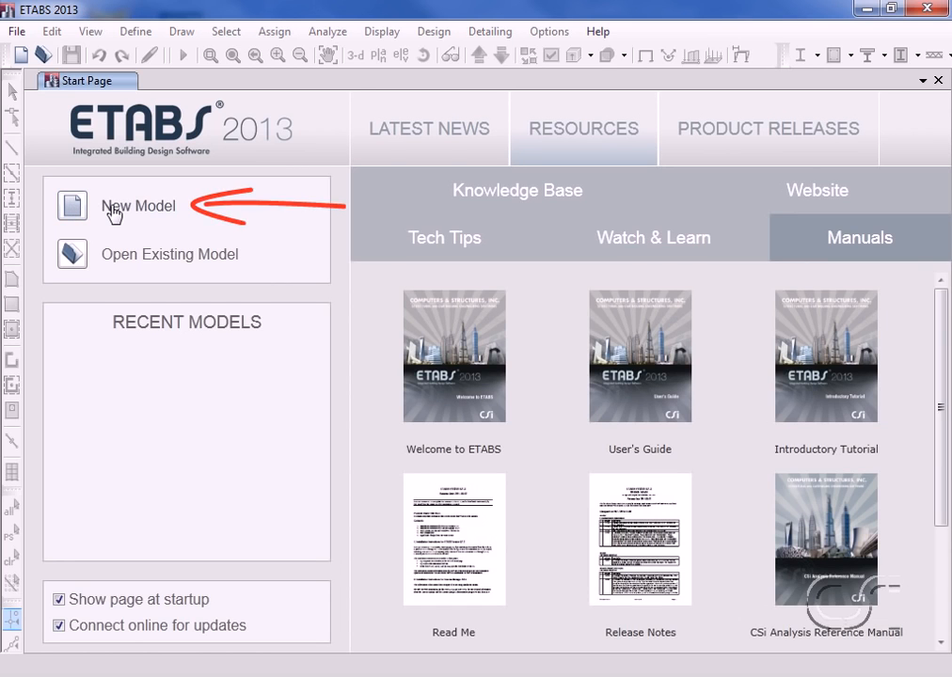
Step: Start a new model initialized with built-in settings, using U.S. Customary display units and the ACI 318-11 concrete design code
click(113, 208)
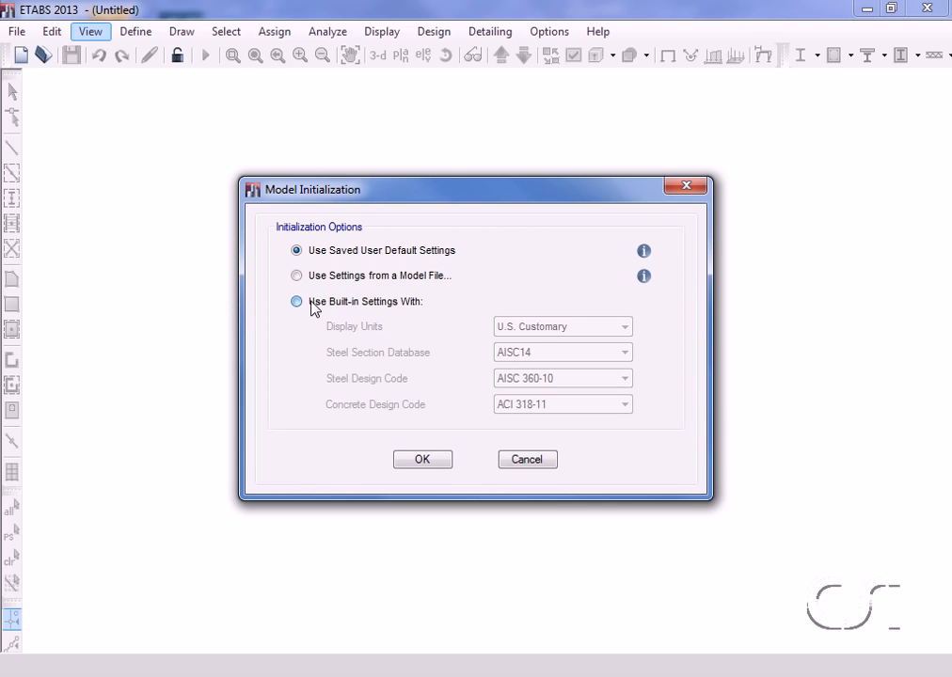
click(314, 307)
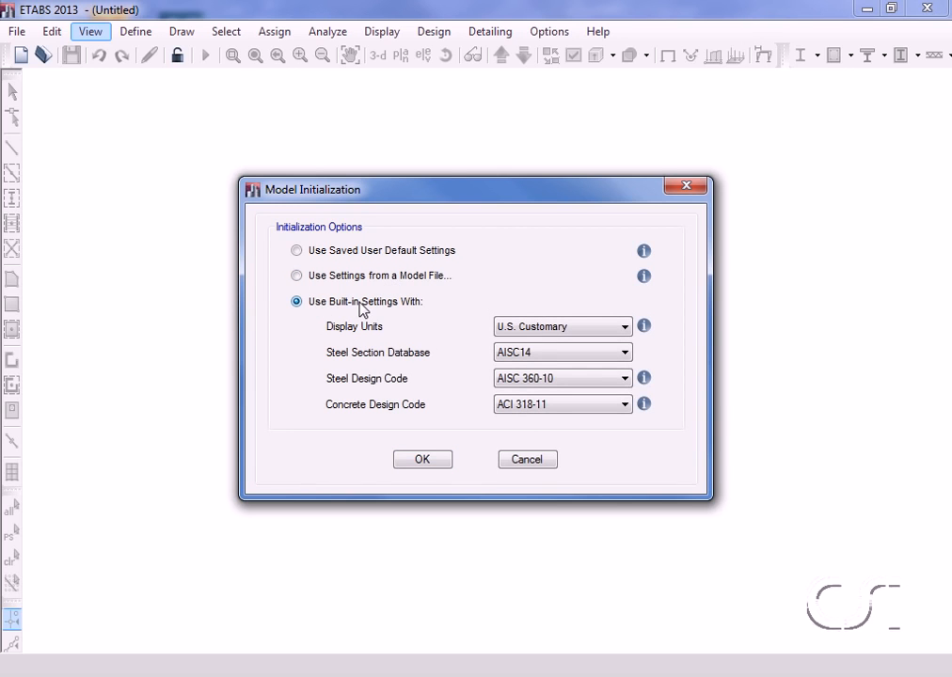
click(518, 328)
click(508, 344)
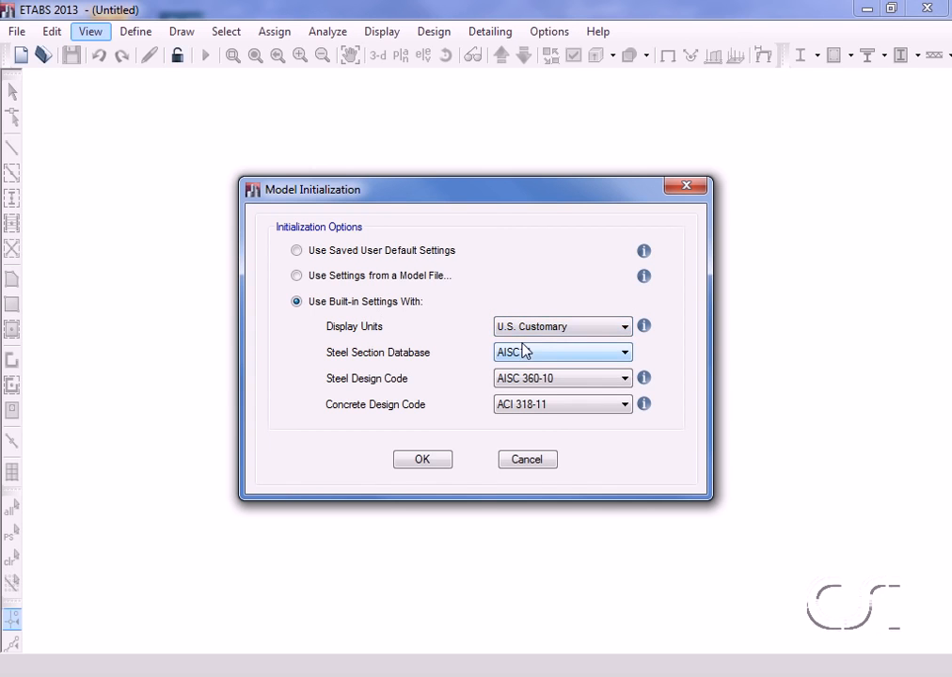
mouse_move(643, 328)
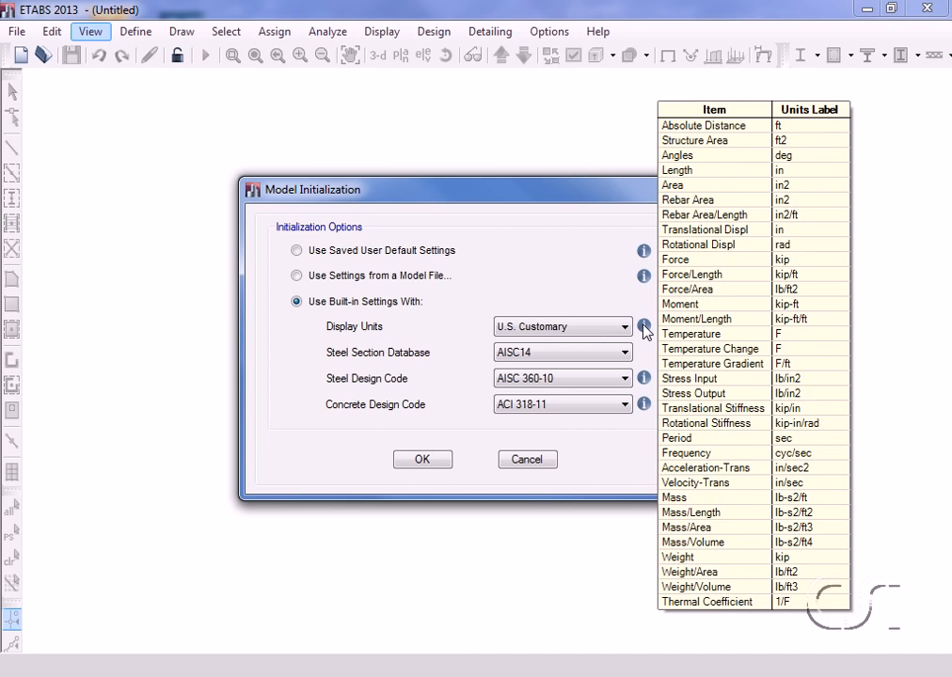
click(542, 407)
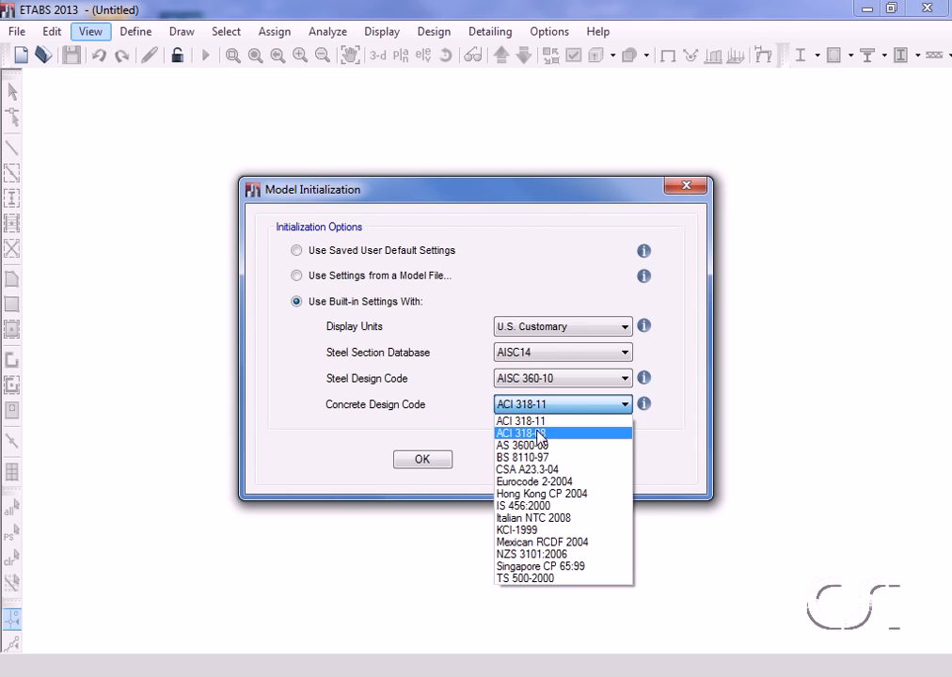
click(542, 421)
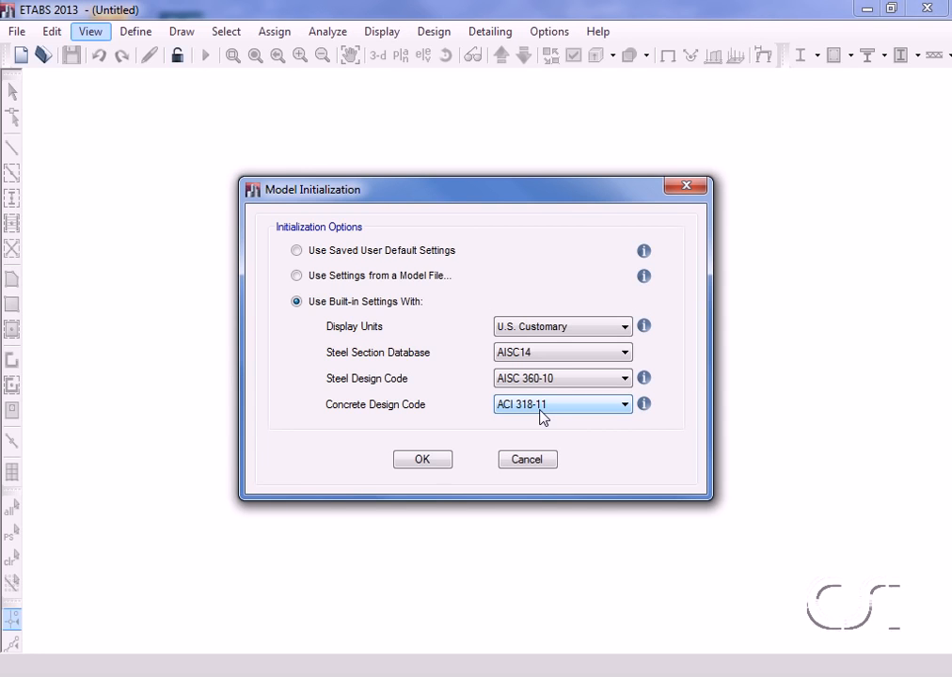
click(433, 462)
click(423, 460)
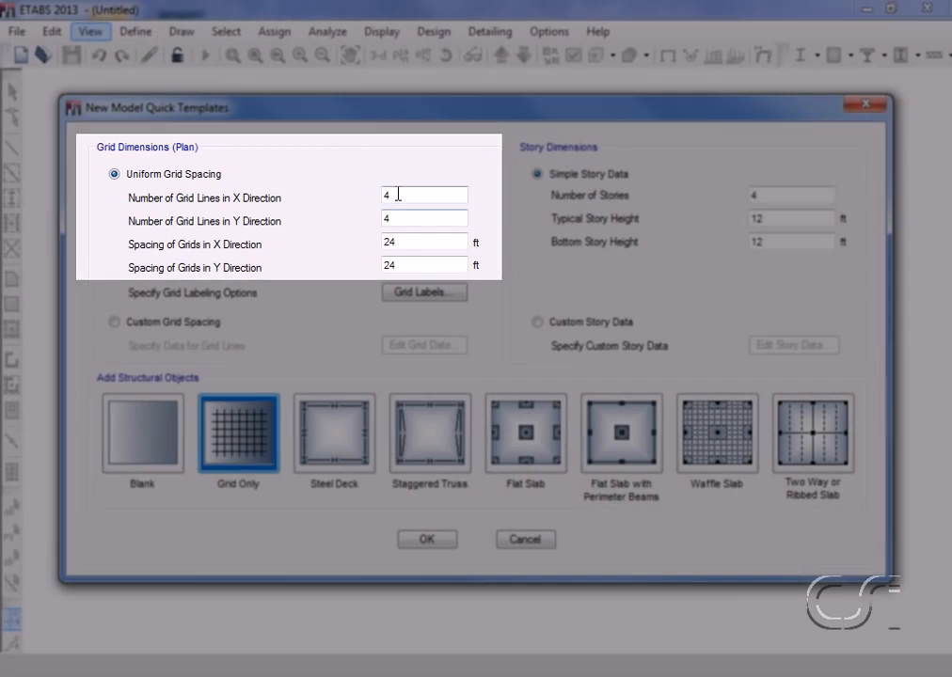
Step: Define a uniform plan grid with 5 lines in X and 4 in Y, spaced 22 ft in X and 18 ft in Y
double_click(398, 195)
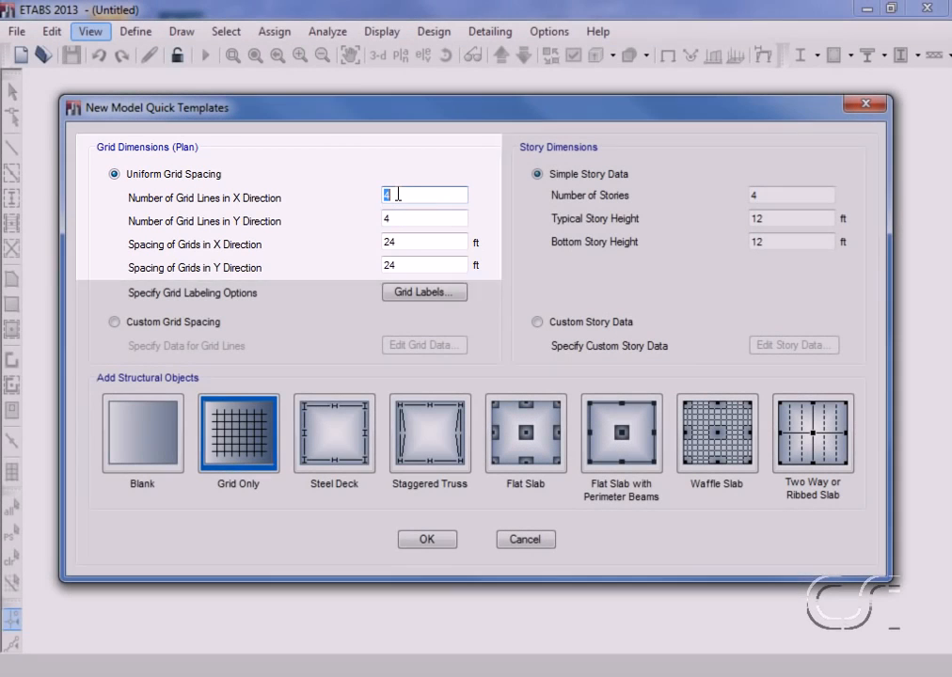
text(5)
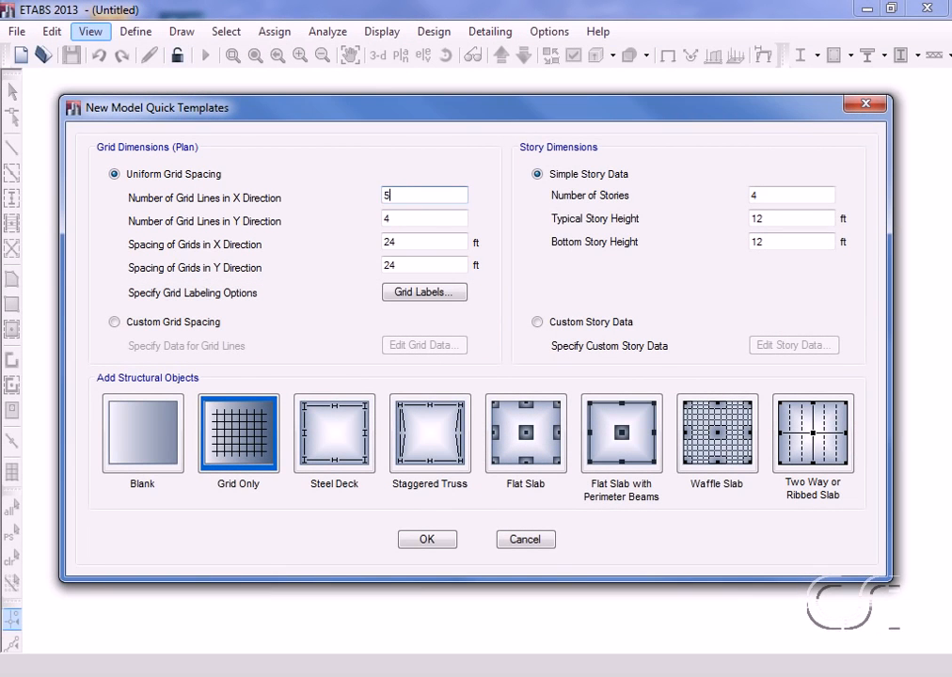
click(397, 218)
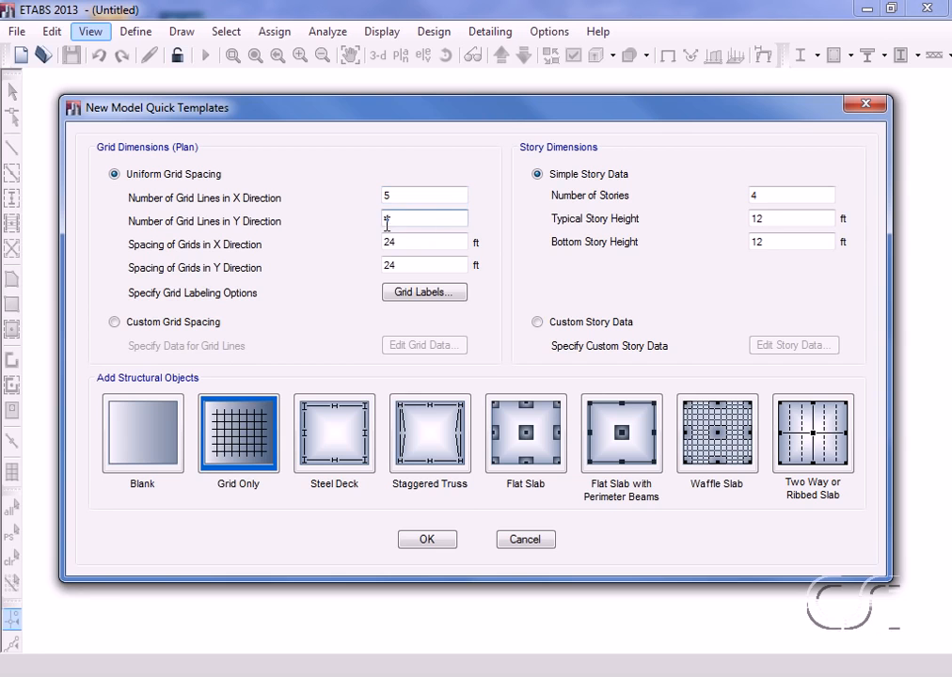
double_click(409, 241)
text(22)
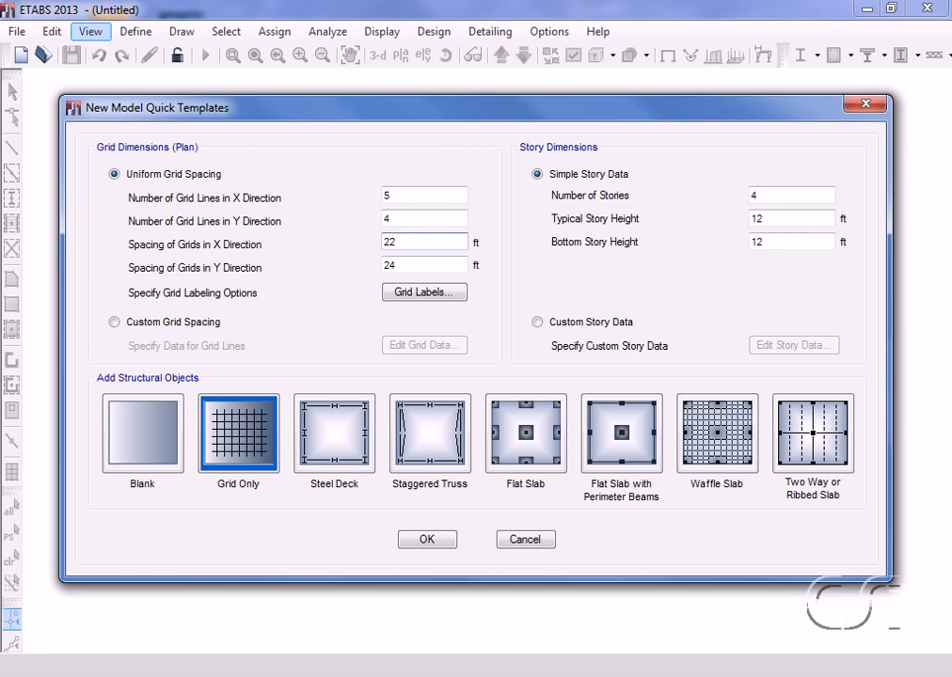
double_click(404, 265)
text(18)
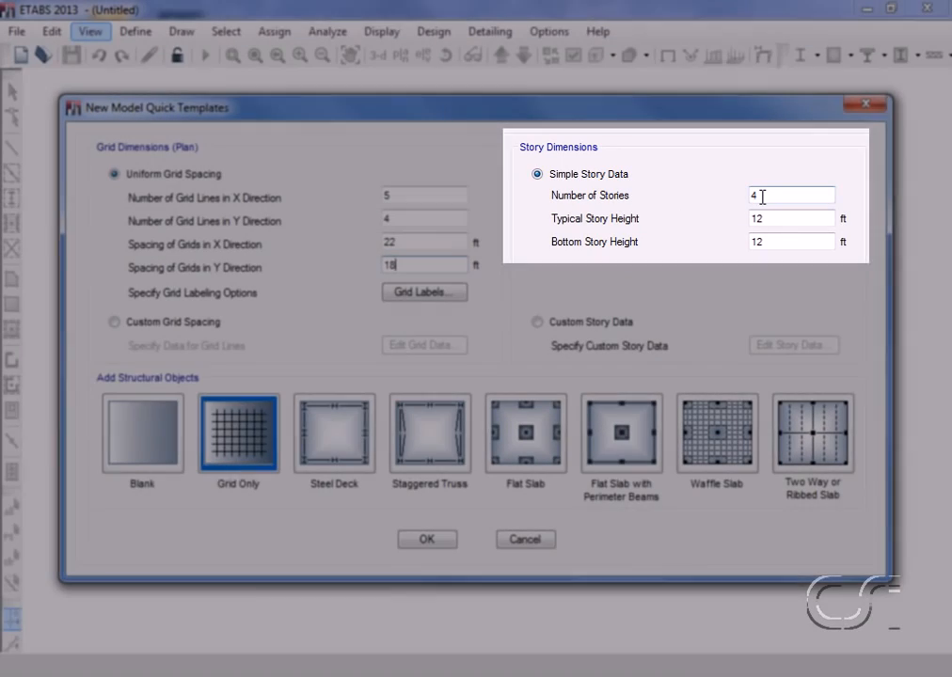
Step: Set the simple story data to 6 stories with typical and bottom story heights of 12 ft
double_click(760, 195)
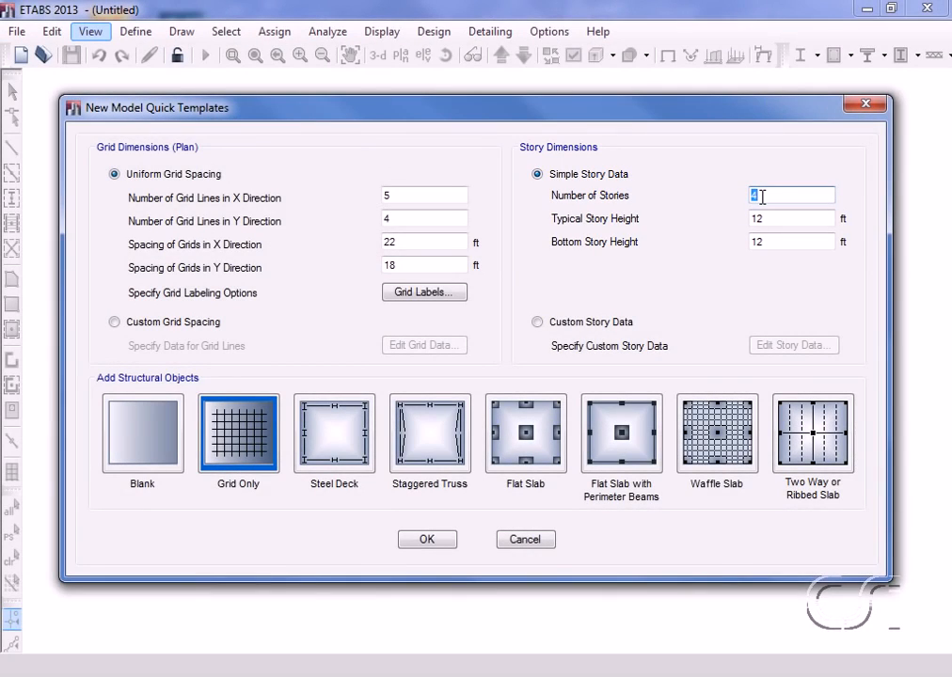
text(6)
click(765, 221)
click(765, 241)
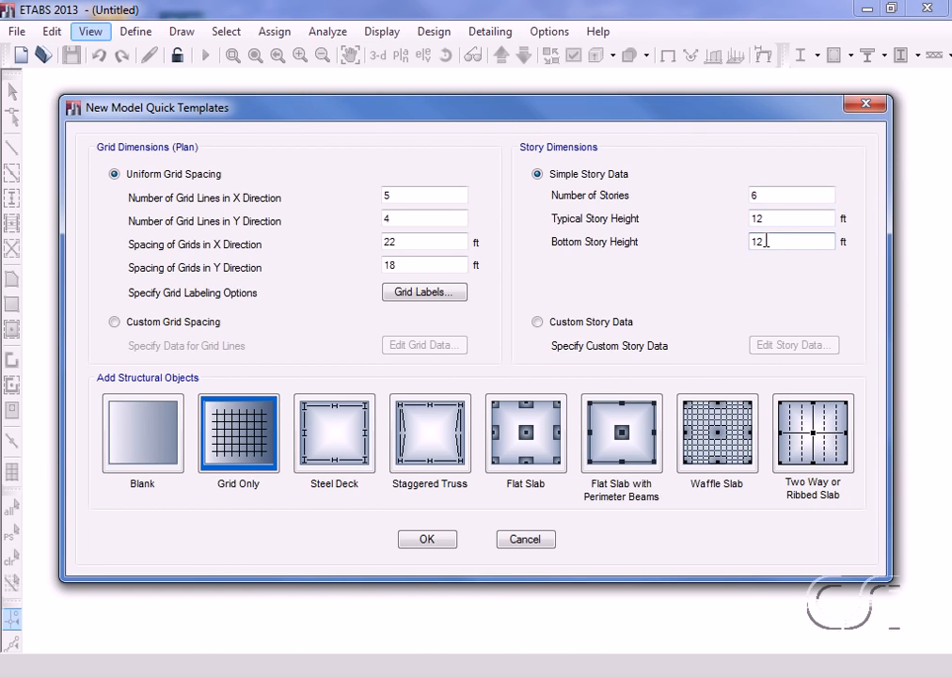
Step: Choose the Flat Slab with Perimeter Beams template and set its drop panel size to 6 ft
click(636, 436)
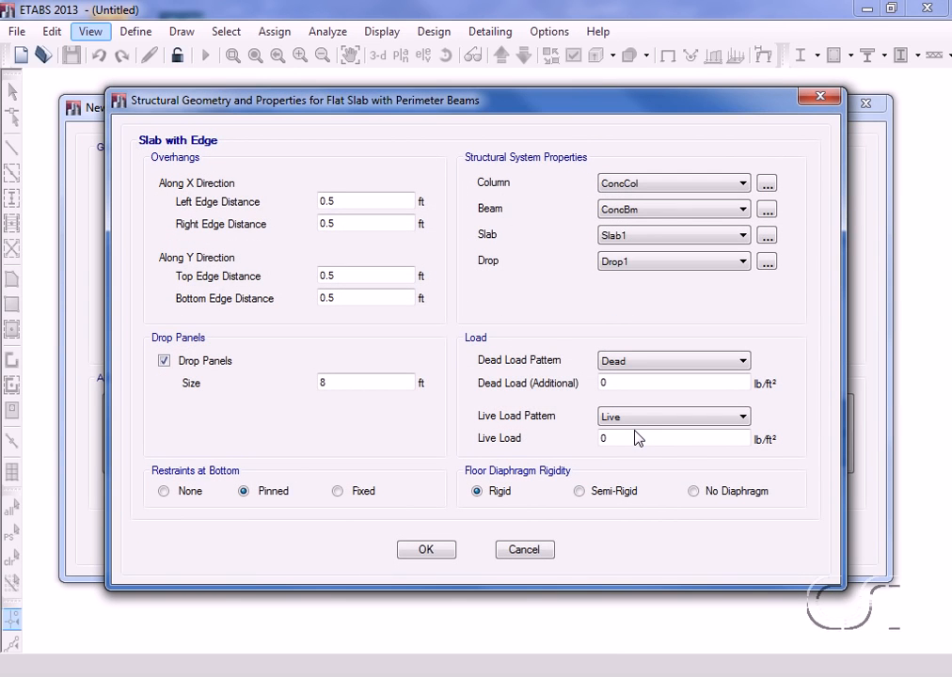
double_click(331, 383)
text(6)
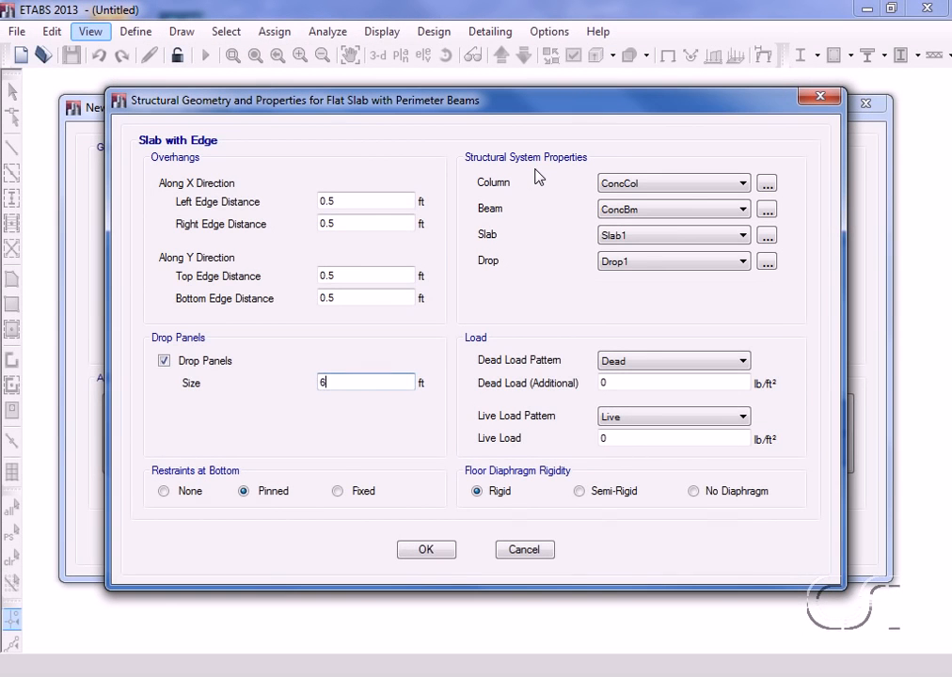
Step: Add a rectangular concrete frame section for the columns named Concrete Column, with a depth of 24 in
click(765, 184)
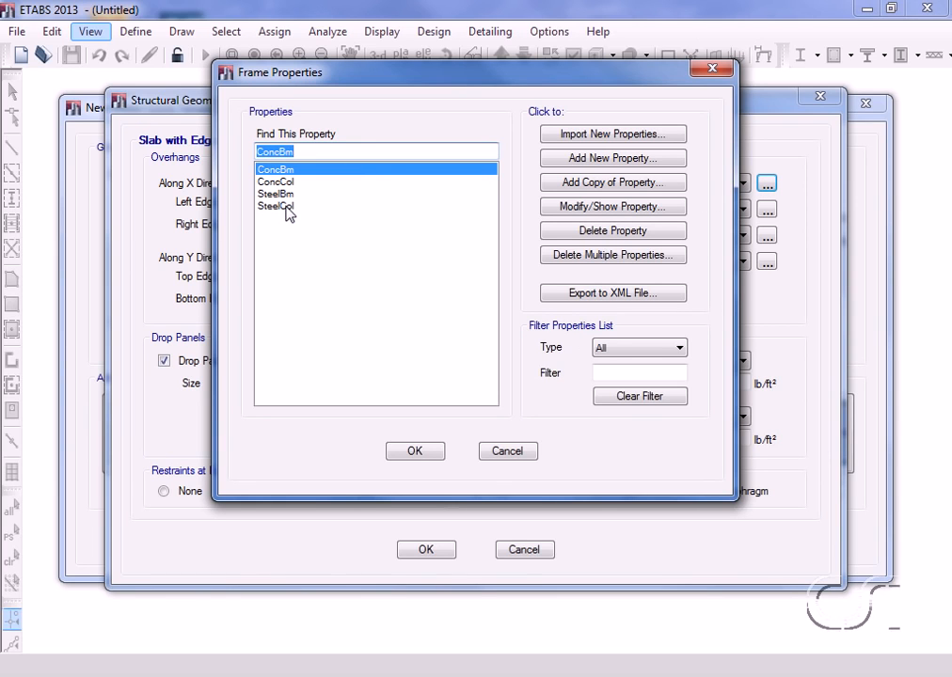
click(623, 162)
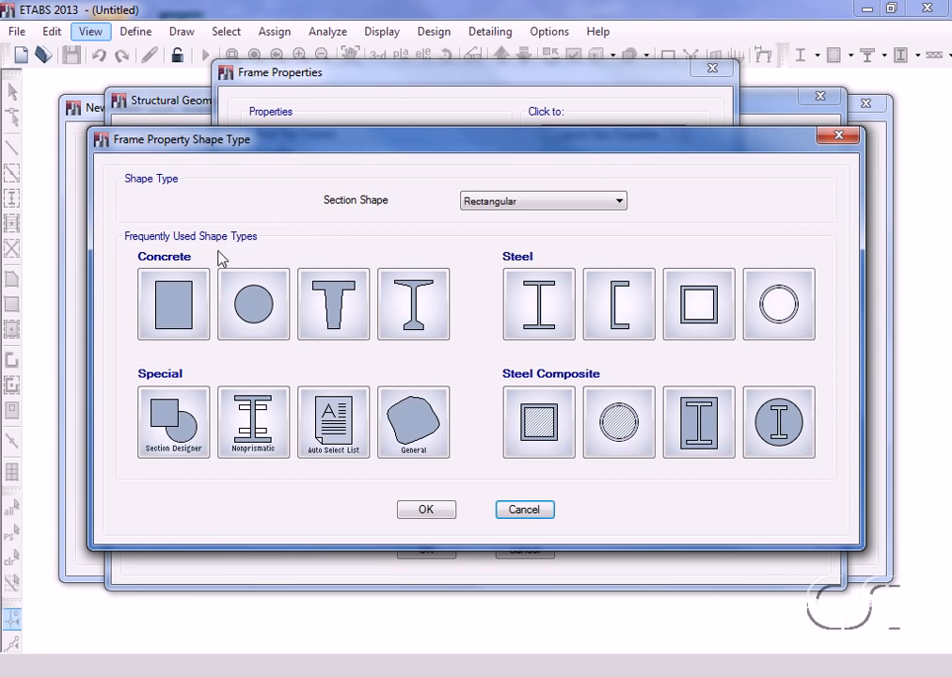
click(171, 312)
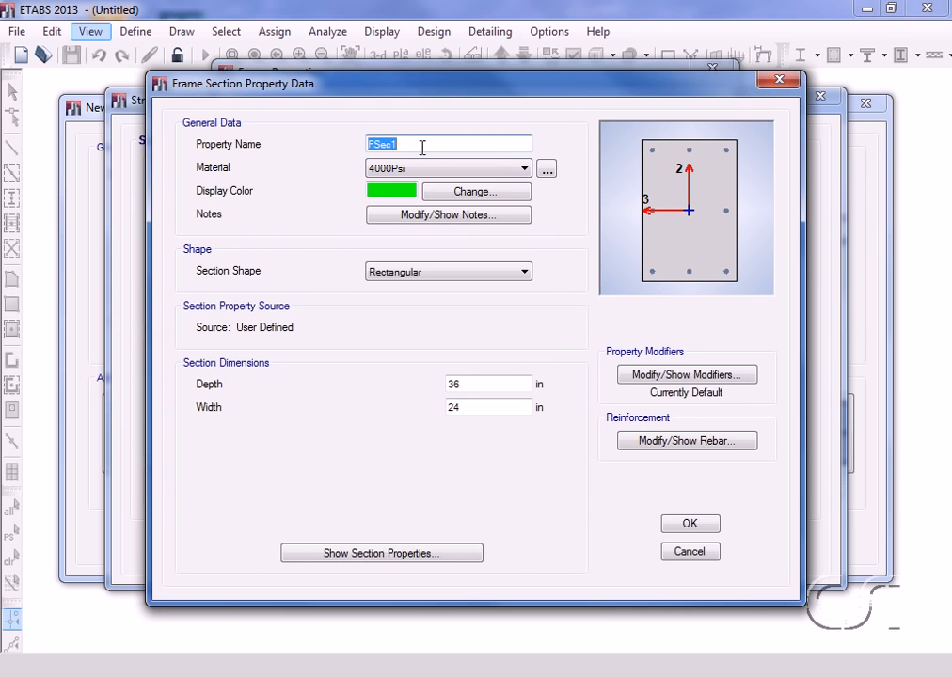
text(Concrete Column)
double_click(465, 387)
text(24)
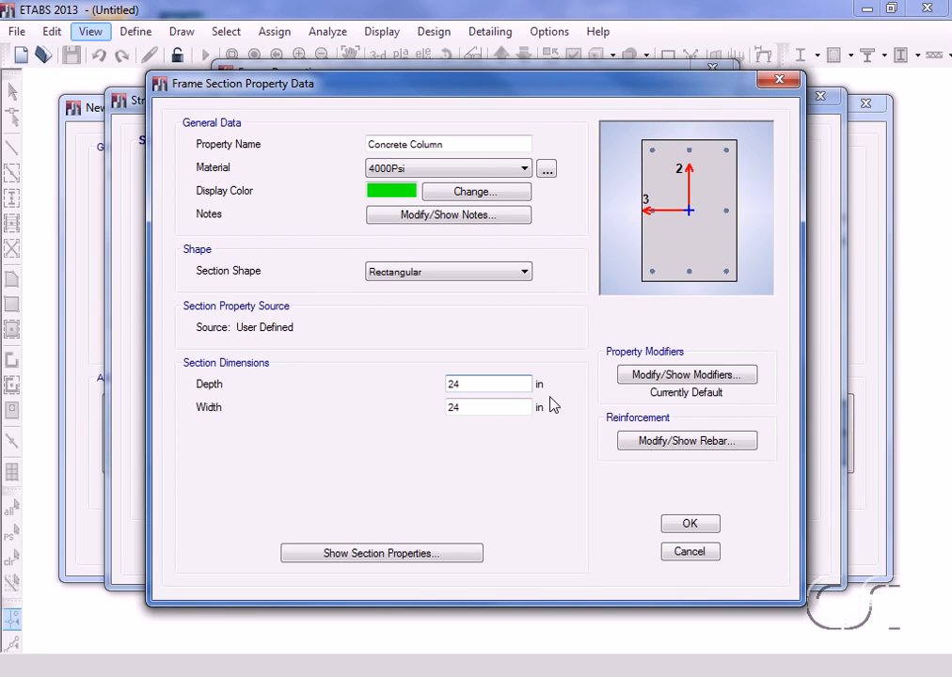
Step: Review the Concrete Column section's property modifiers and reinforcement data, then accept it as the template's column property
click(658, 376)
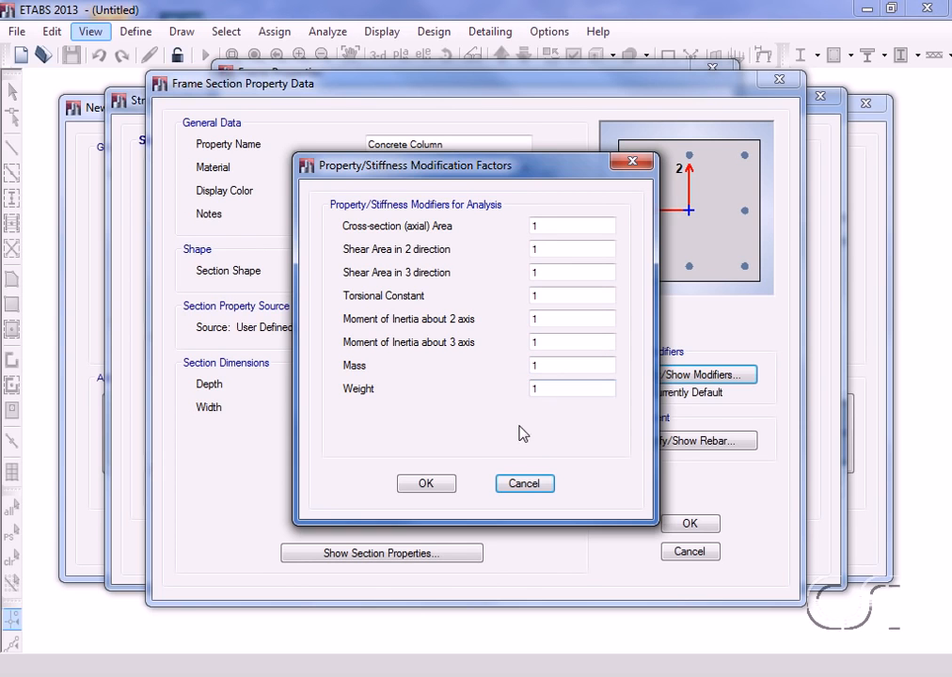
click(426, 483)
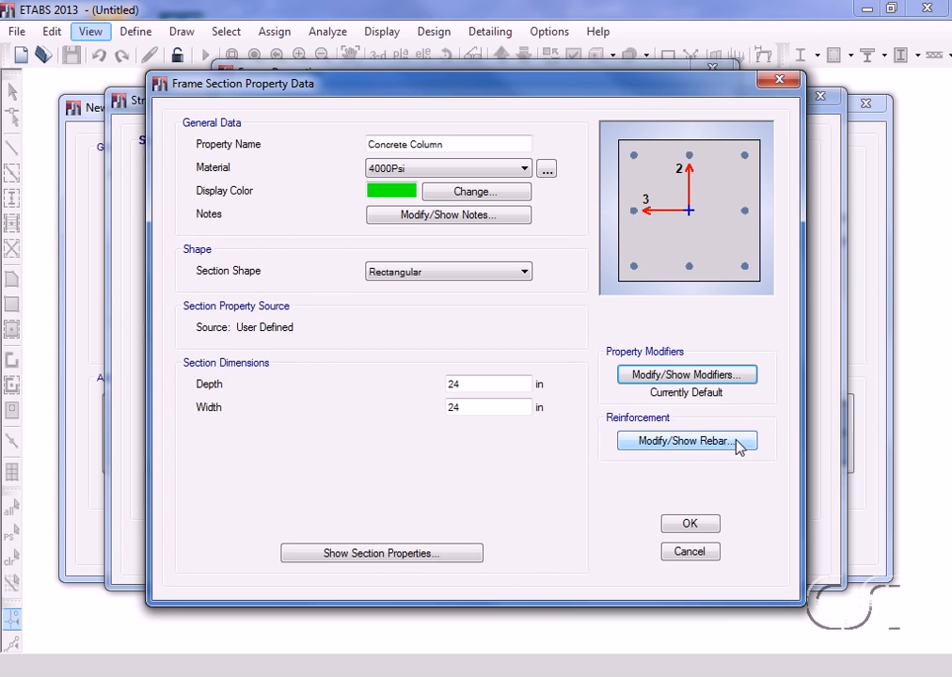
click(639, 442)
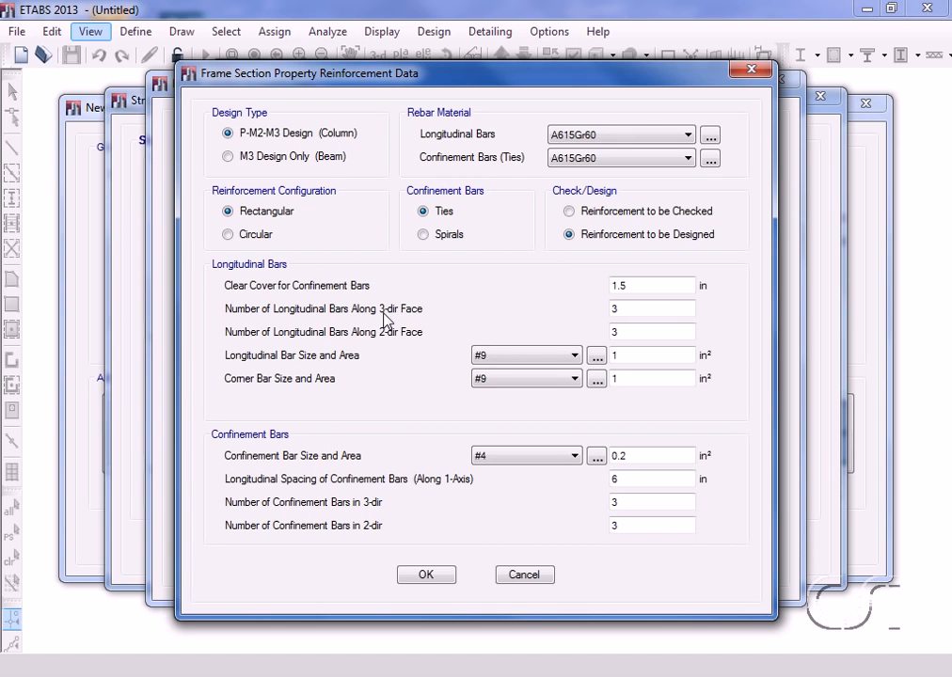
click(426, 575)
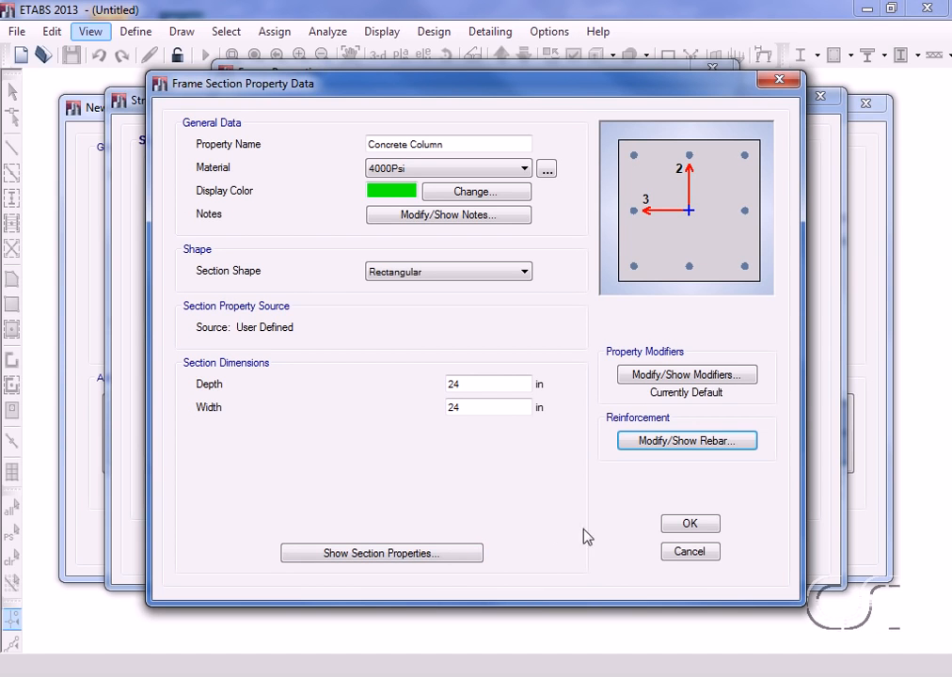
click(690, 523)
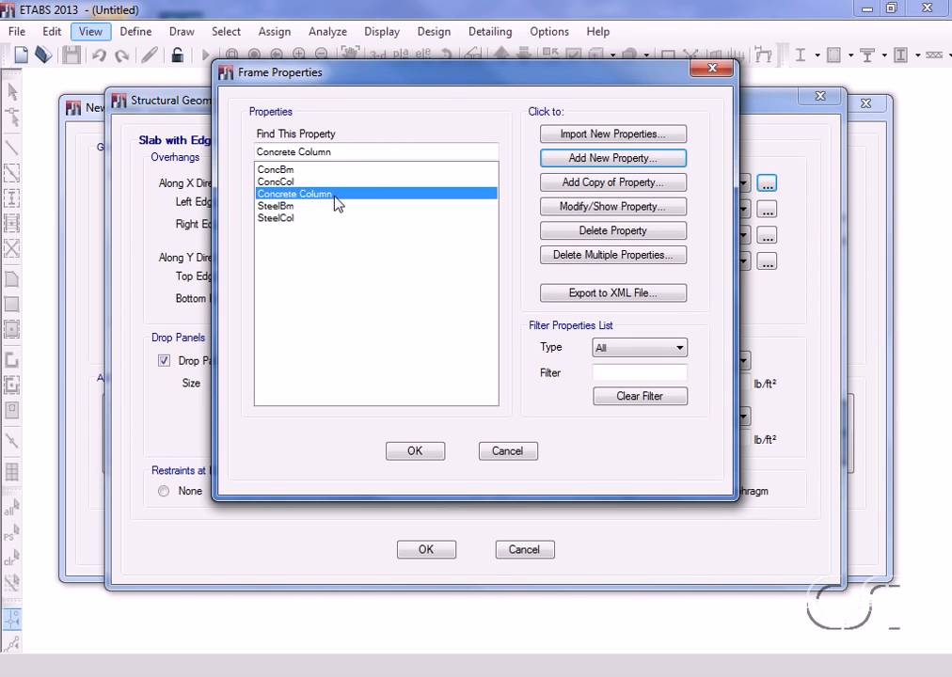
click(414, 451)
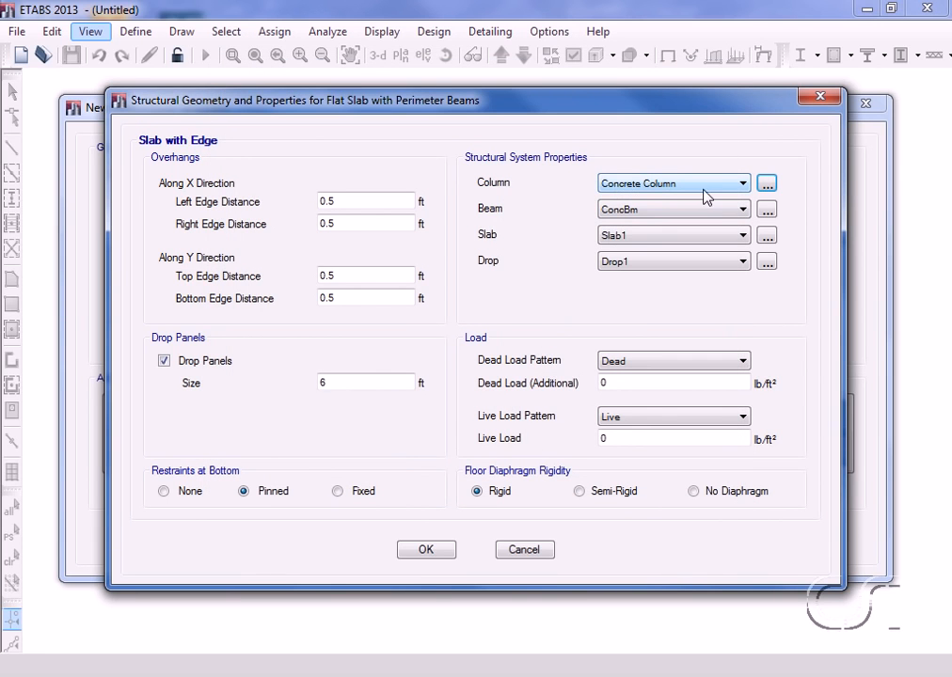
Step: Add a rectangular concrete frame section for the beams named Concrete Beam, with a depth of 30 in
click(767, 211)
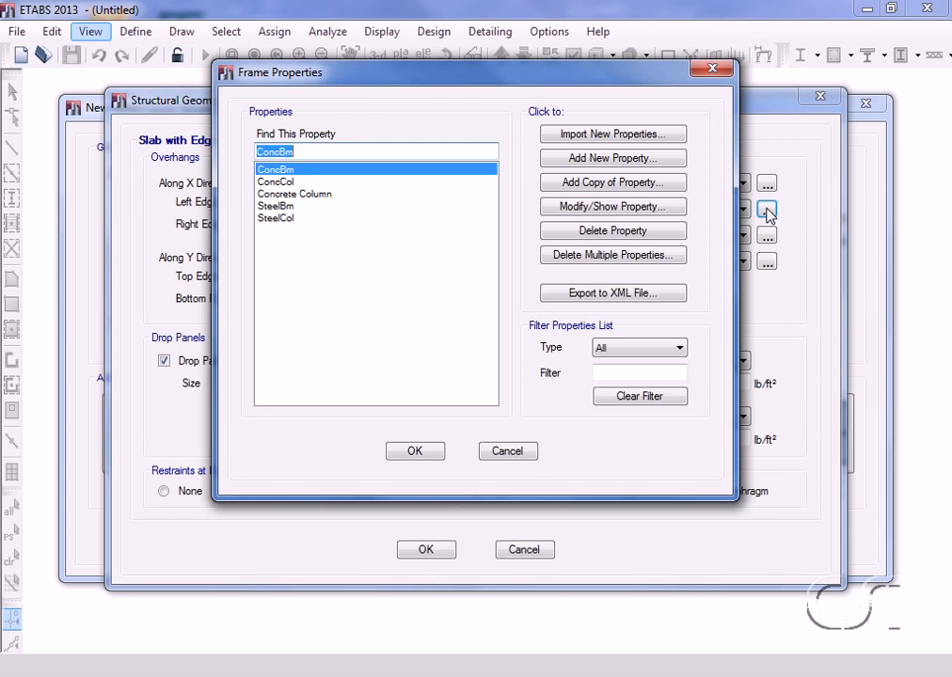
click(629, 160)
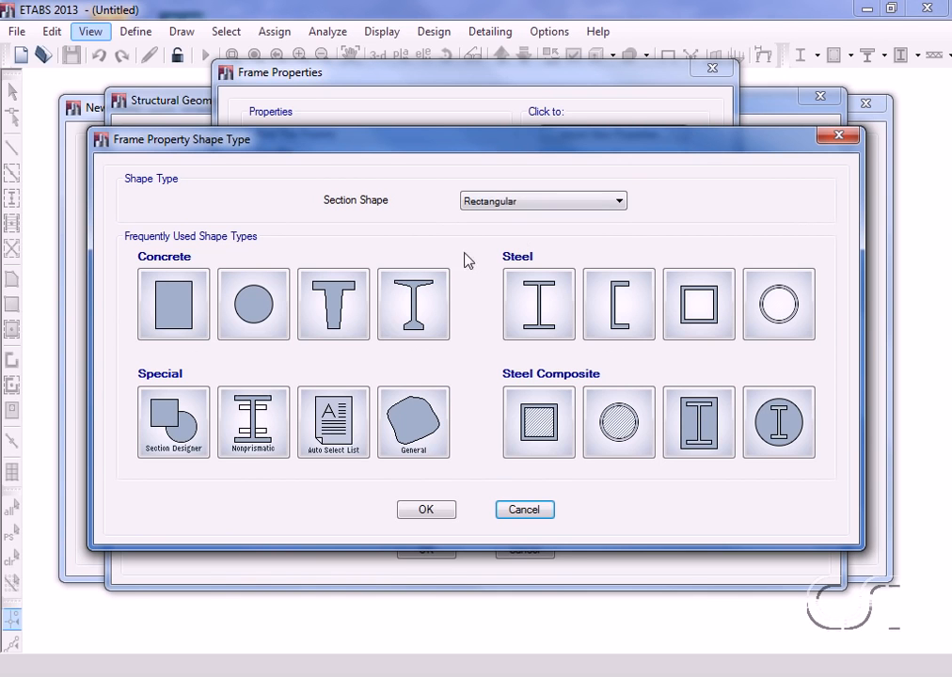
click(176, 310)
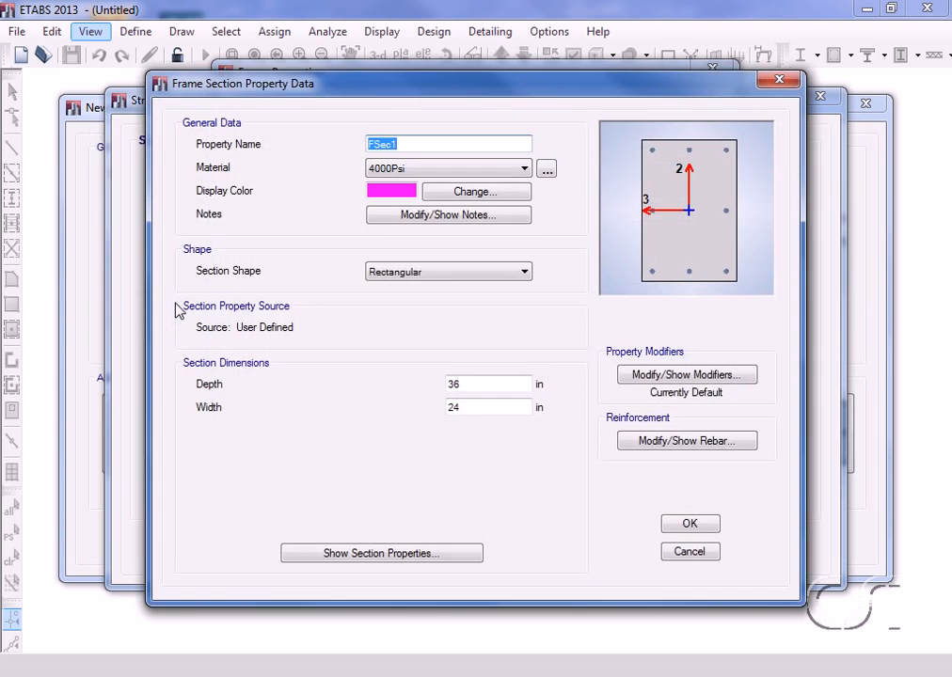
text(Concrete Beam)
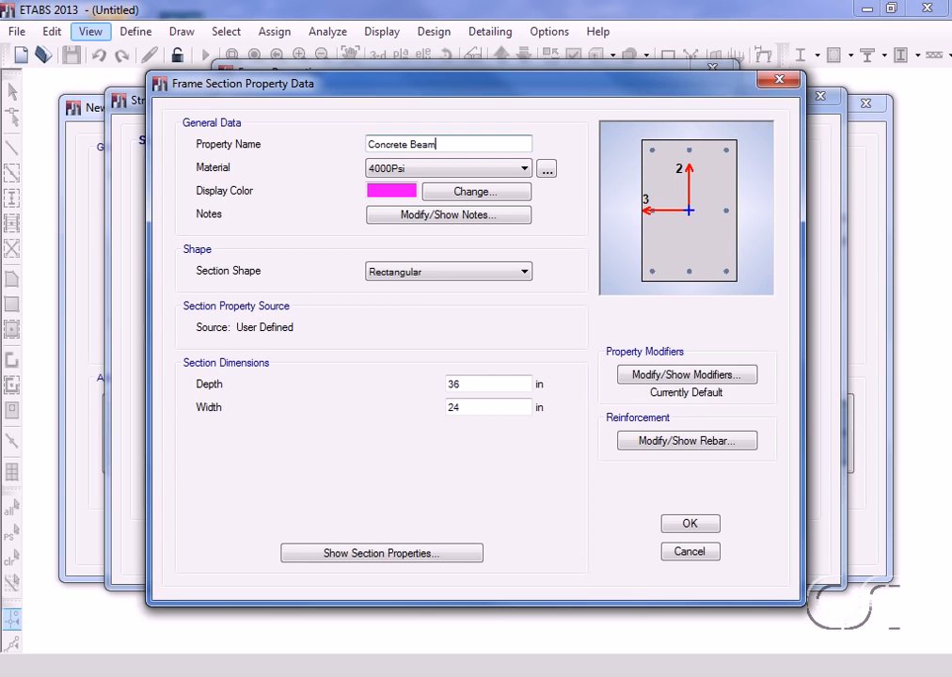
double_click(462, 384)
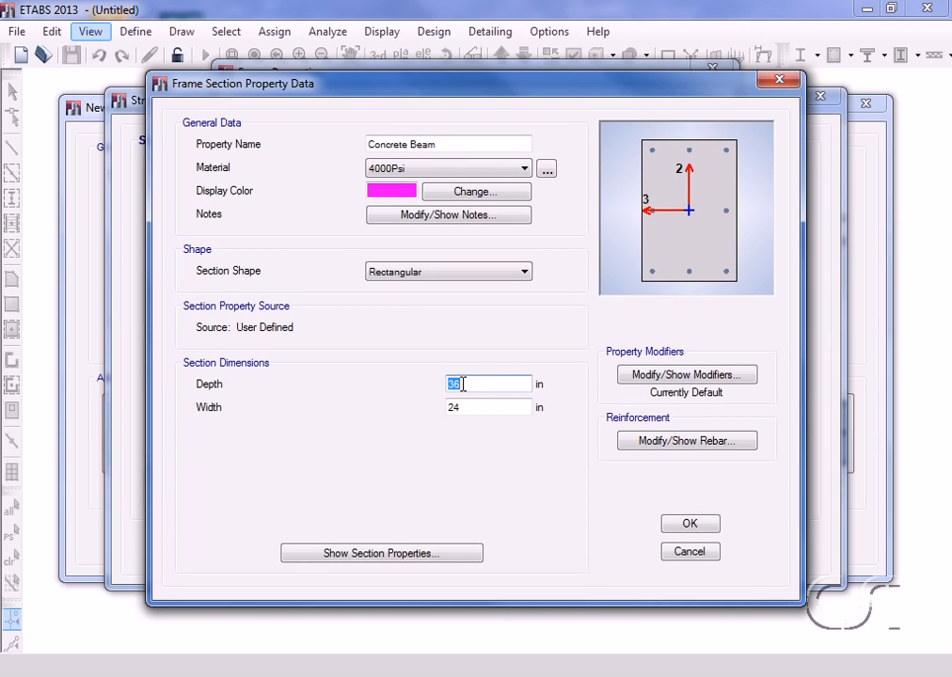
text(30)
Step: Set the Concrete Beam reinforcement design type to M3 Design Only (Beam) and accept the section as the template's beam property
click(645, 444)
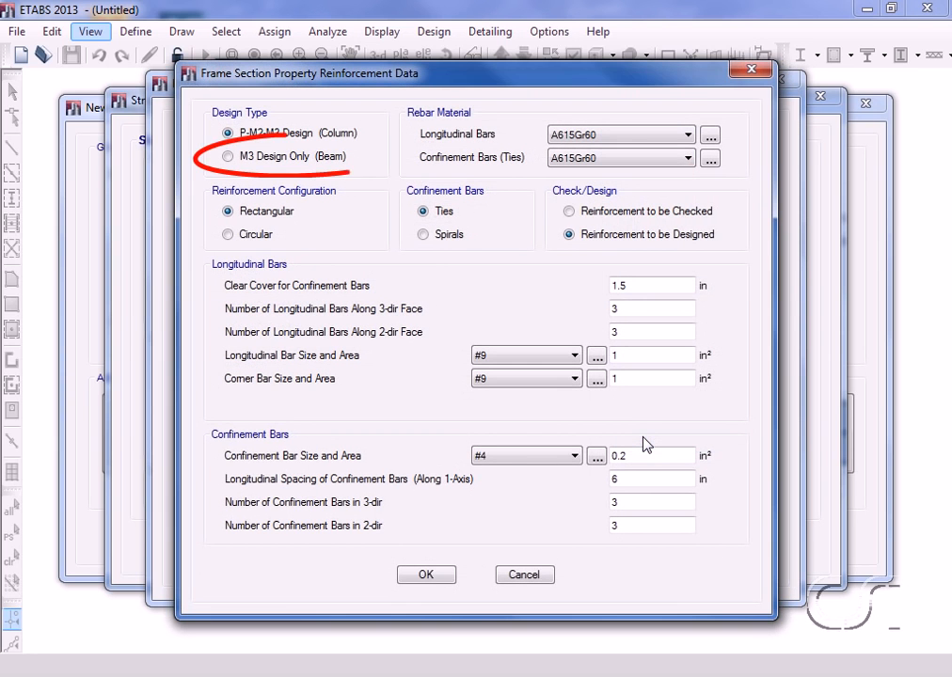
click(229, 157)
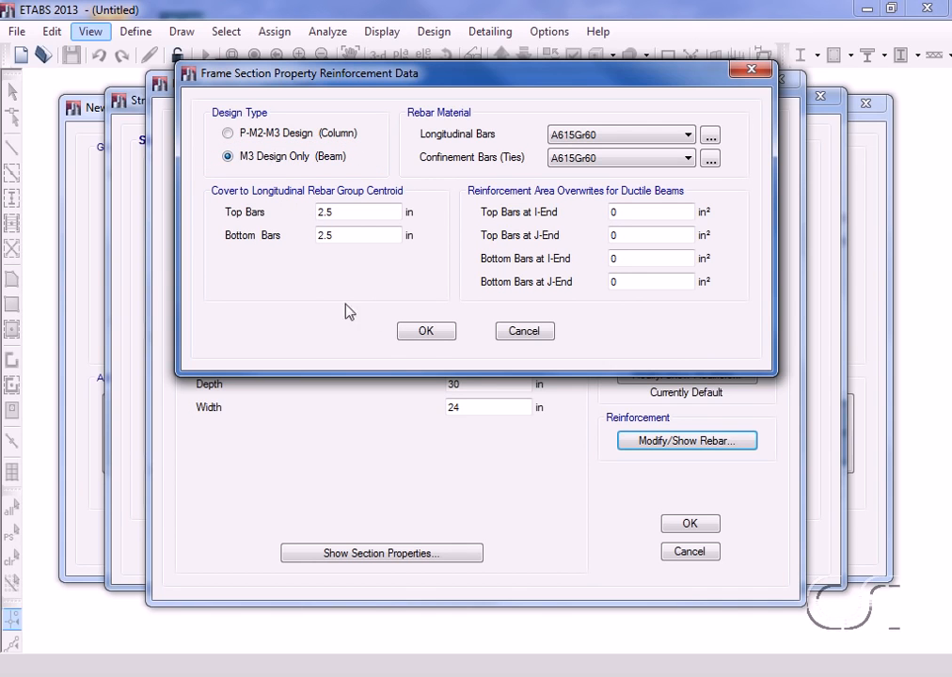
click(425, 332)
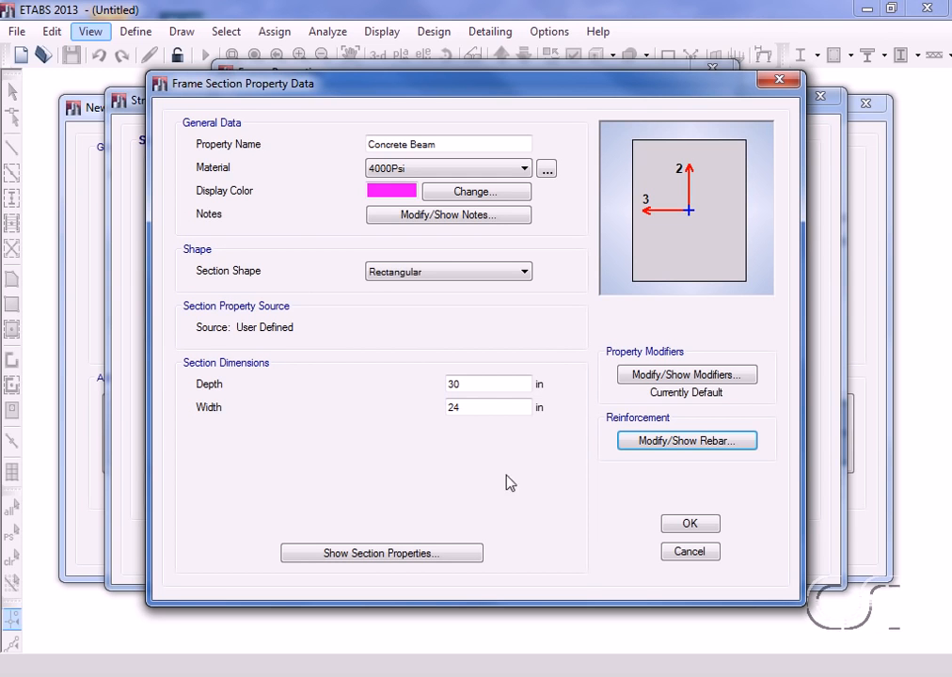
click(689, 525)
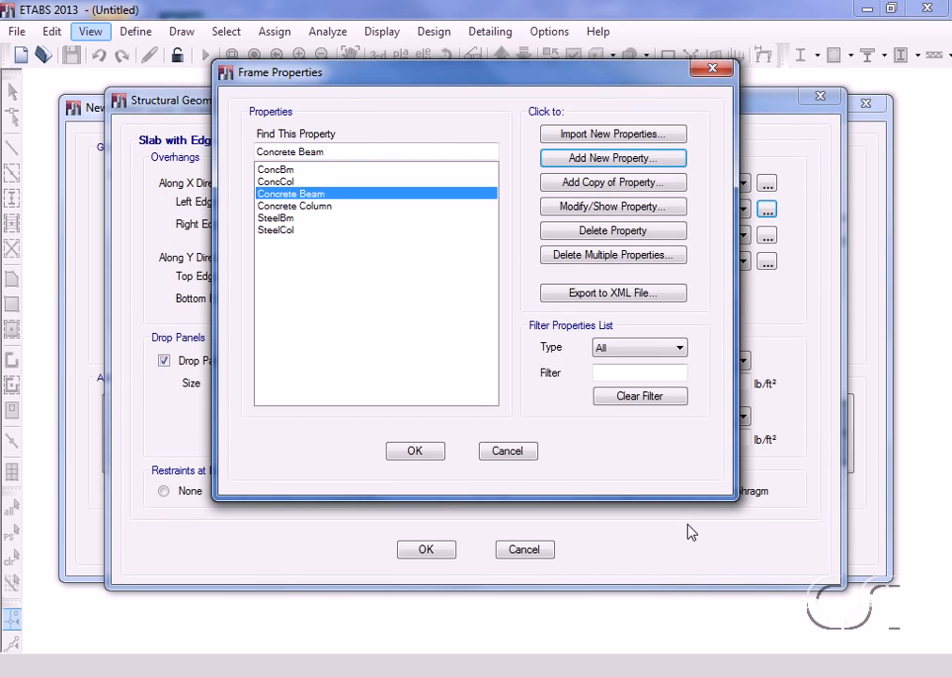
click(422, 456)
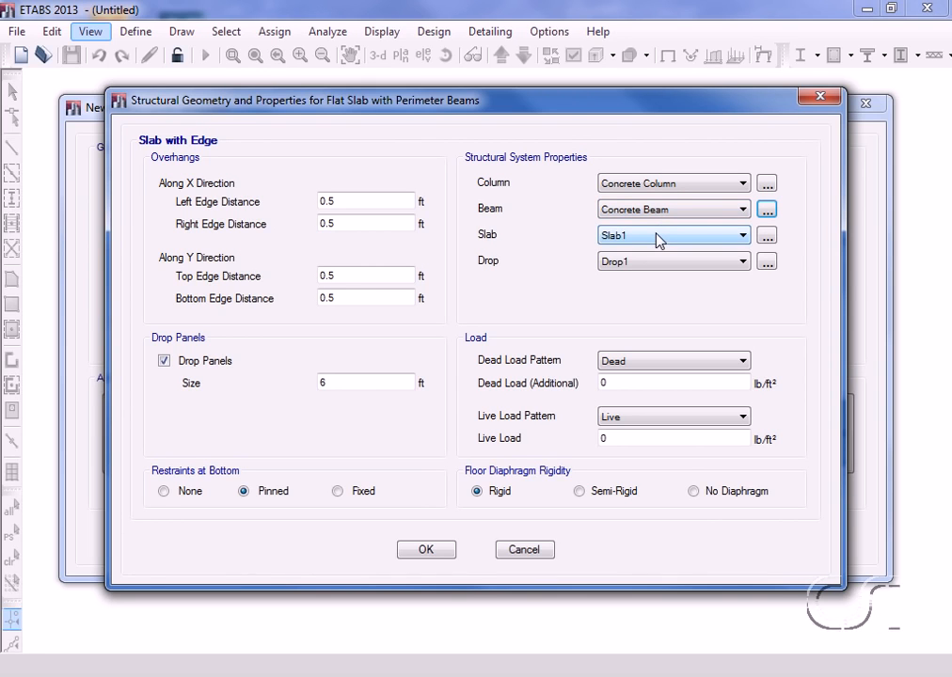
Step: Review the Slab1 property's data, including its material and thickness, and accept it as the template's slab property
click(773, 241)
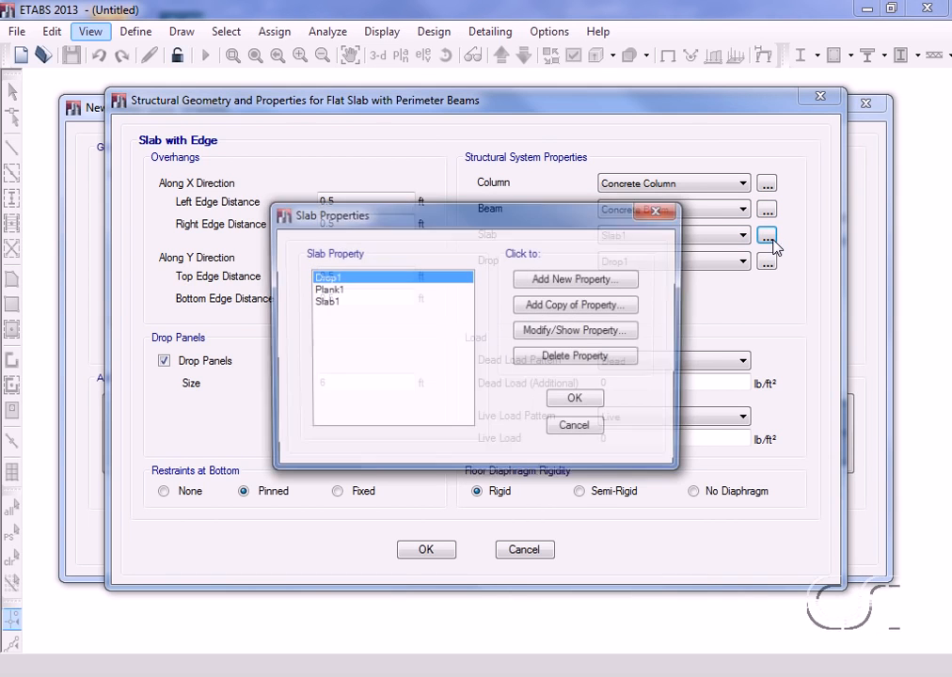
click(329, 300)
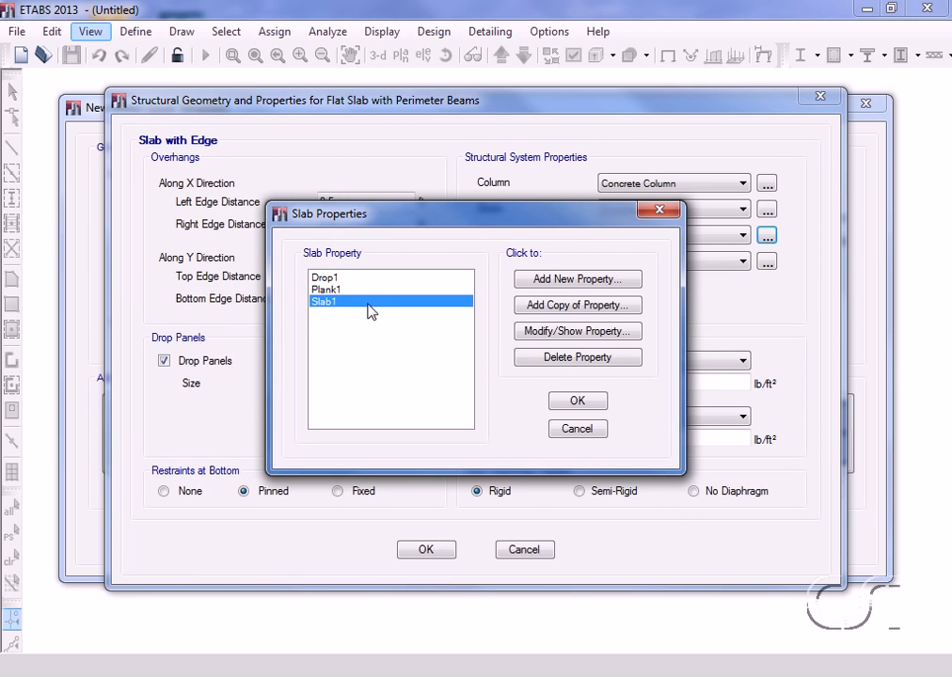
click(590, 332)
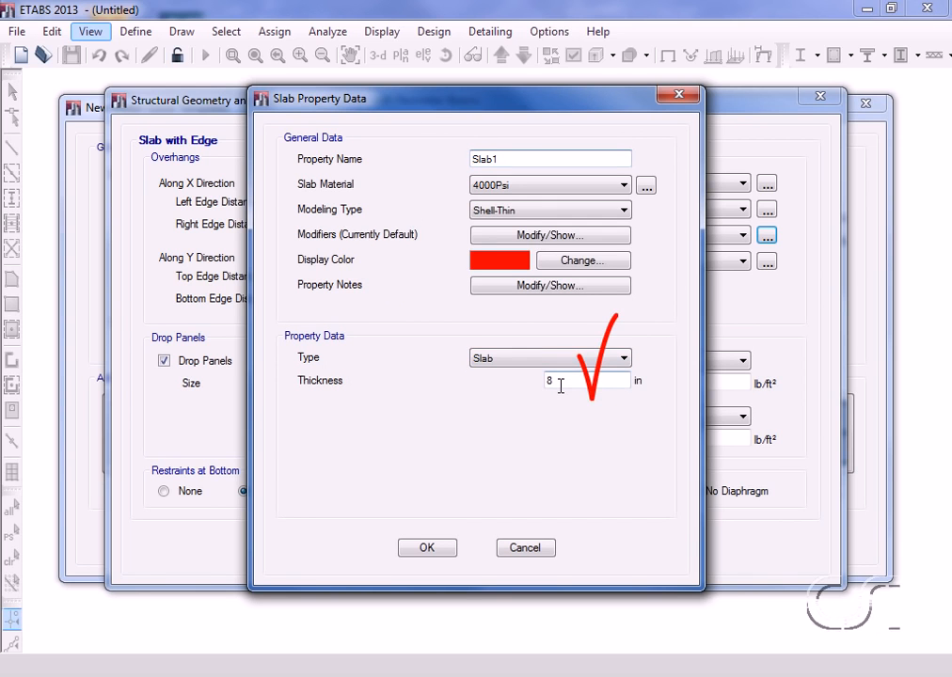
click(429, 549)
click(577, 402)
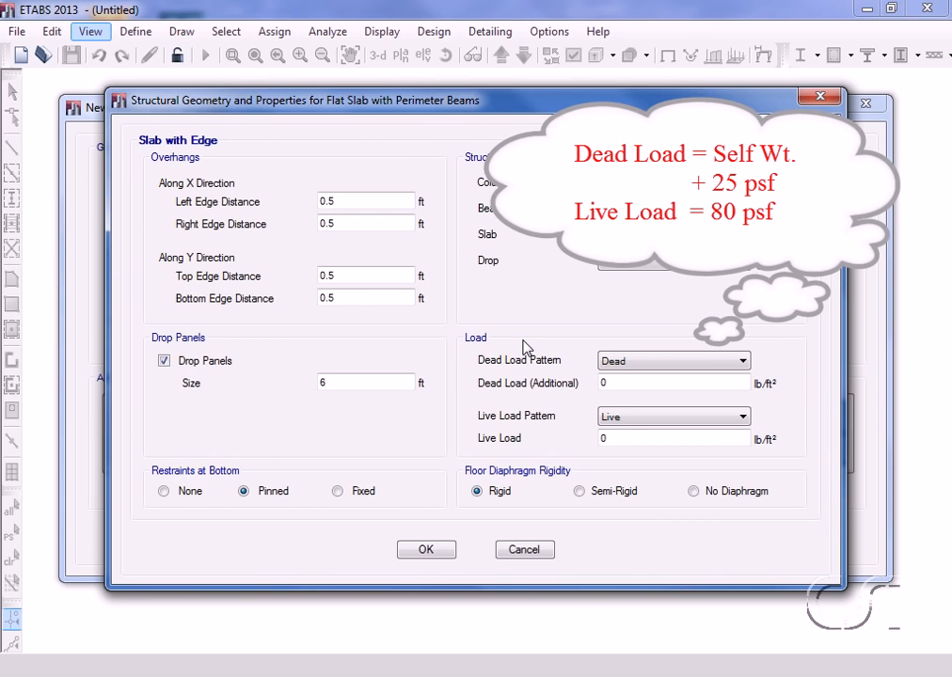
Step: Set the additional dead load to 25 lb/ft² and the live load to 80 lb/ft², then generate the model from the template
double_click(607, 383)
text(25)
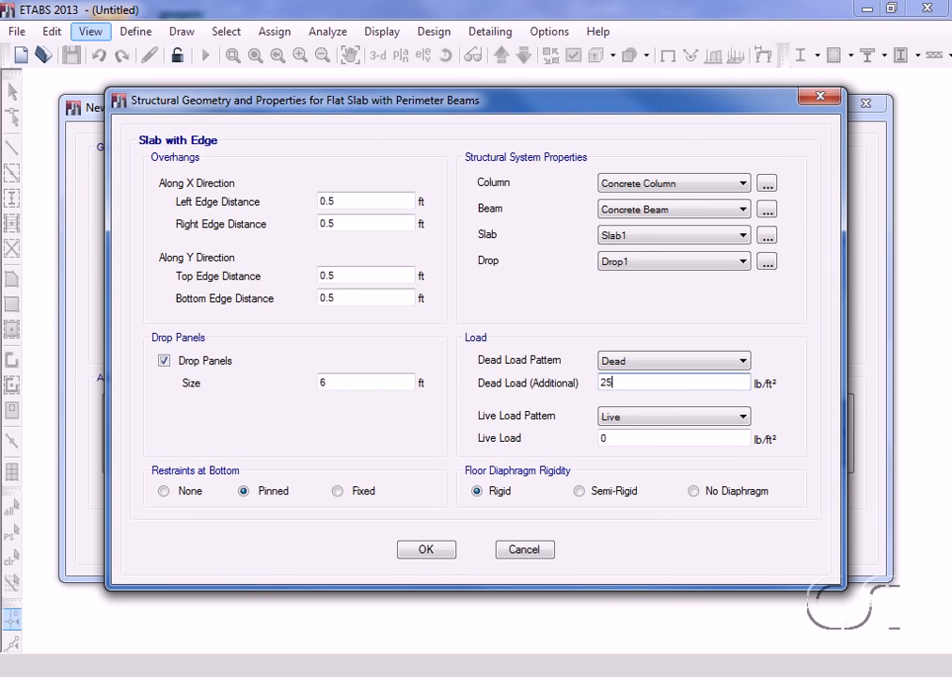
double_click(615, 435)
text(80)
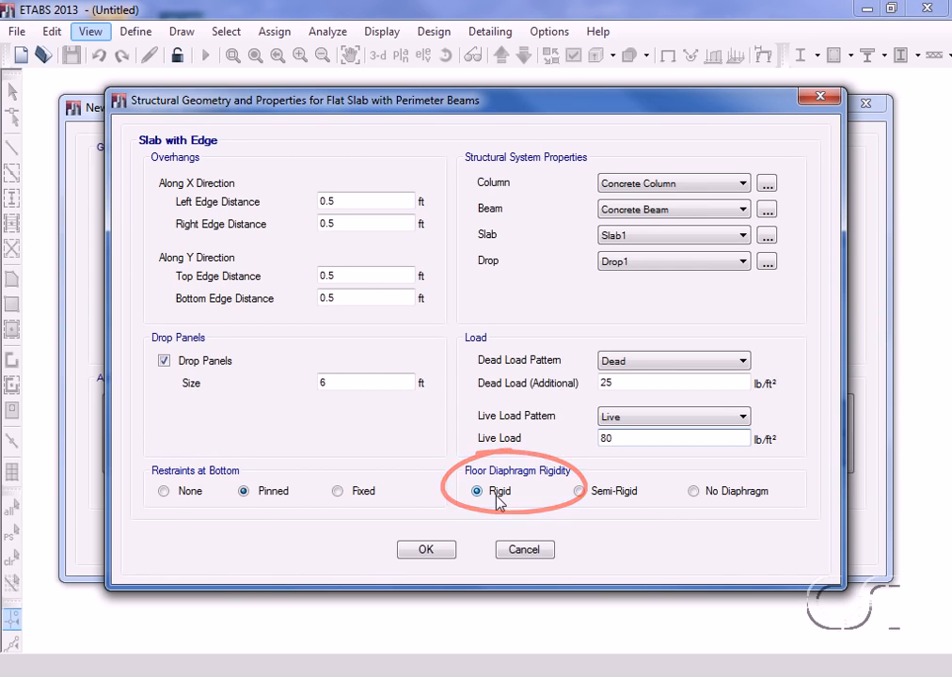
click(425, 555)
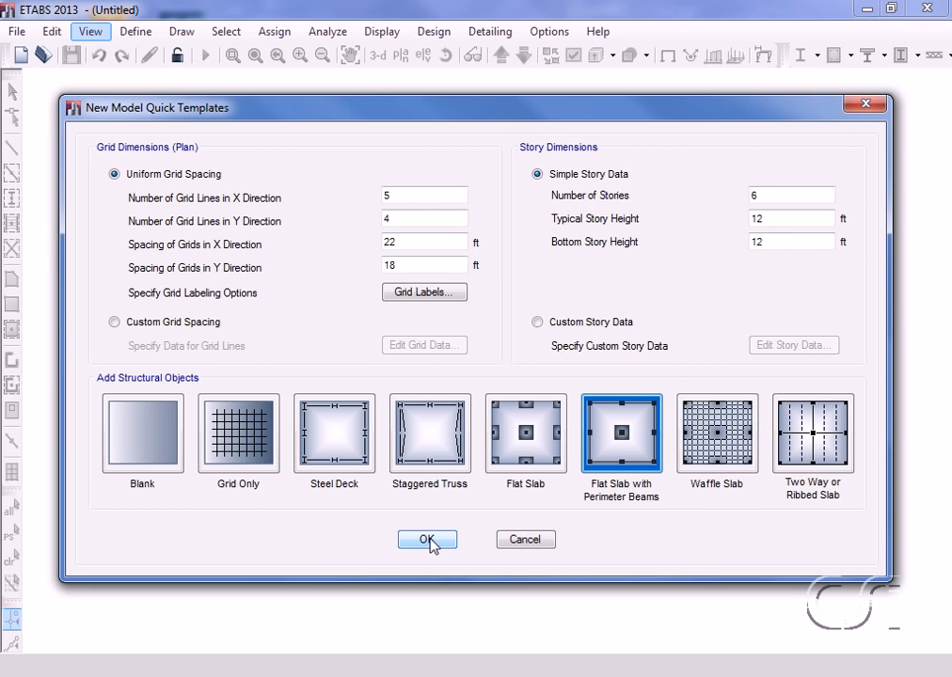
click(429, 541)
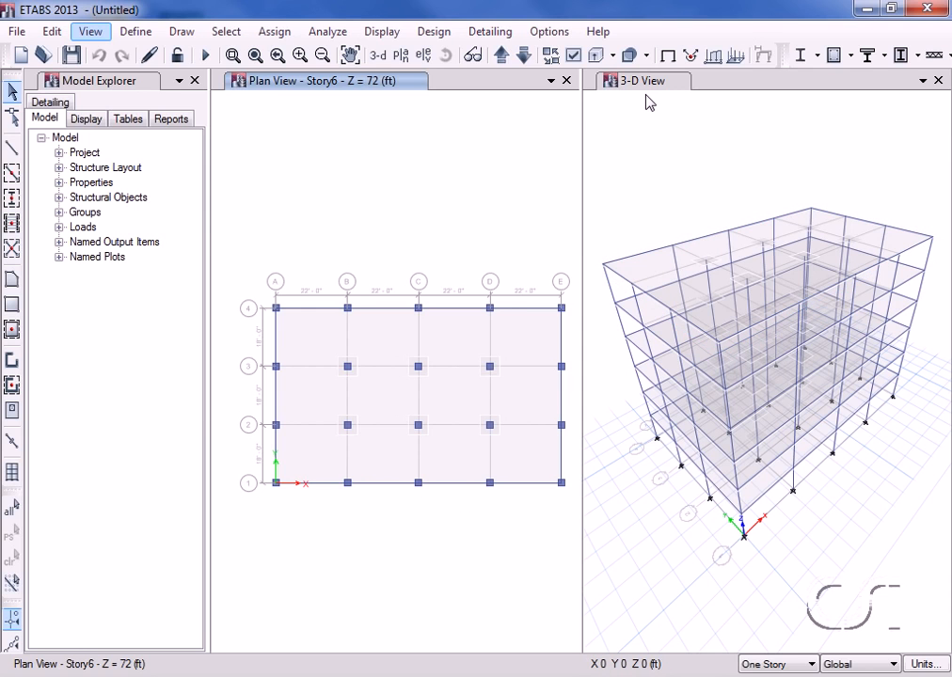
click(552, 81)
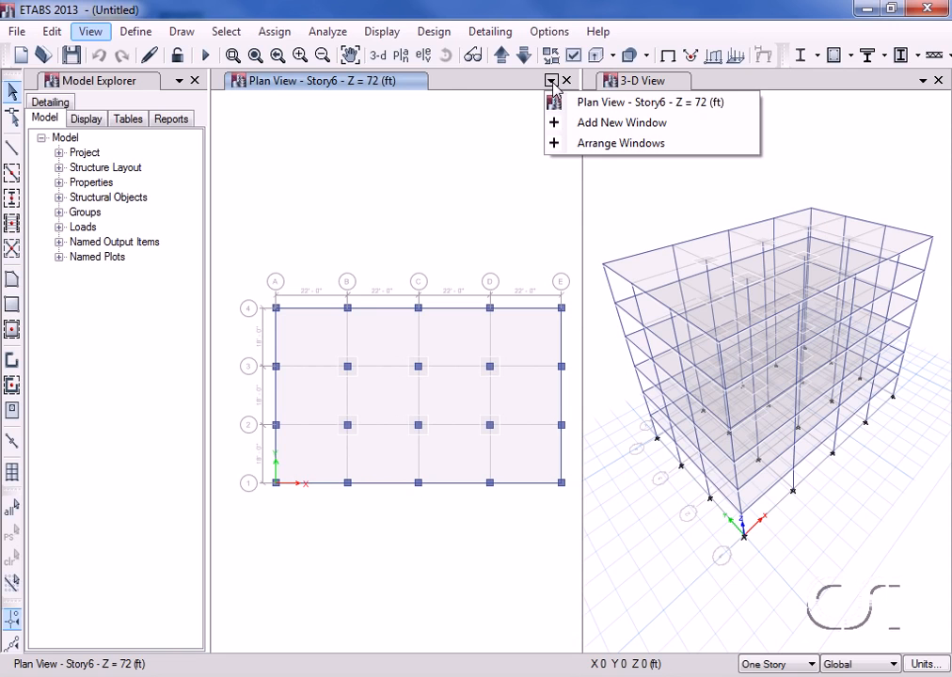
click(539, 81)
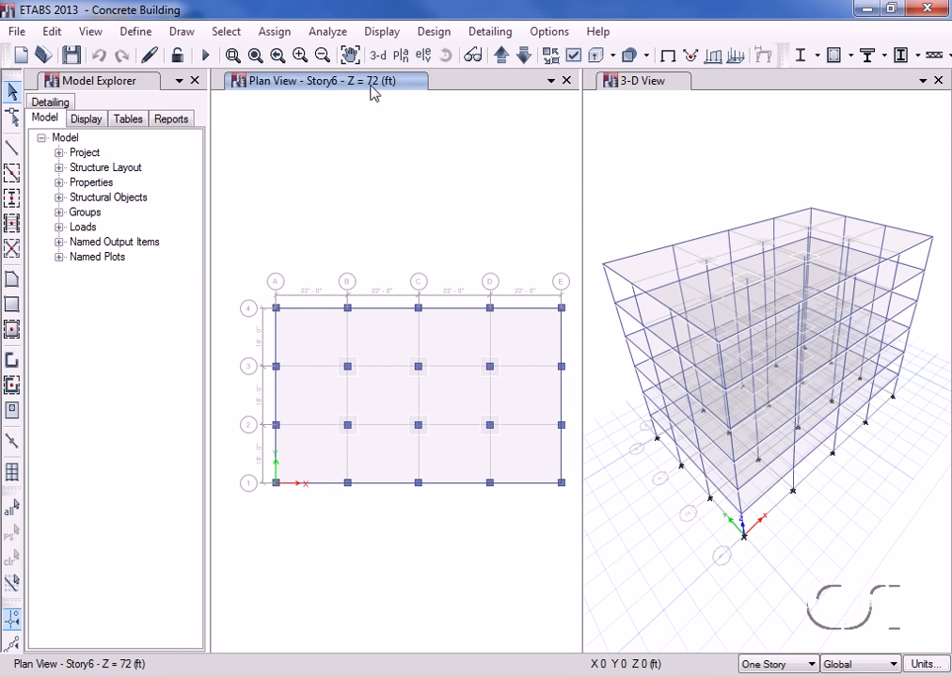
Step: Save the Concrete Building model
click(17, 31)
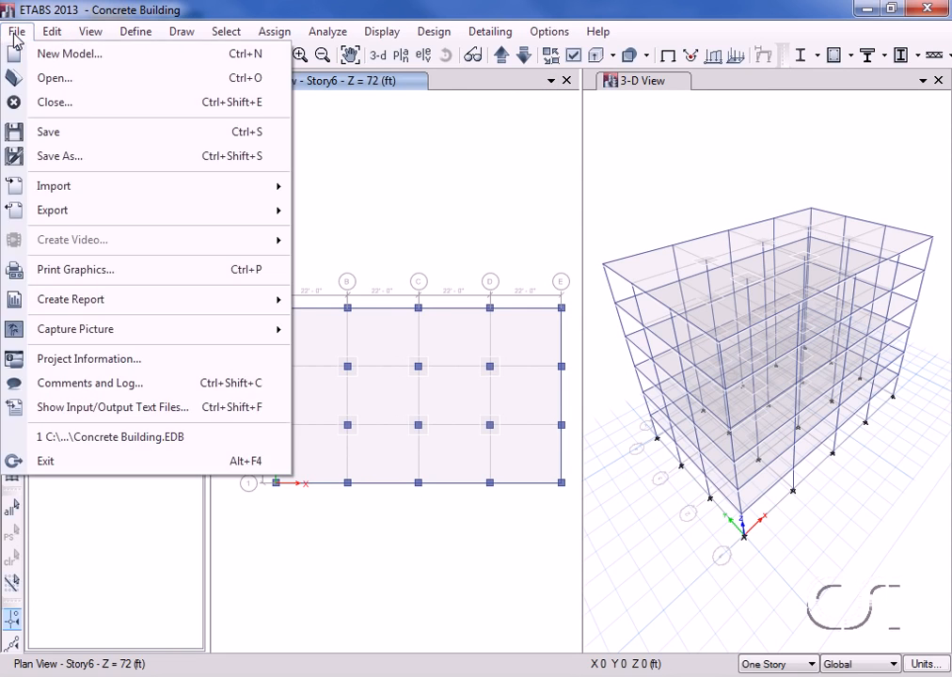
click(55, 133)
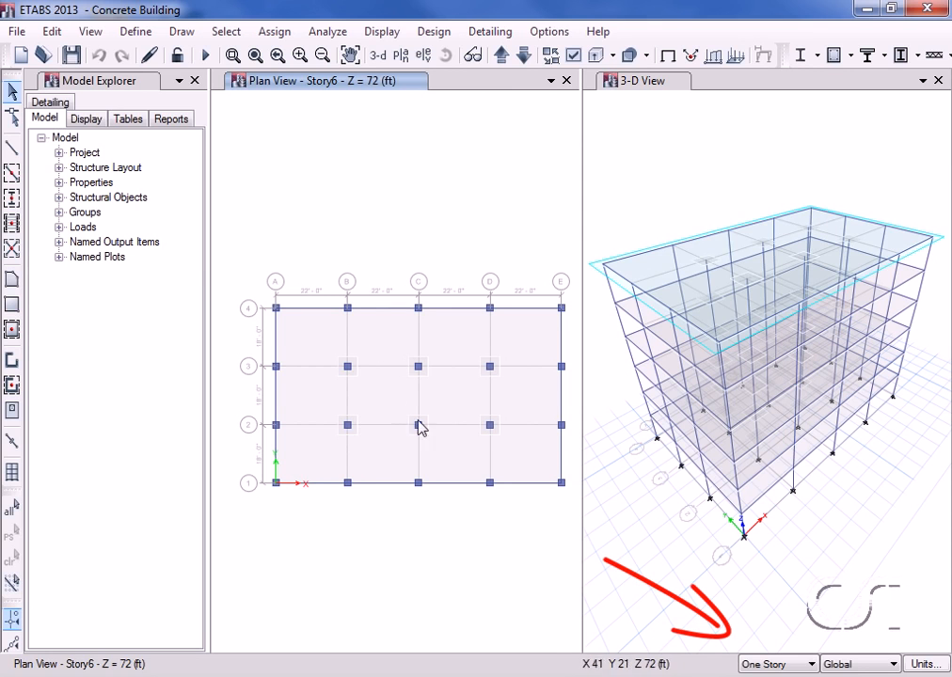
Step: Draw a rectangular floor opening from grid point C-3 to D-2, applied to all stories
click(785, 671)
click(787, 676)
click(12, 306)
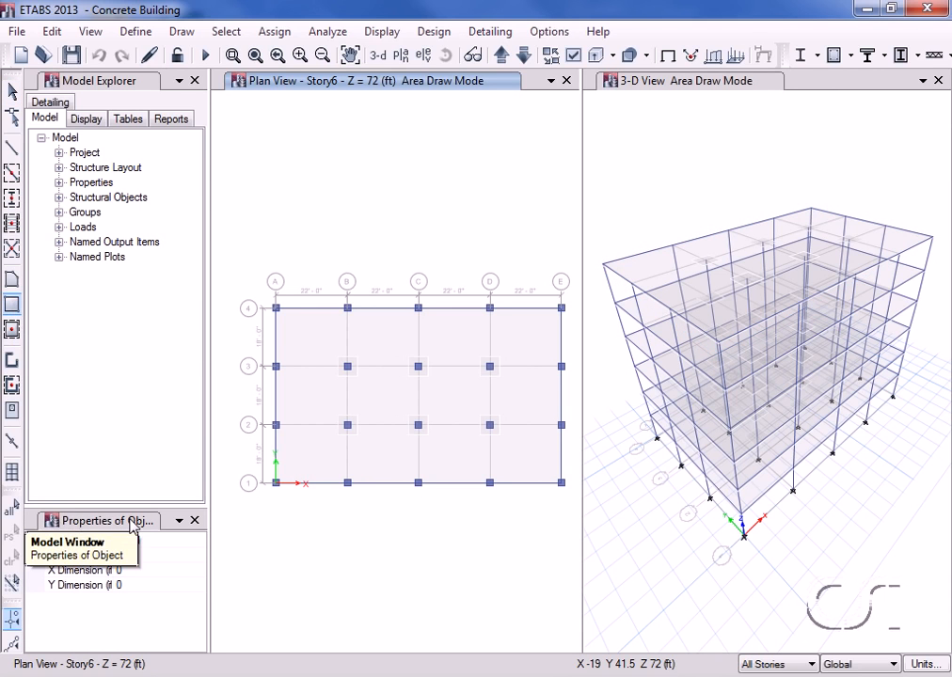
click(156, 542)
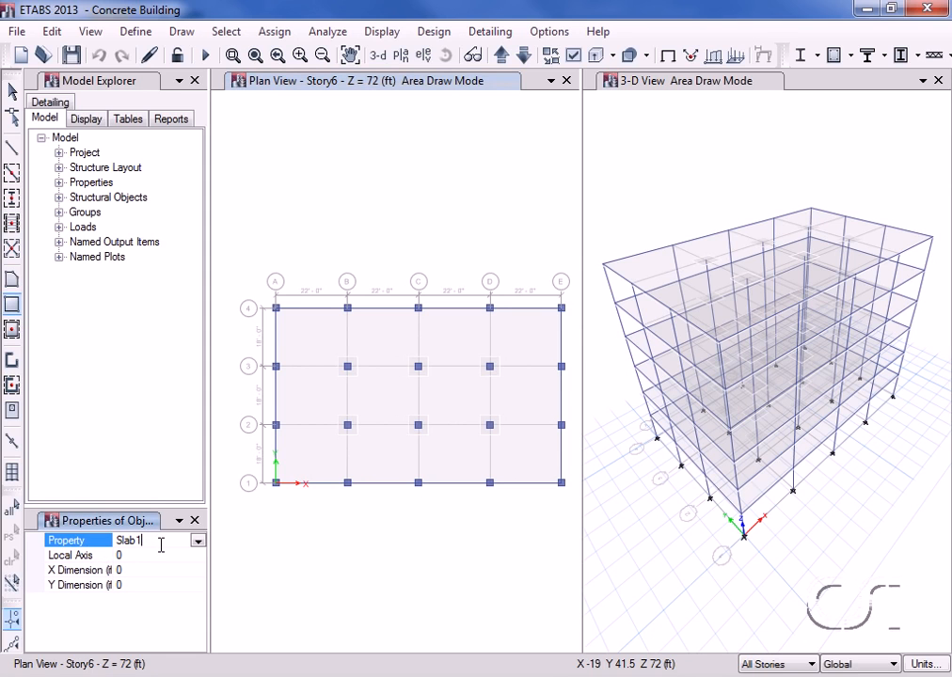
click(197, 542)
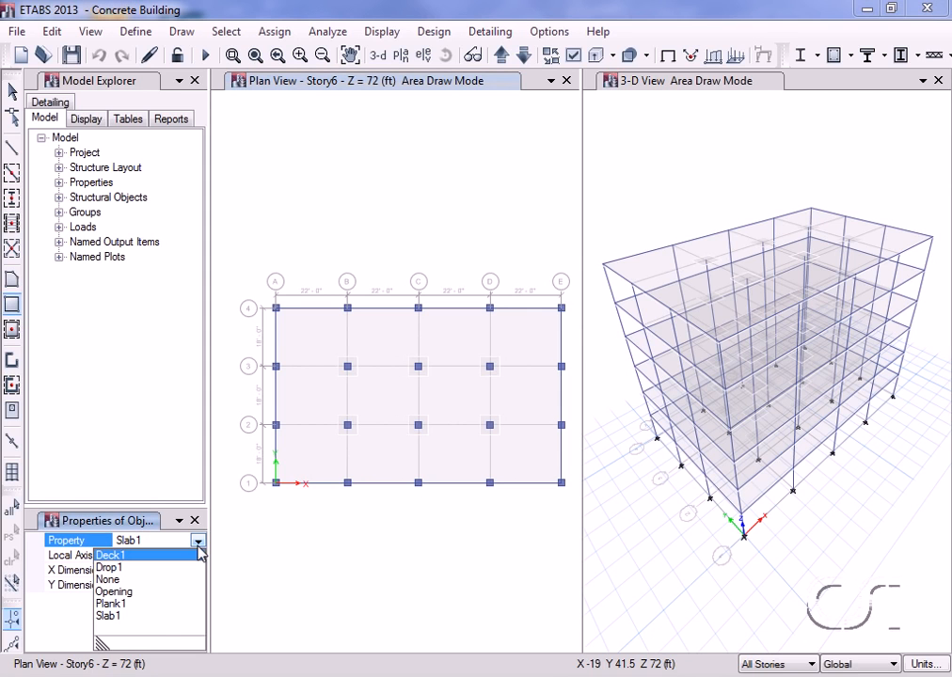
click(108, 592)
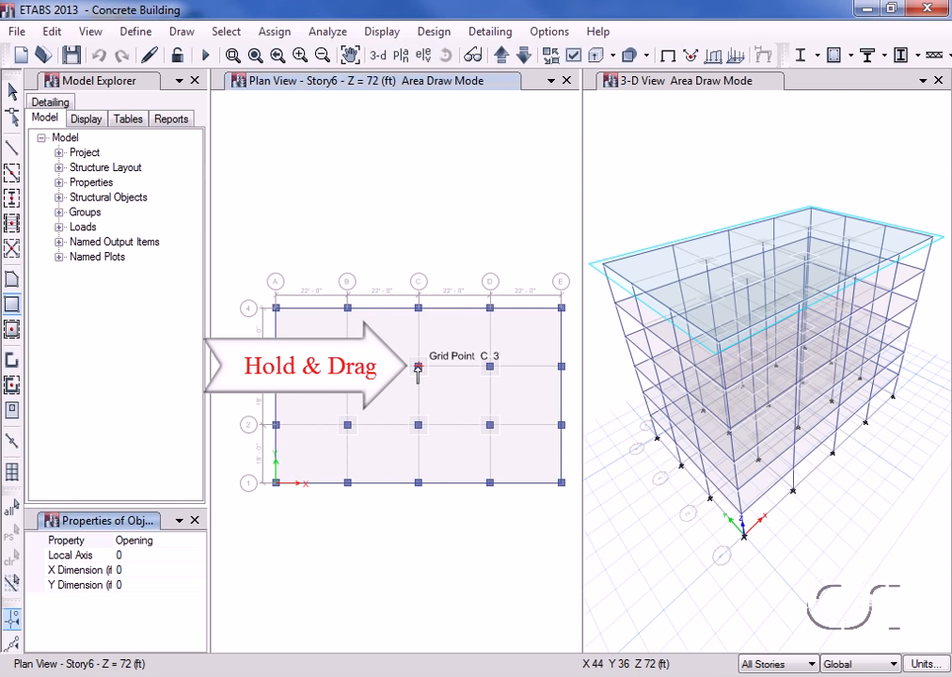
drag(418, 369, 489, 428)
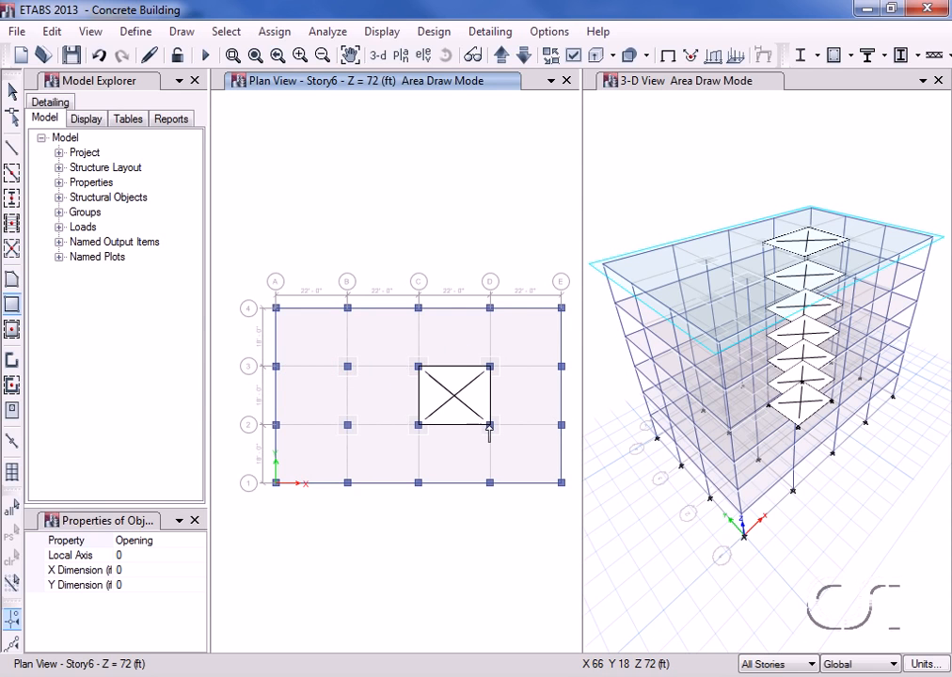
click(12, 92)
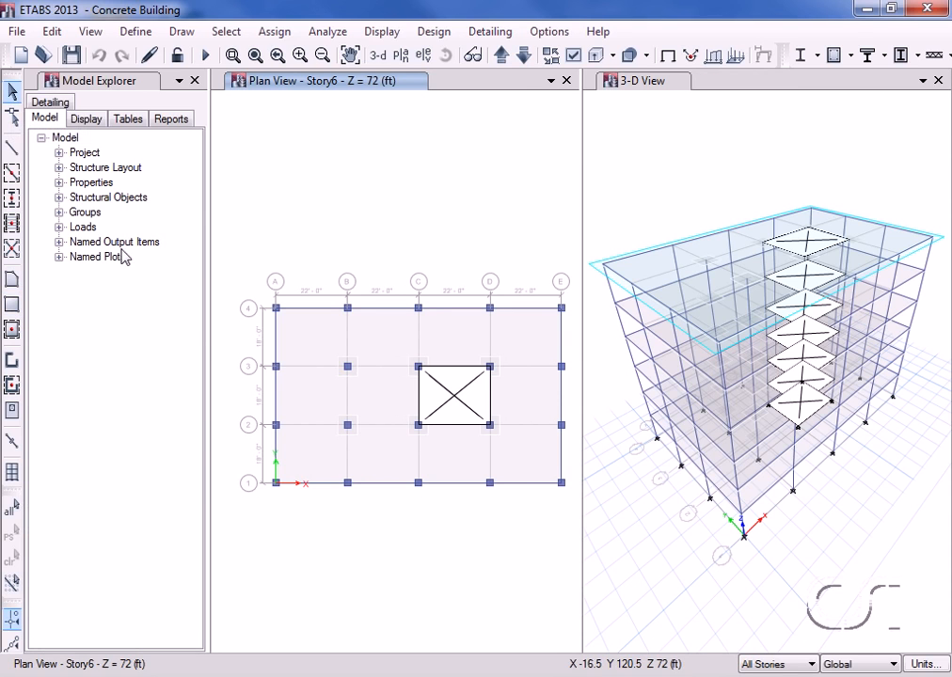
Step: Delete the four columns around the floor opening, at grid points C-3, D-3, D-2 and C-2, on all stories
ctrl+click(420, 373)
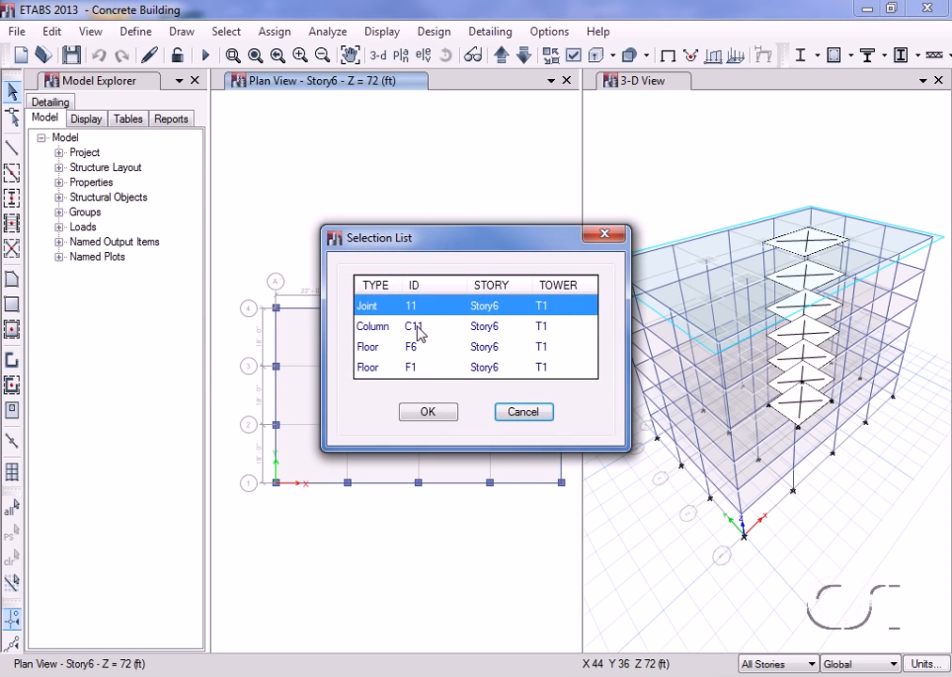
click(419, 332)
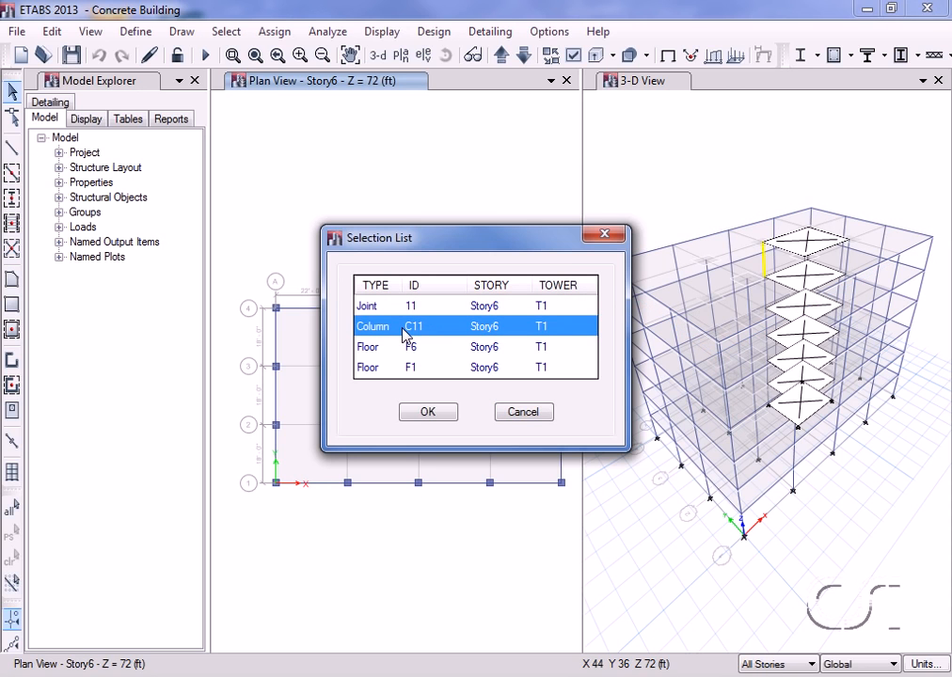
click(427, 413)
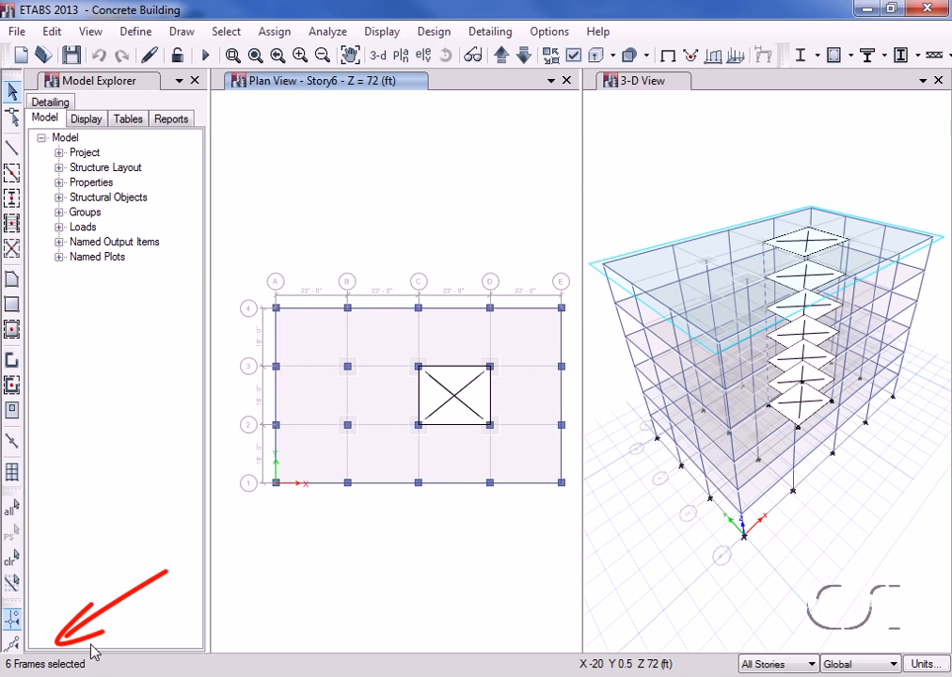
ctrl+click(490, 367)
click(422, 331)
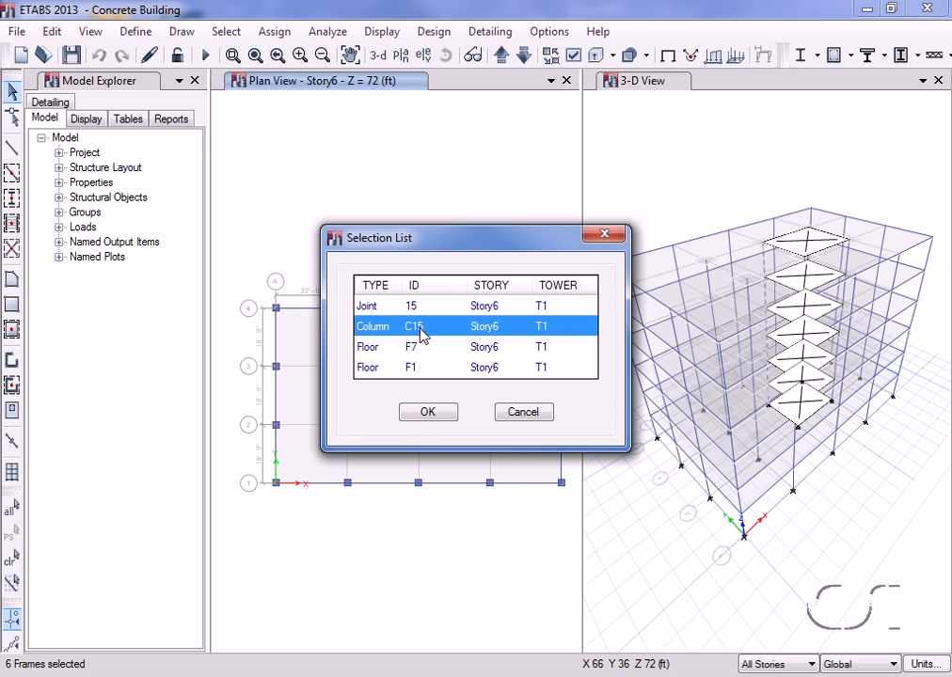
click(417, 416)
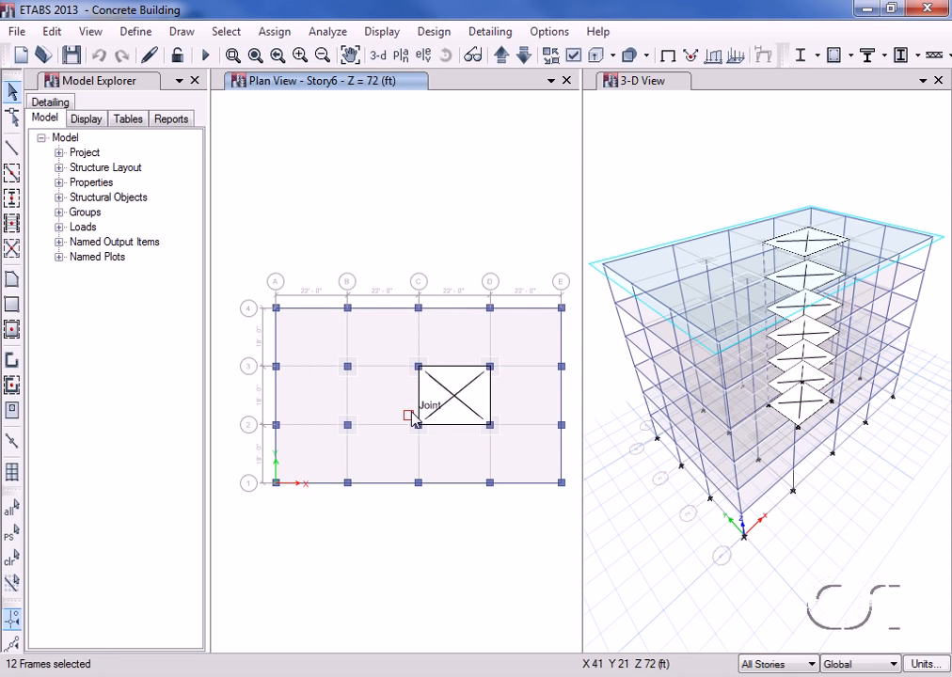
ctrl+click(490, 428)
click(413, 329)
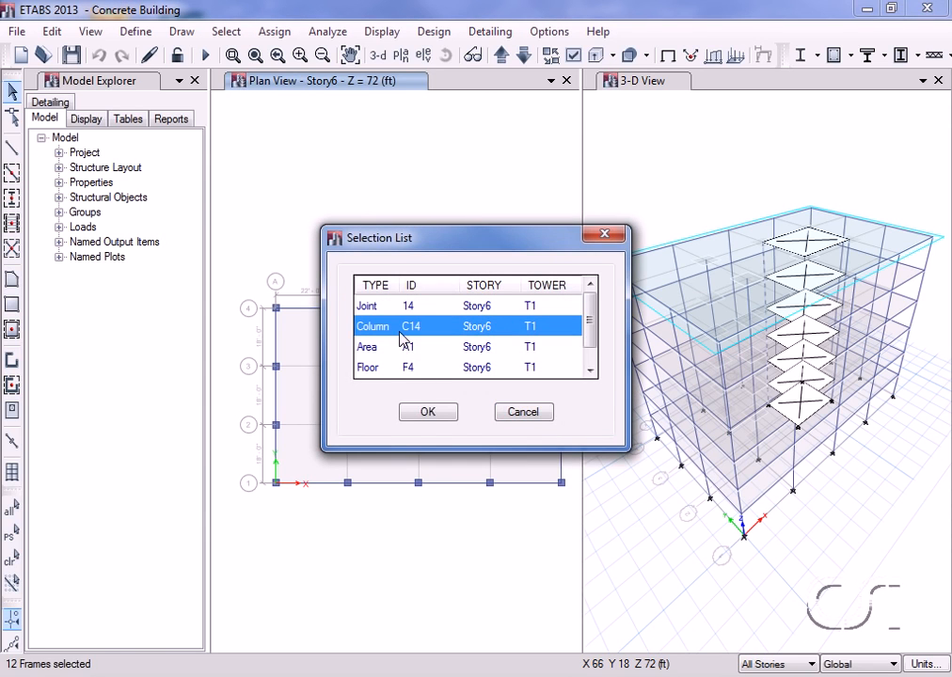
click(429, 415)
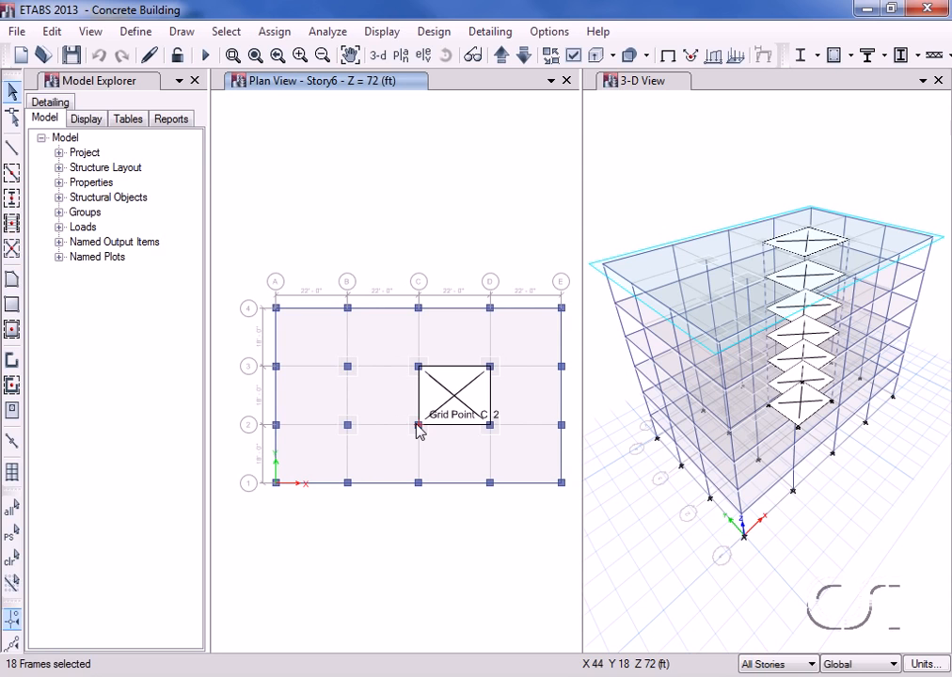
ctrl+click(417, 425)
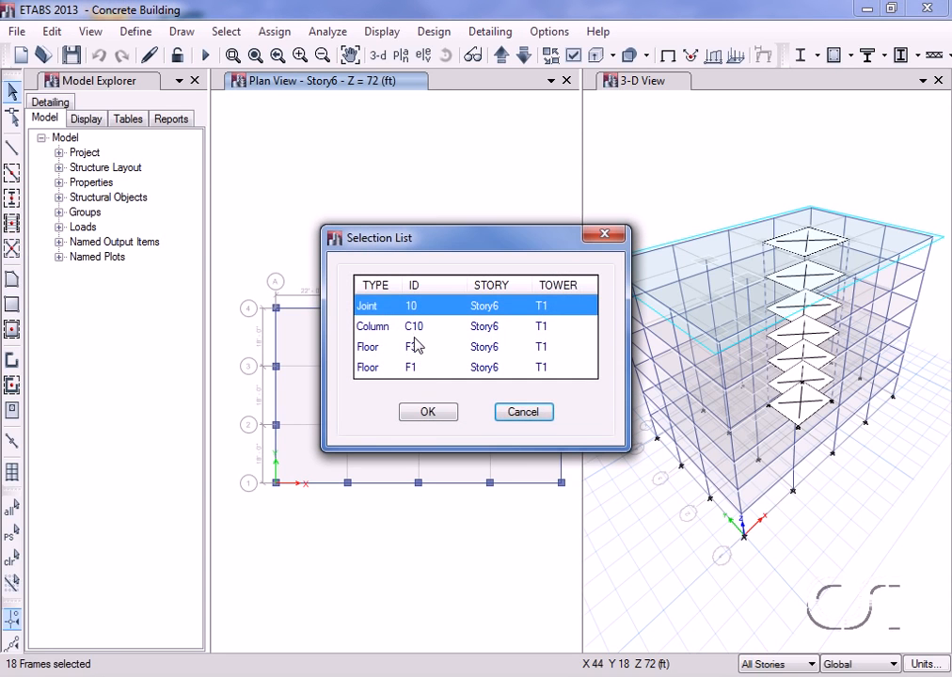
click(411, 329)
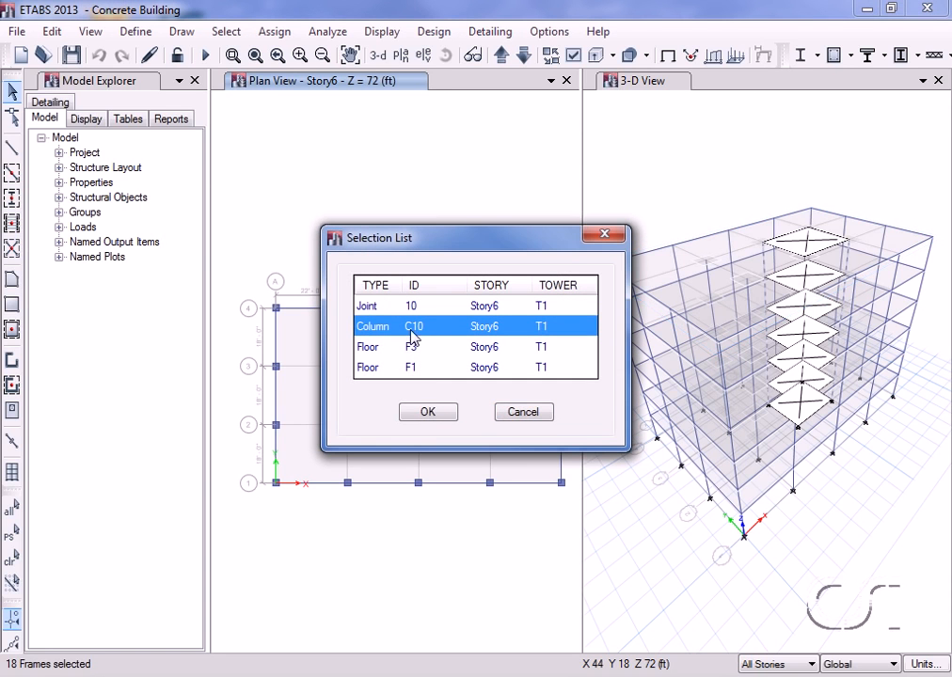
click(427, 415)
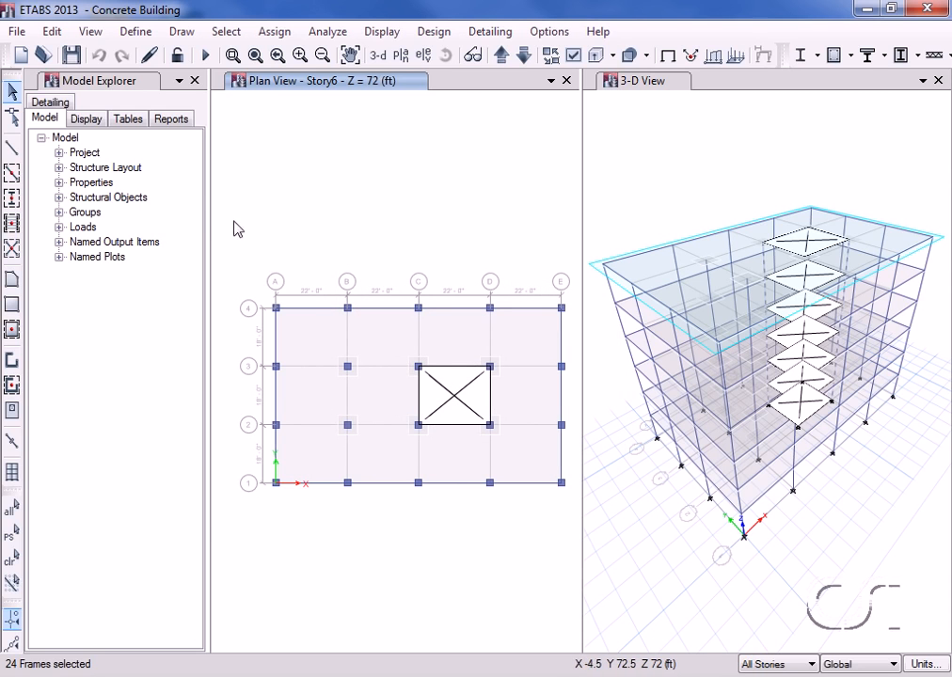
click(52, 31)
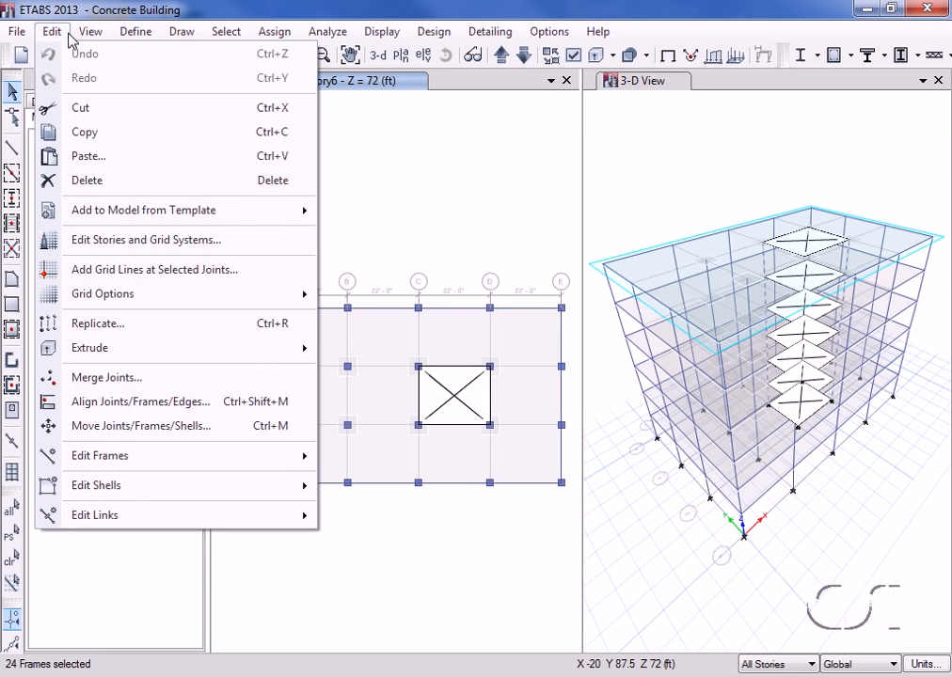
click(99, 187)
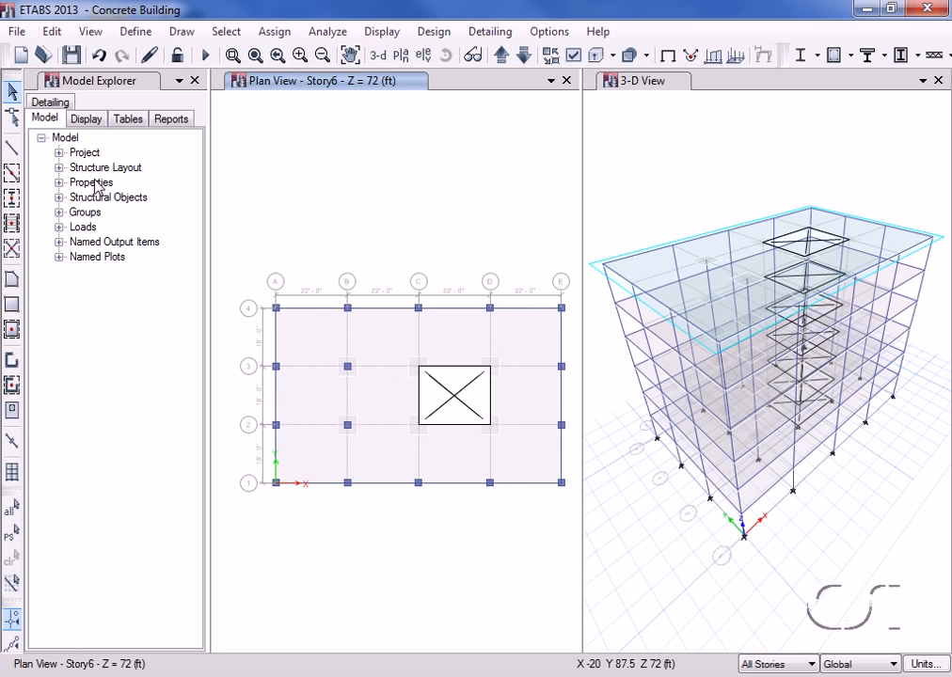
Step: Start a new E-shaped wall stack with length LX of 18 ft and lengths LY1 and LY2 of 11 ft
click(181, 31)
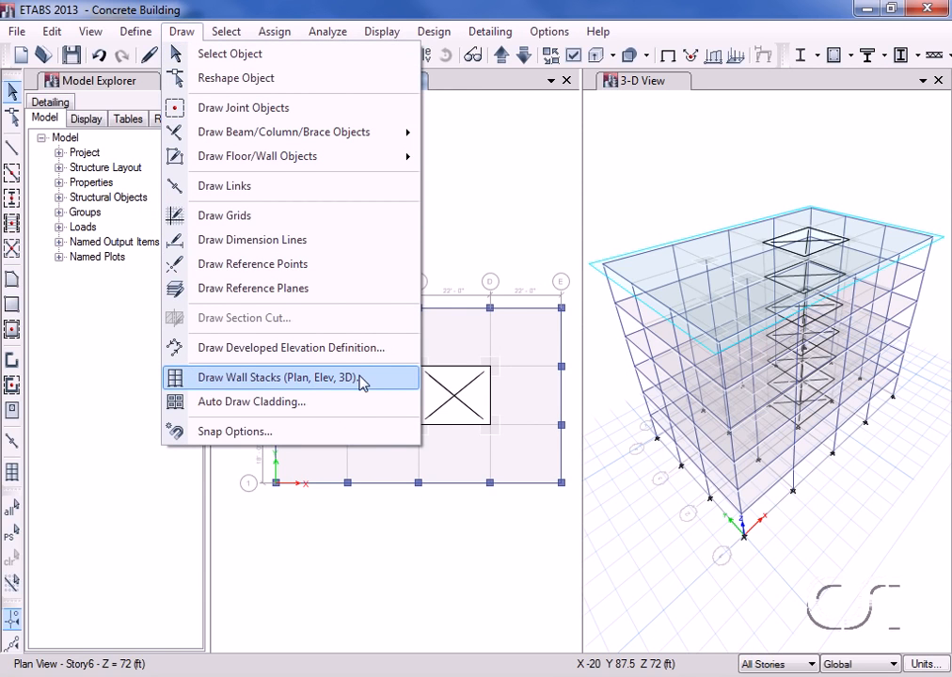
click(226, 378)
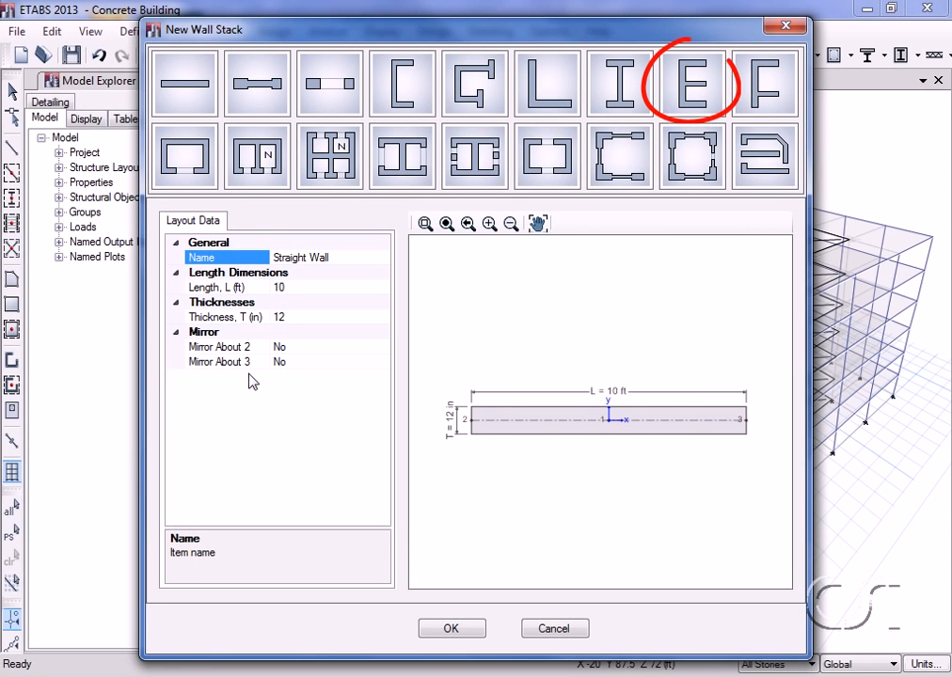
click(686, 84)
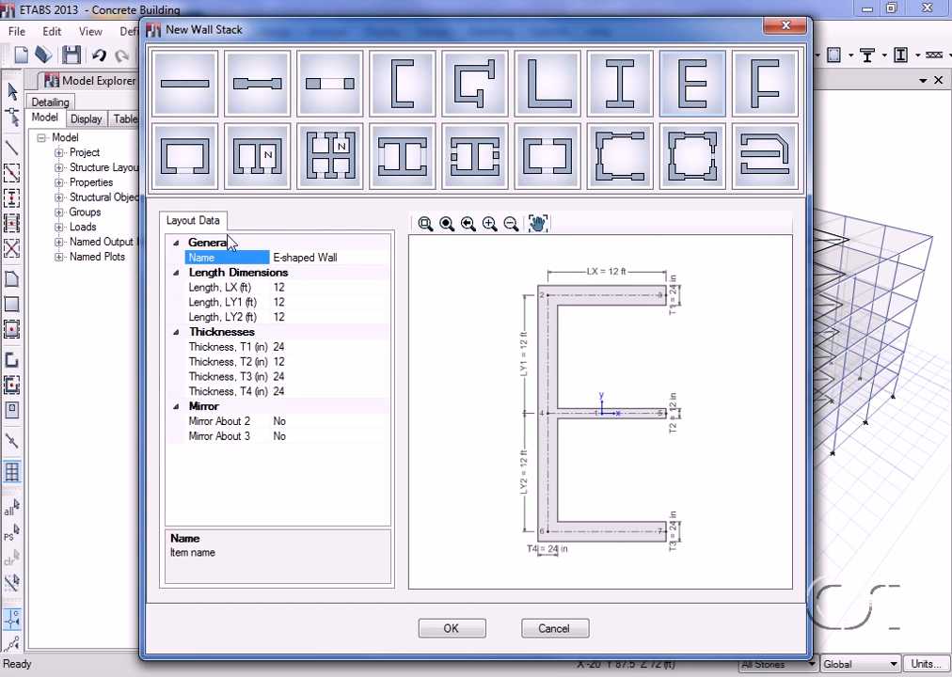
click(290, 287)
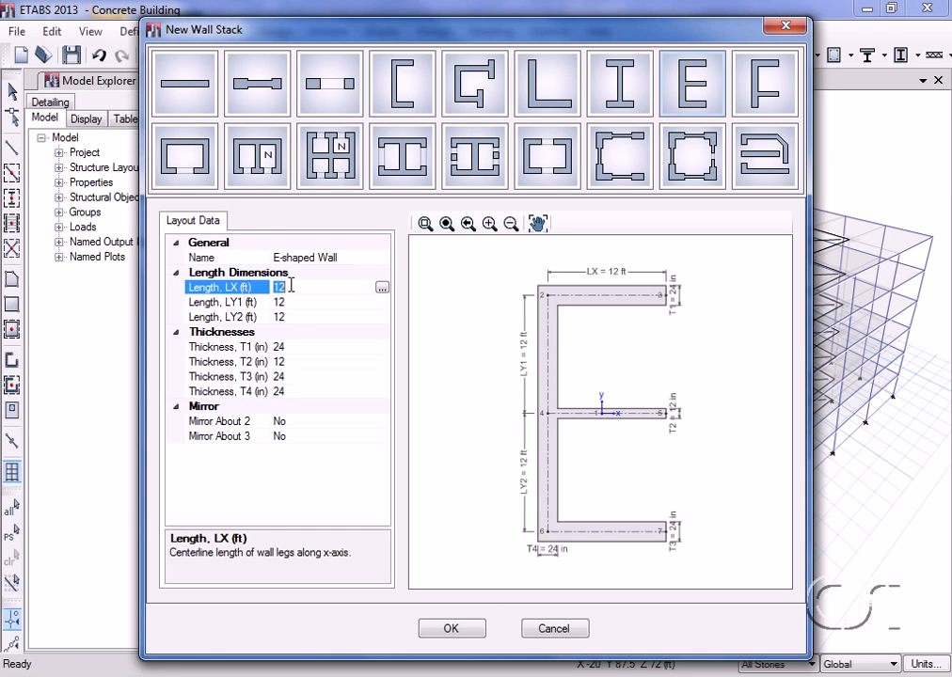
text(18)
click(282, 302)
text(11)
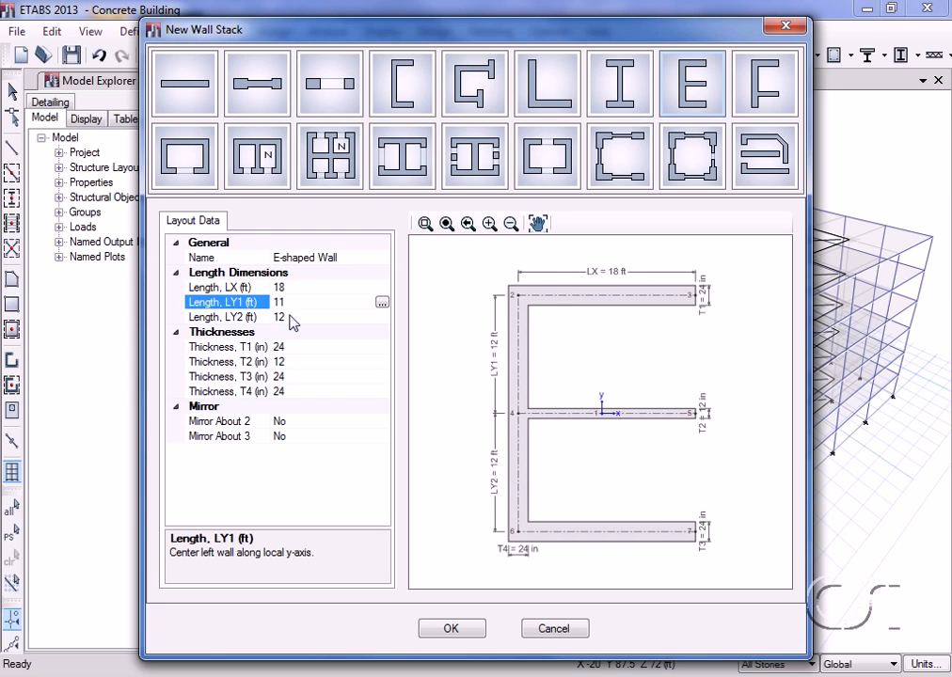
click(291, 317)
text(11)
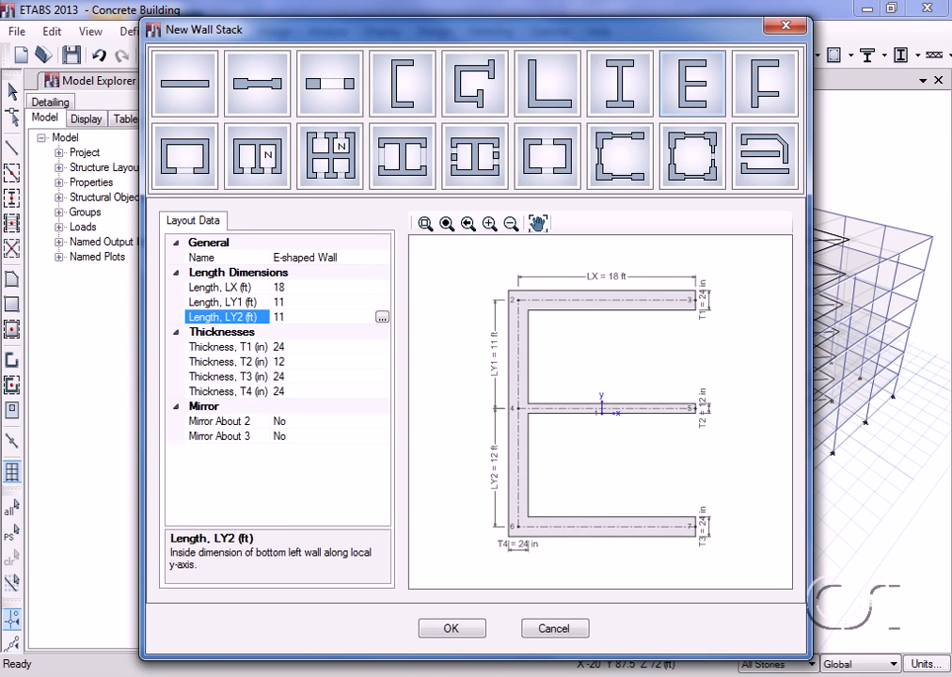
Step: Set the E-shaped wall's thicknesses T1, T2, T3 and T4 to 14 in and accept the wall stack definition
click(291, 348)
text(14)
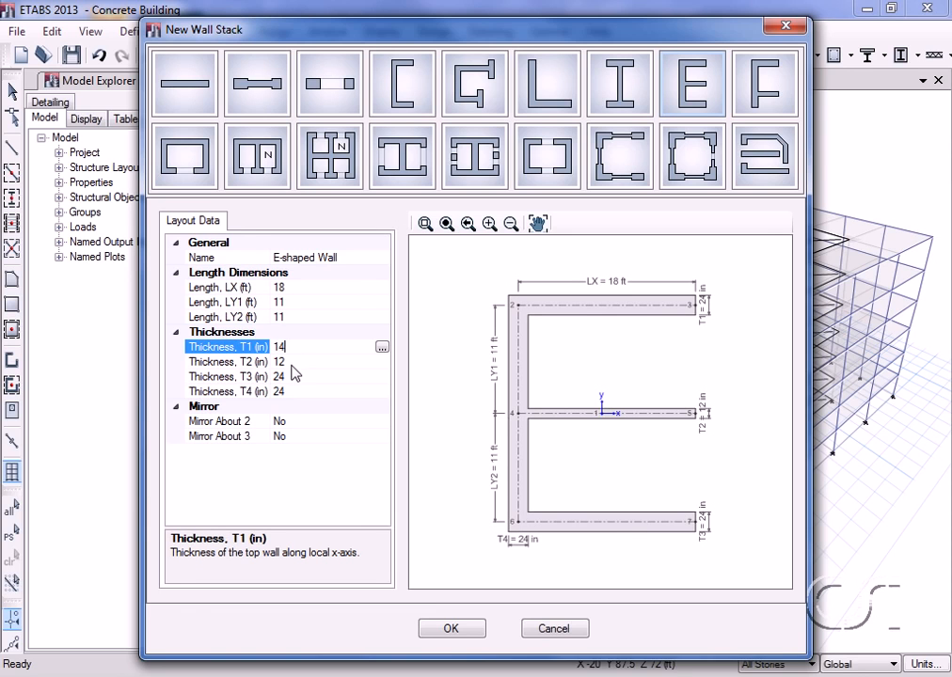
click(291, 361)
text(14)
click(293, 375)
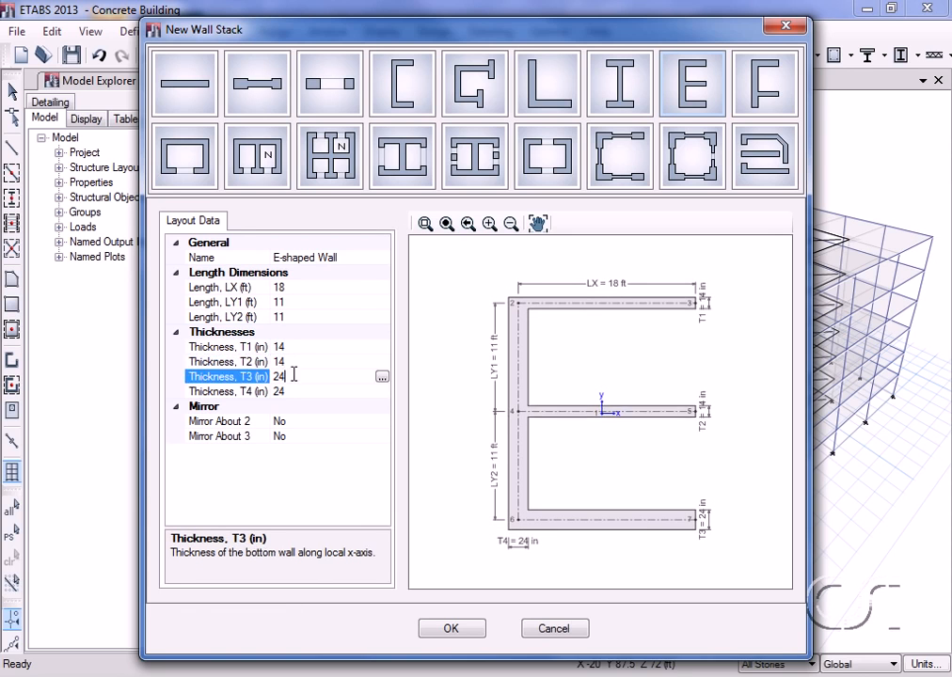
text(14)
click(297, 389)
text(14)
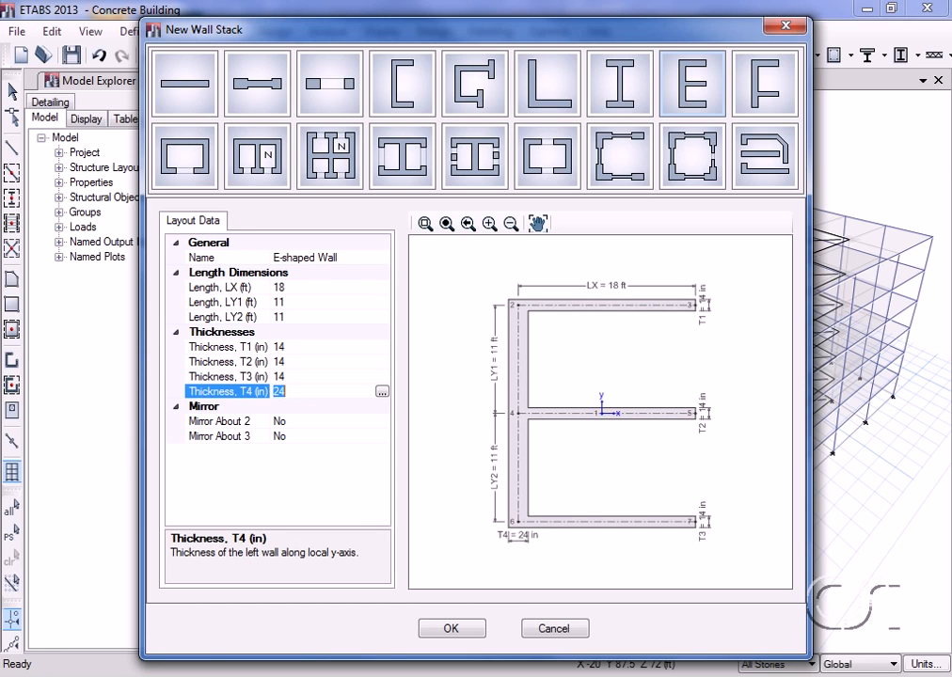
key(Return)
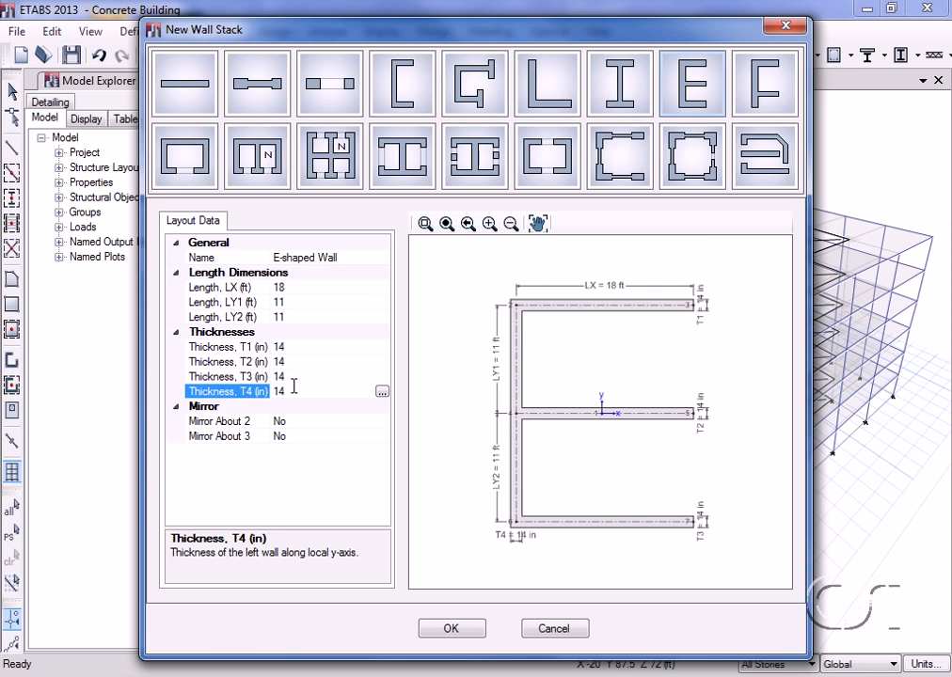
click(442, 632)
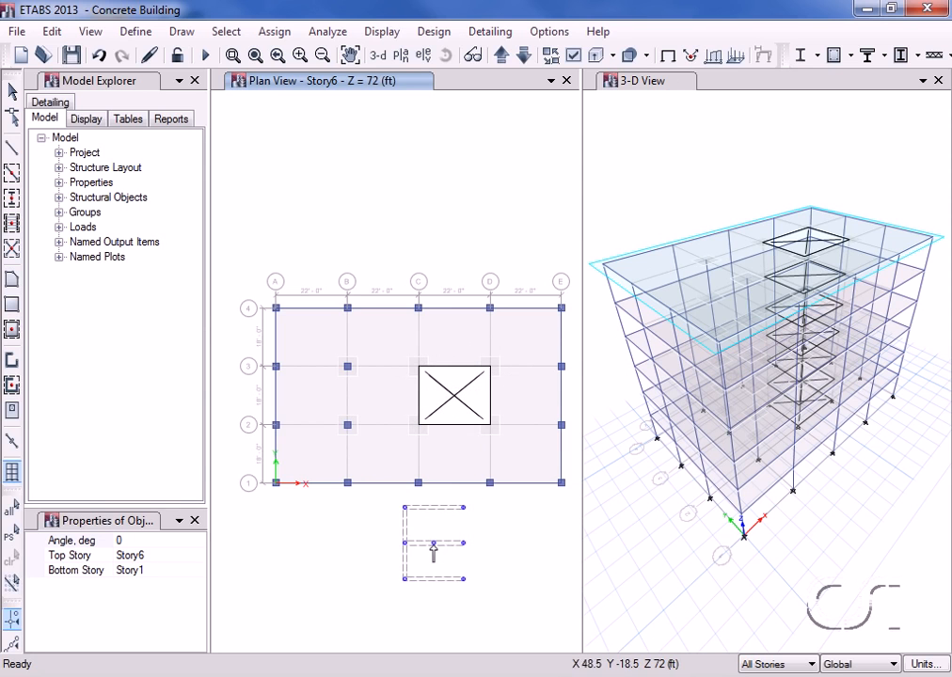
Step: Place the wall stack at the centre of the floor opening, rotated 90 degrees, from Story1 to Story6
click(133, 542)
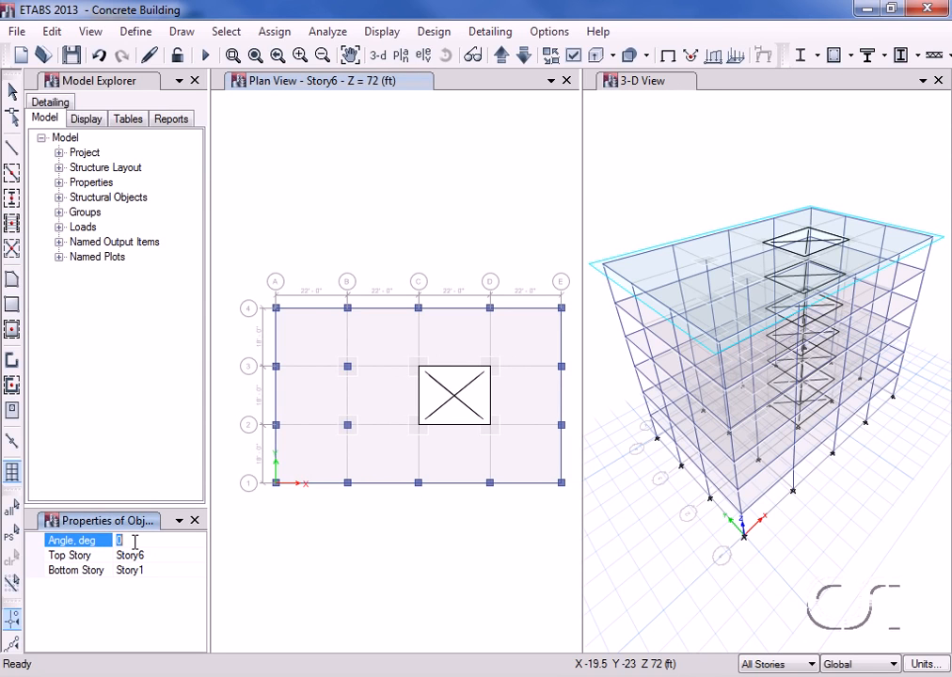
text(90)
click(141, 555)
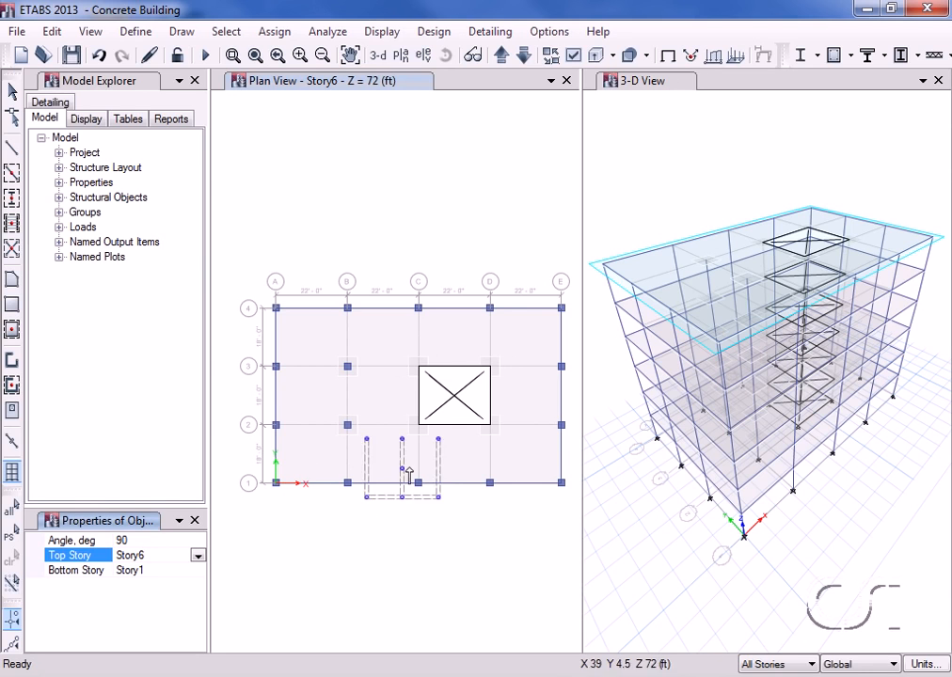
click(454, 397)
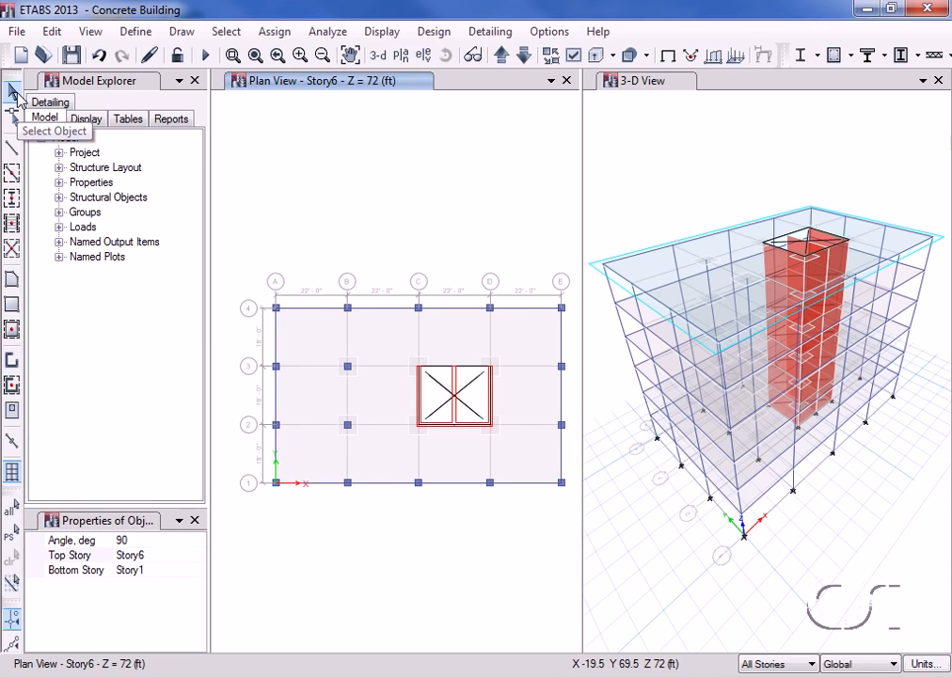
click(18, 93)
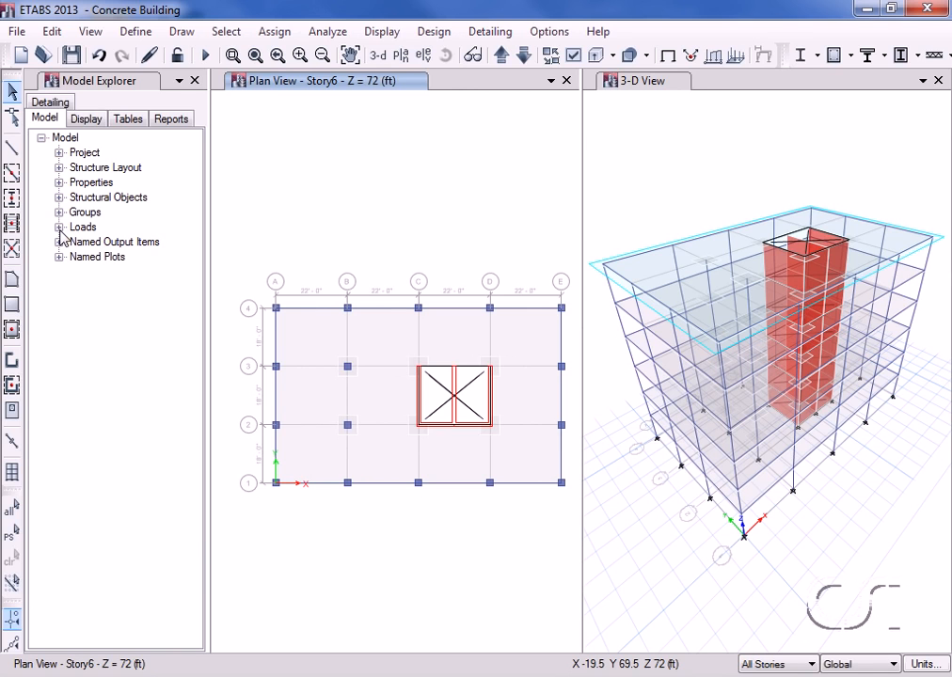
Step: Add a load pattern named Wind, of type Wind, with ASCE 7-10 as its auto lateral load
click(59, 228)
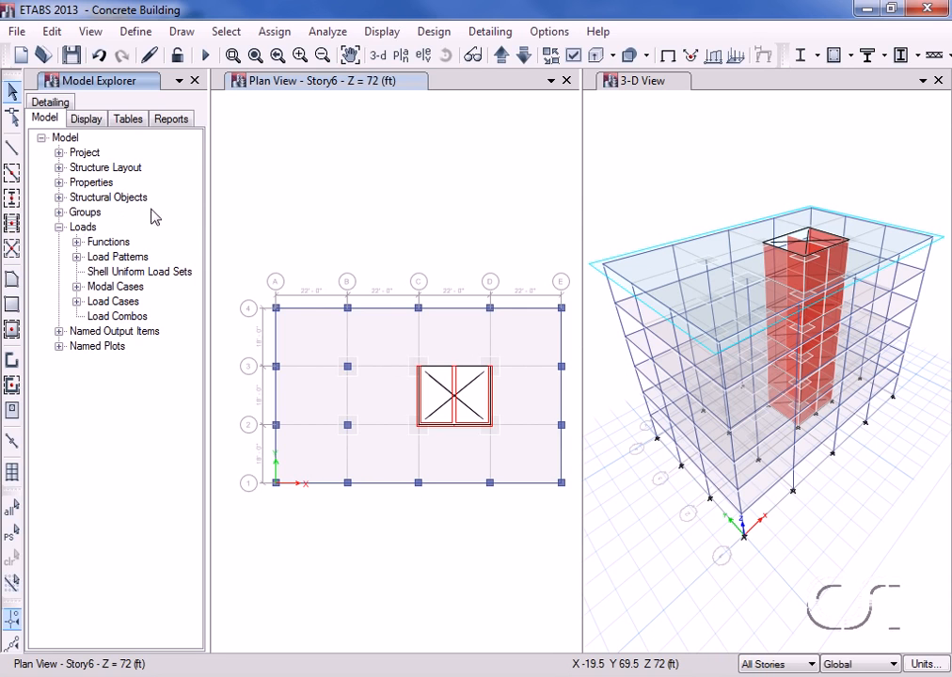
click(549, 31)
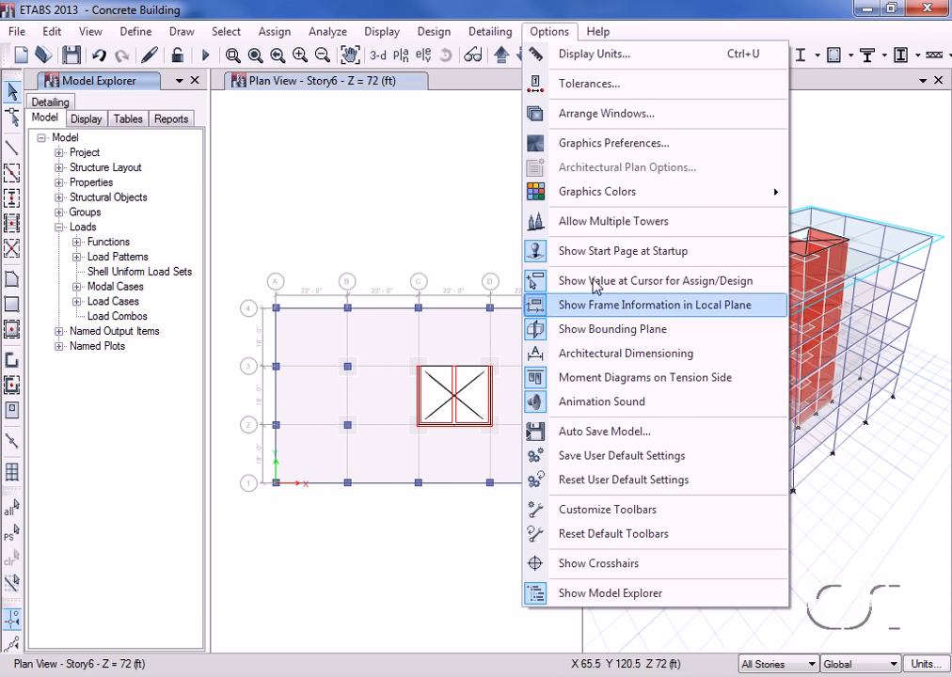
click(568, 13)
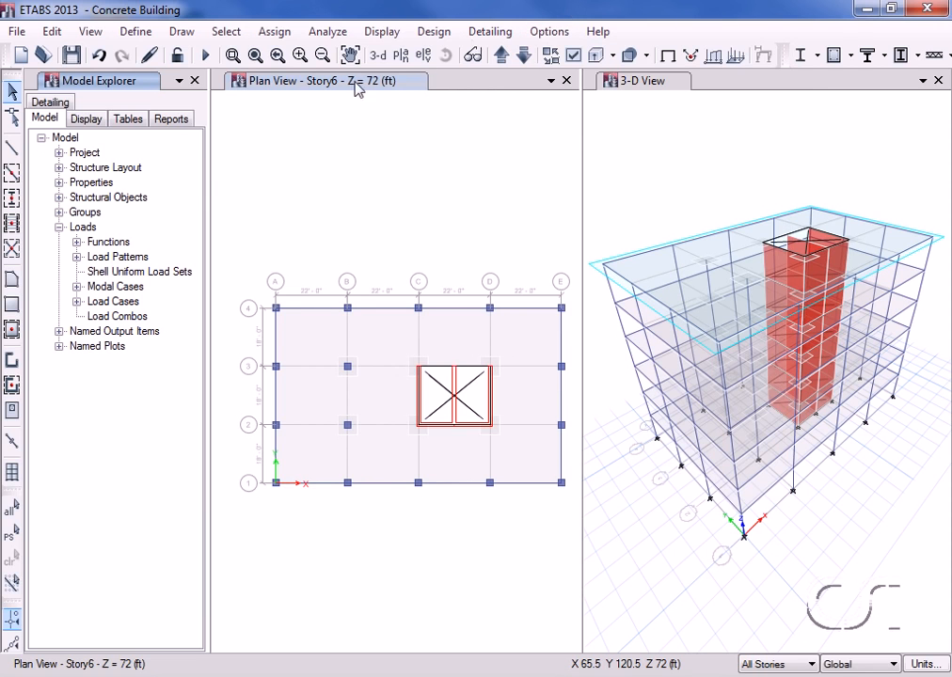
click(77, 256)
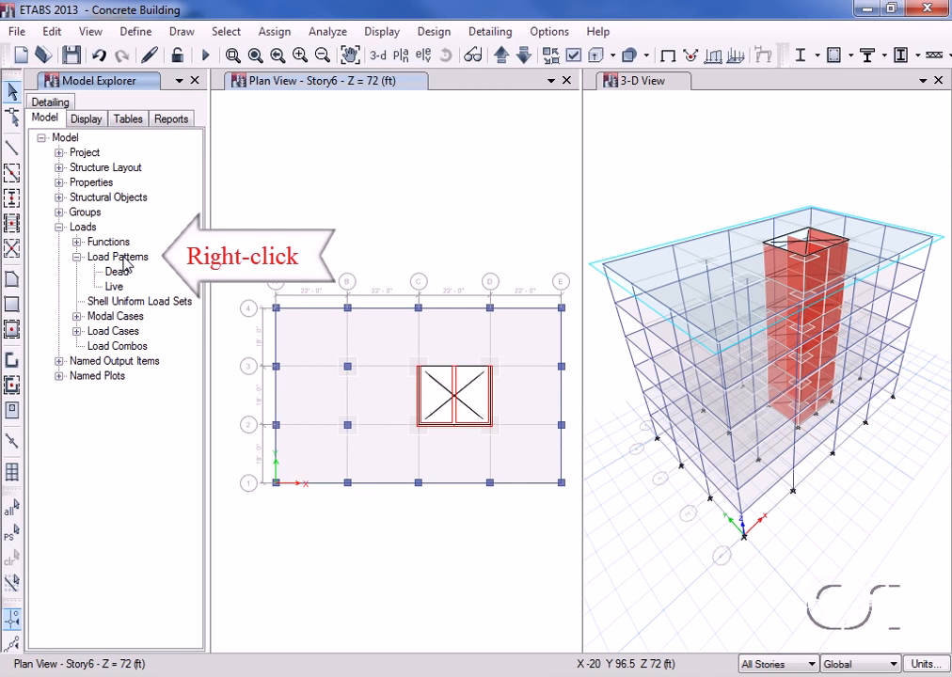
right_click(123, 257)
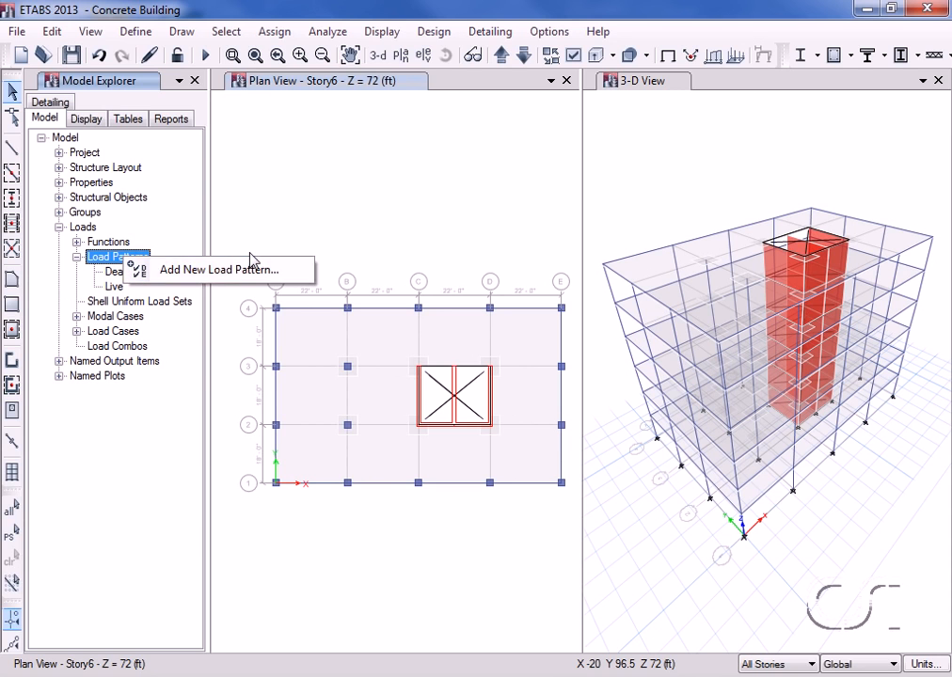
click(175, 274)
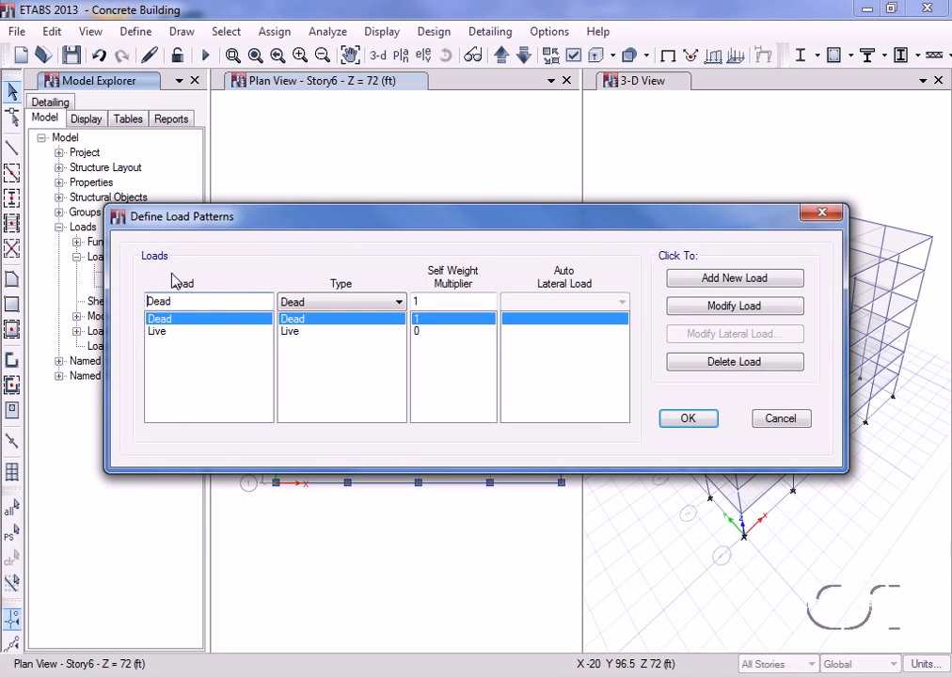
double_click(188, 299)
text(Wind)
click(294, 303)
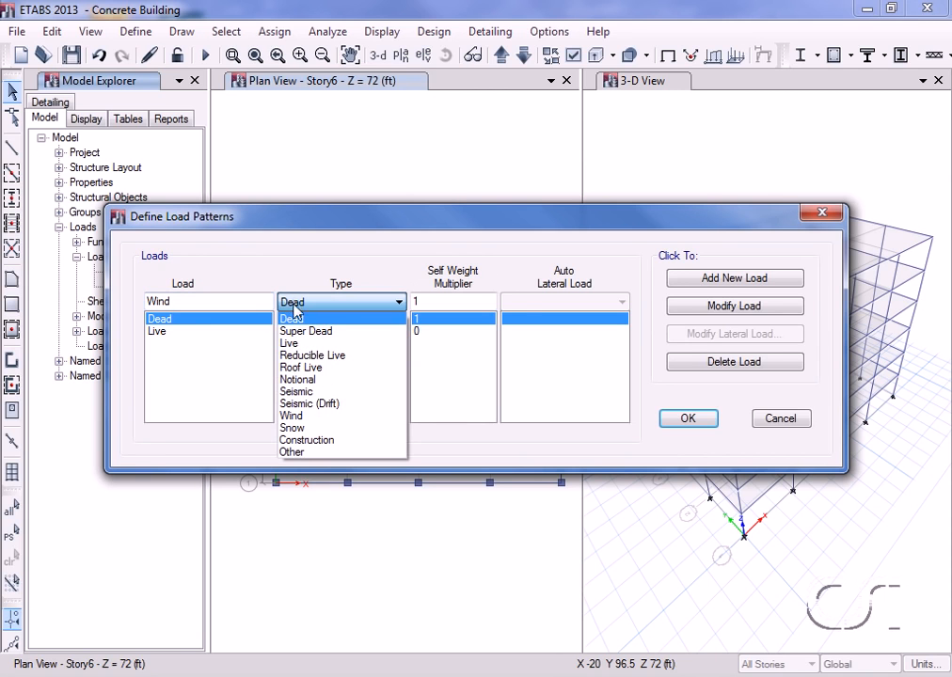
click(292, 415)
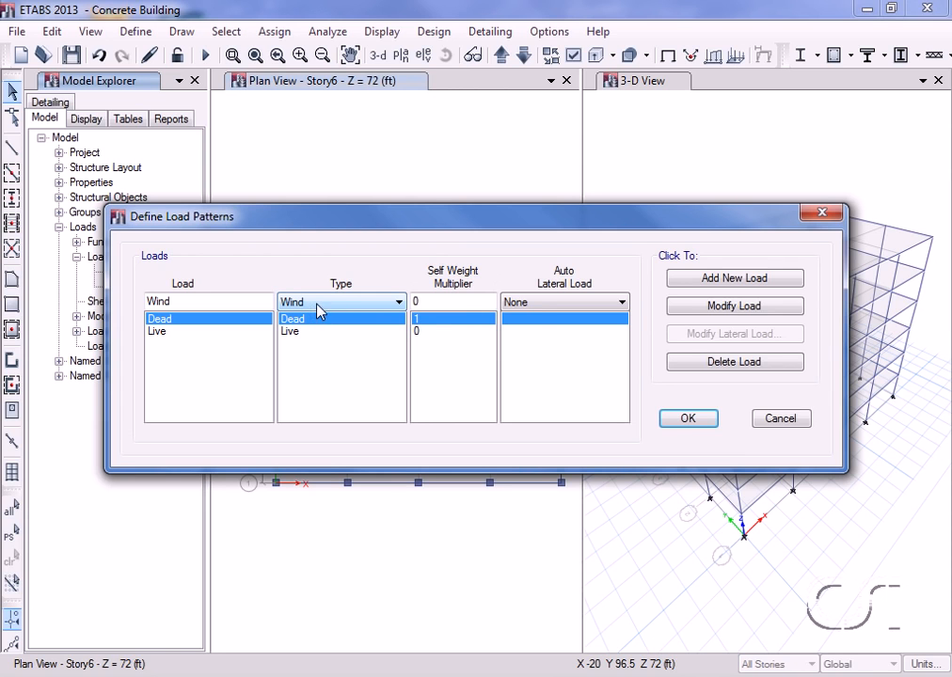
click(542, 304)
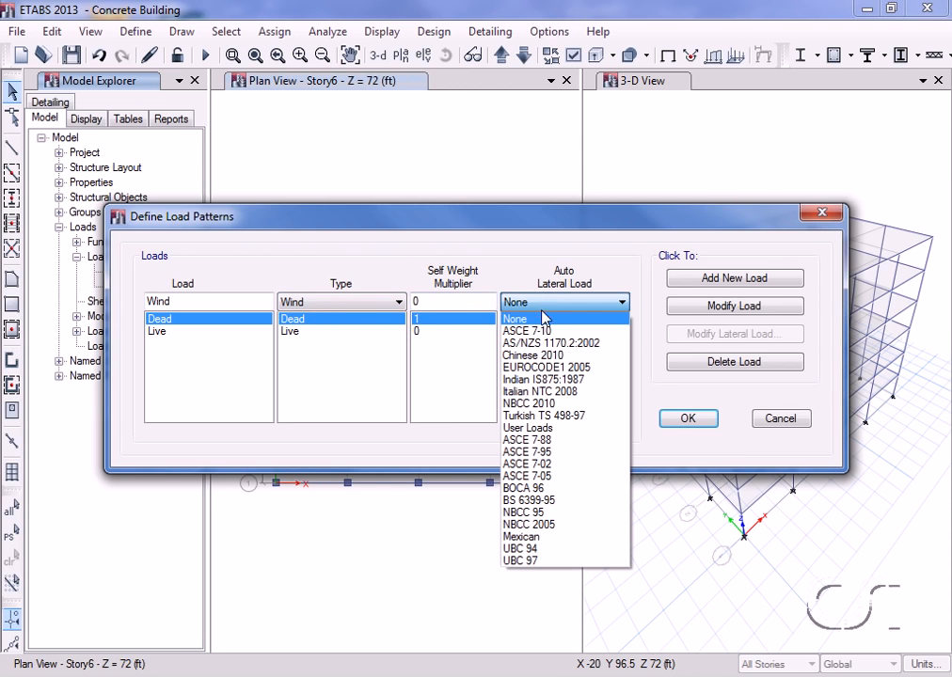
click(542, 331)
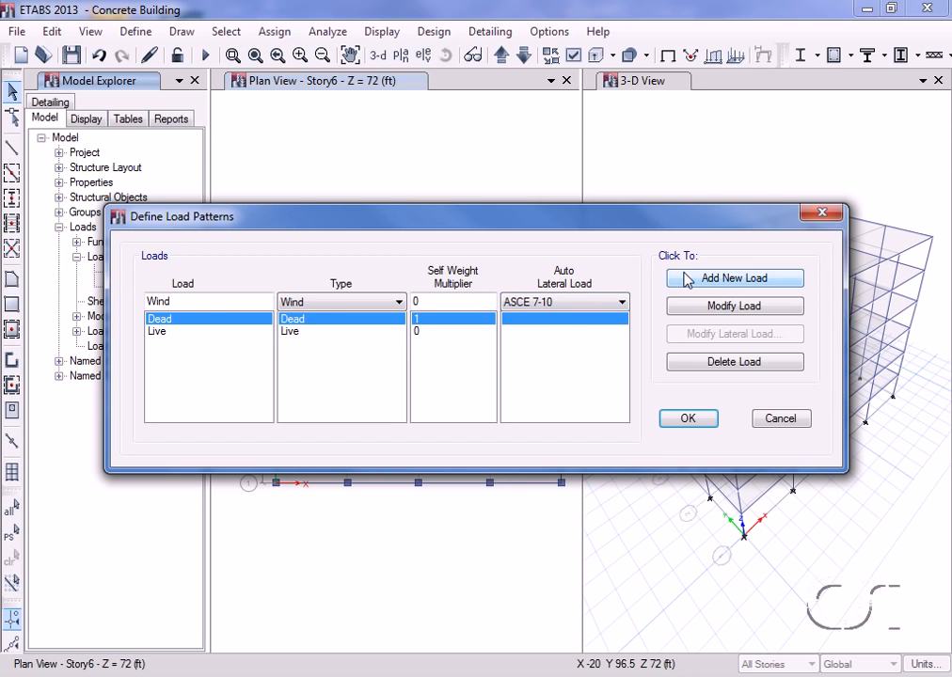
click(711, 284)
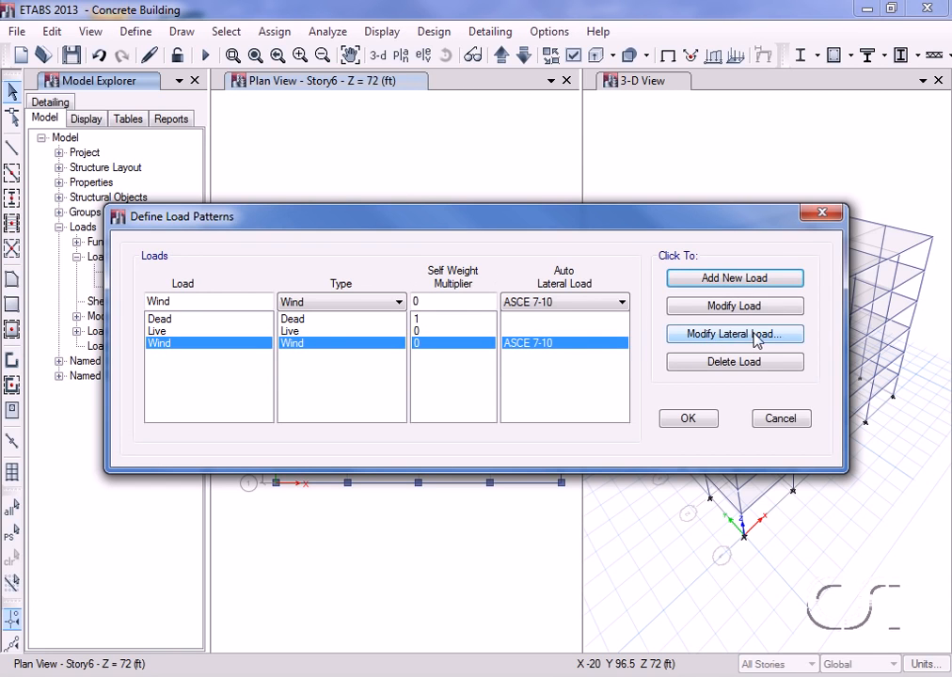
Step: Review the Wind pattern's ASCE 7-10 lateral load settings, keep exposure from rigid diaphragm extents, and accept the load pattern definitions
click(719, 335)
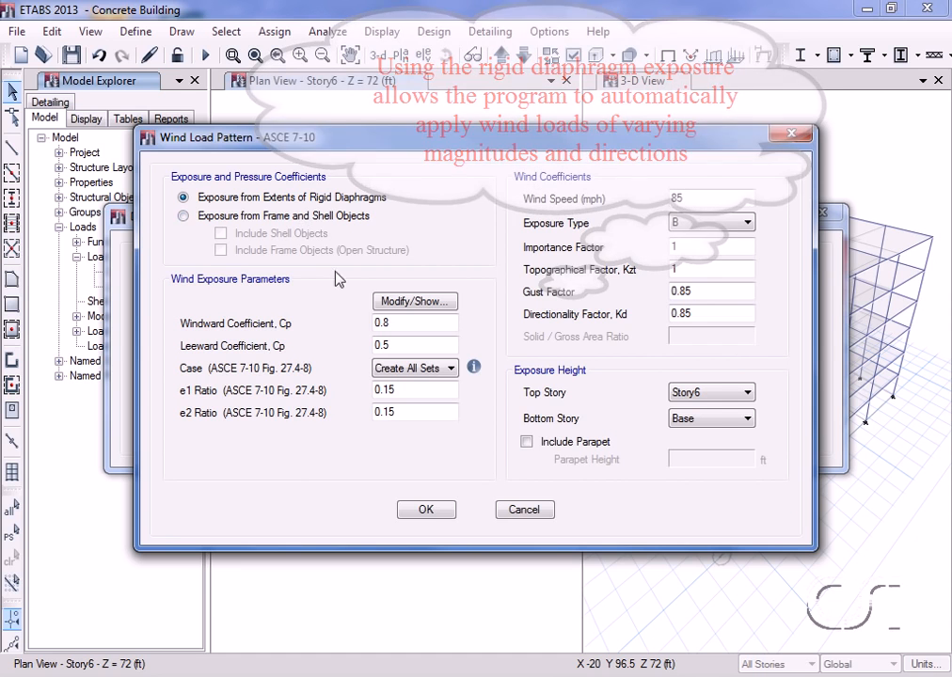
mouse_move(474, 375)
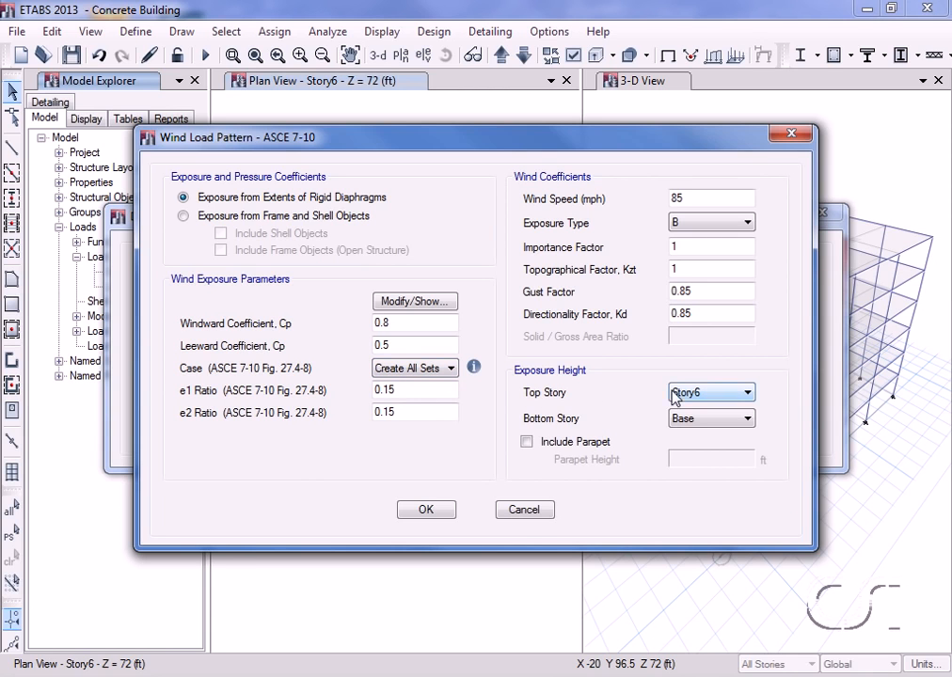
click(673, 420)
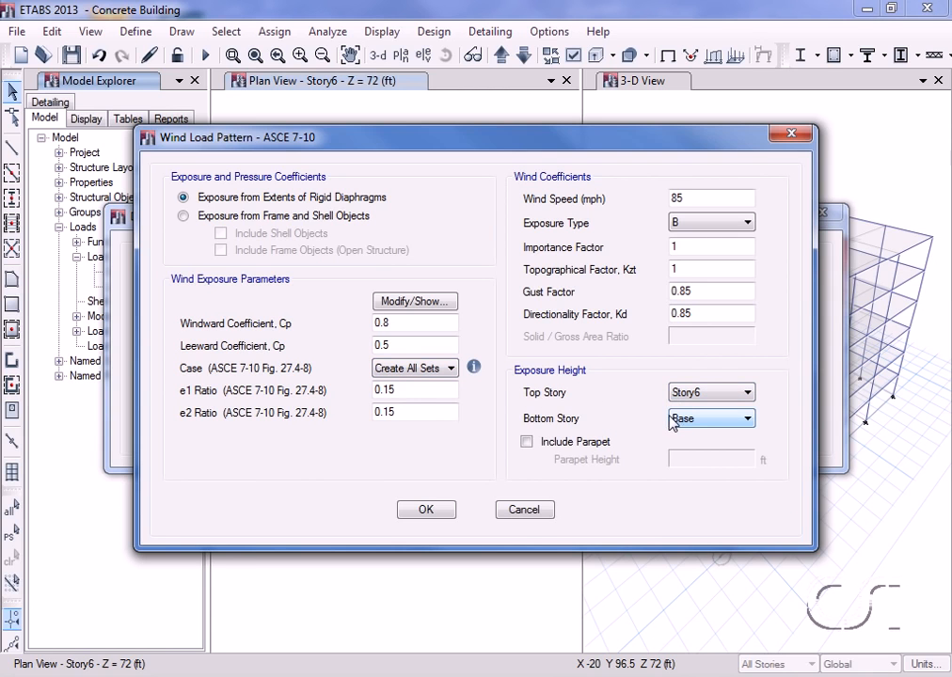
click(426, 510)
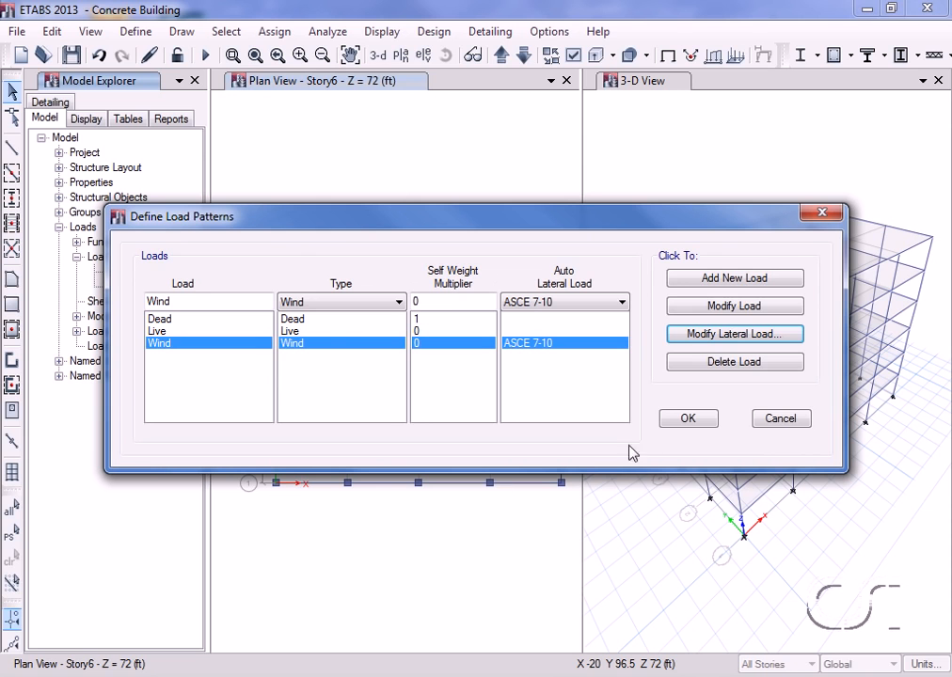
click(687, 419)
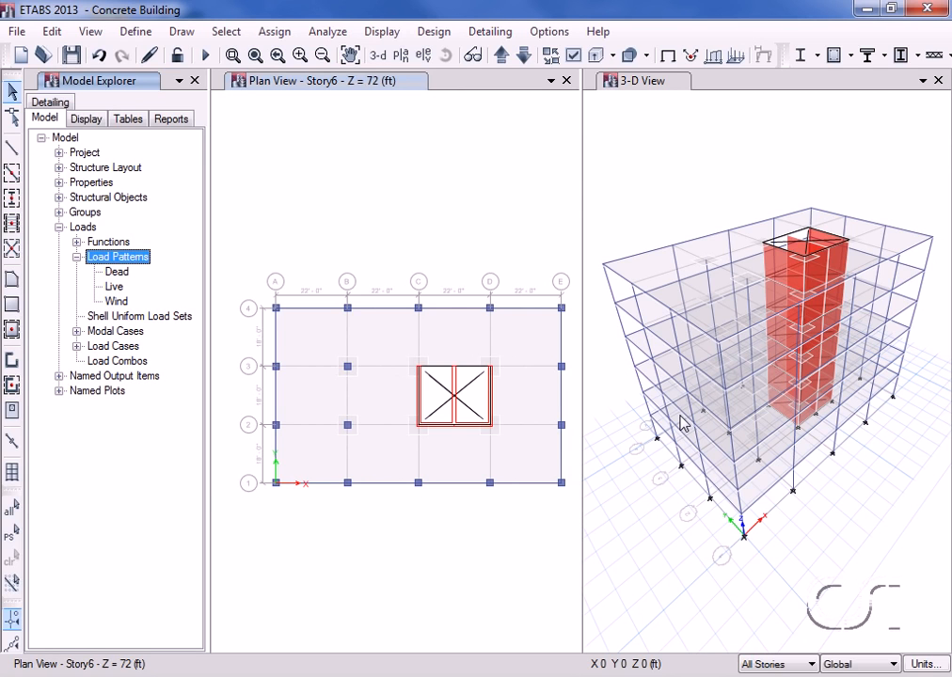
Step: Turn on the diaphragm extent display in the Story6 plan view
click(601, 259)
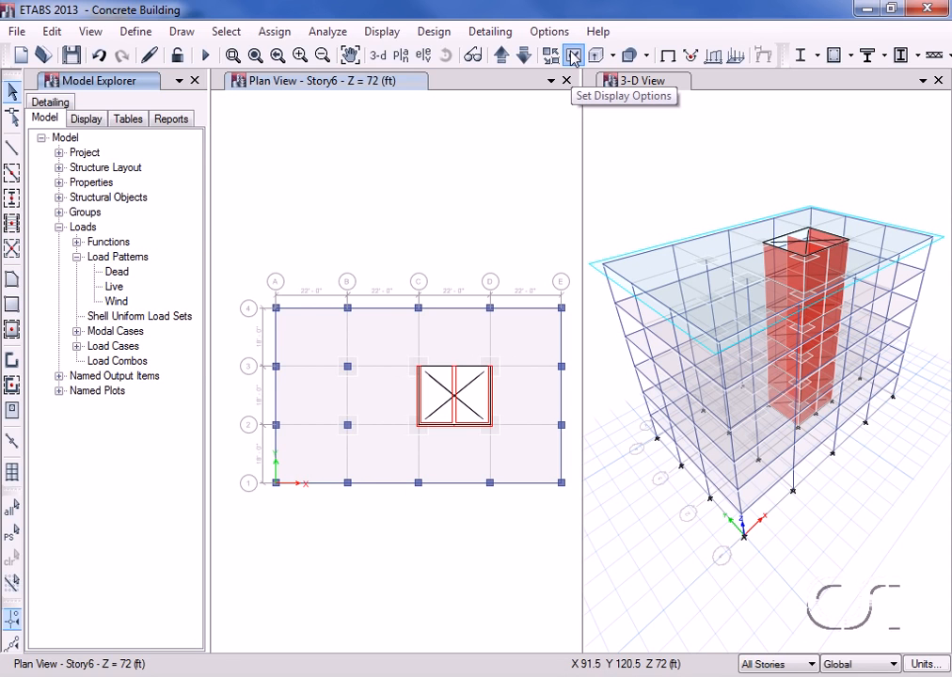
click(573, 56)
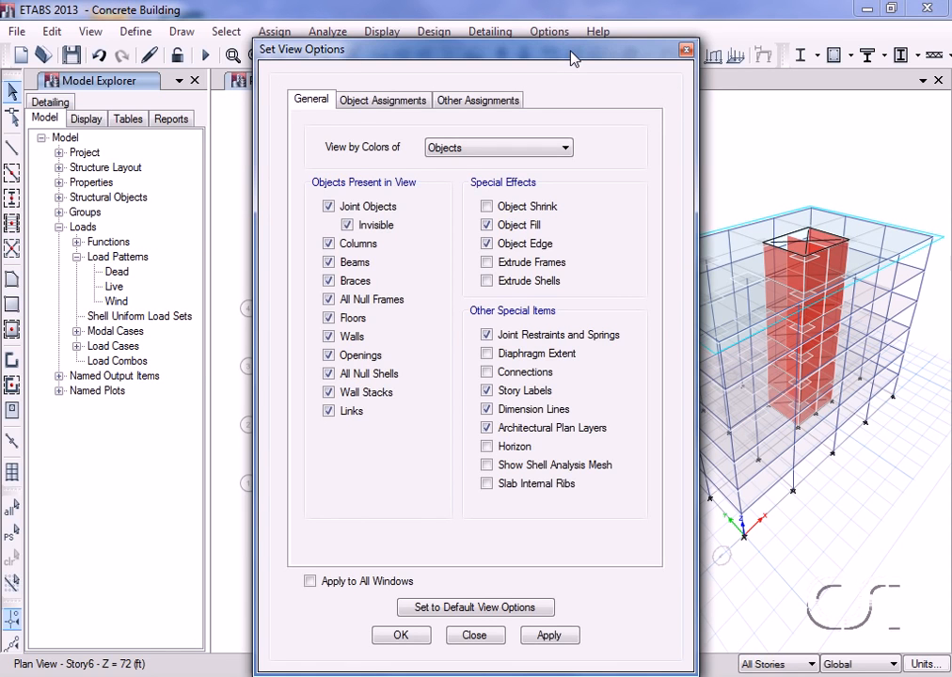
click(486, 353)
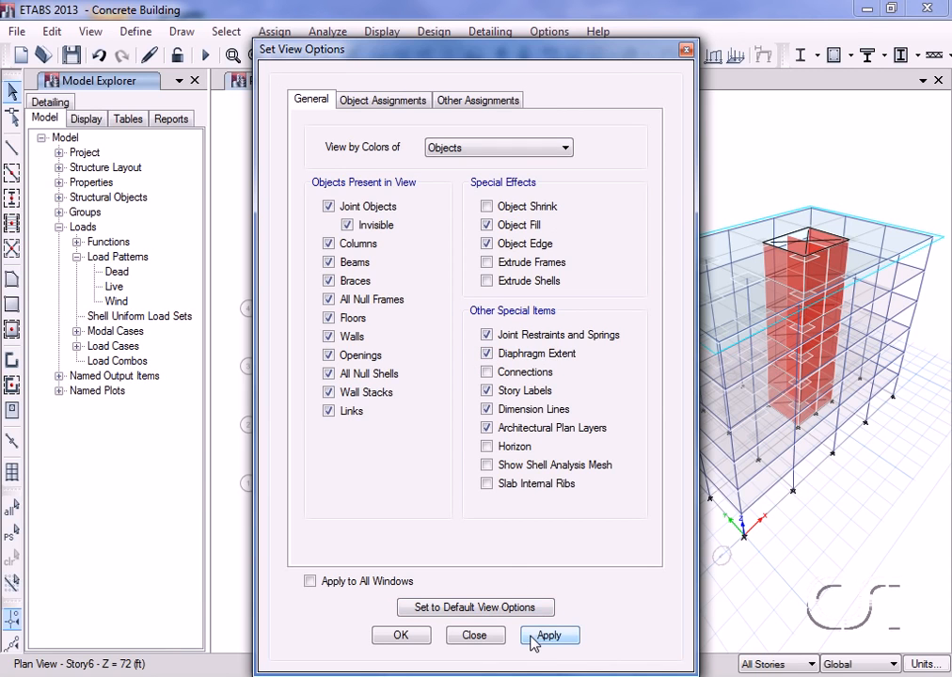
click(469, 637)
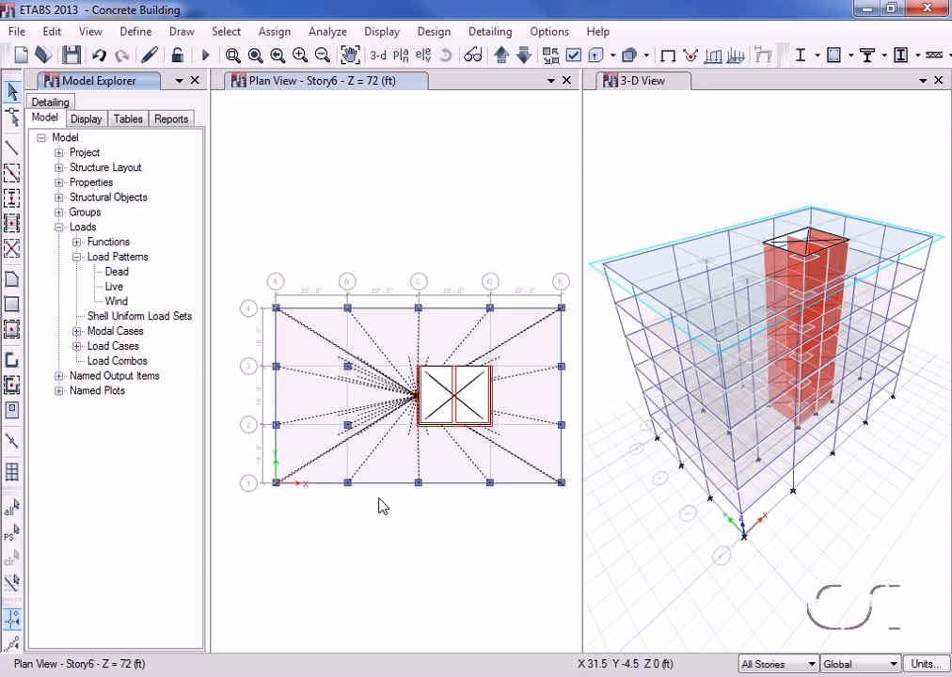
Step: Inspect the assignments of the Story6 slab and the rigidity setting of diaphragm D1
right_click(393, 336)
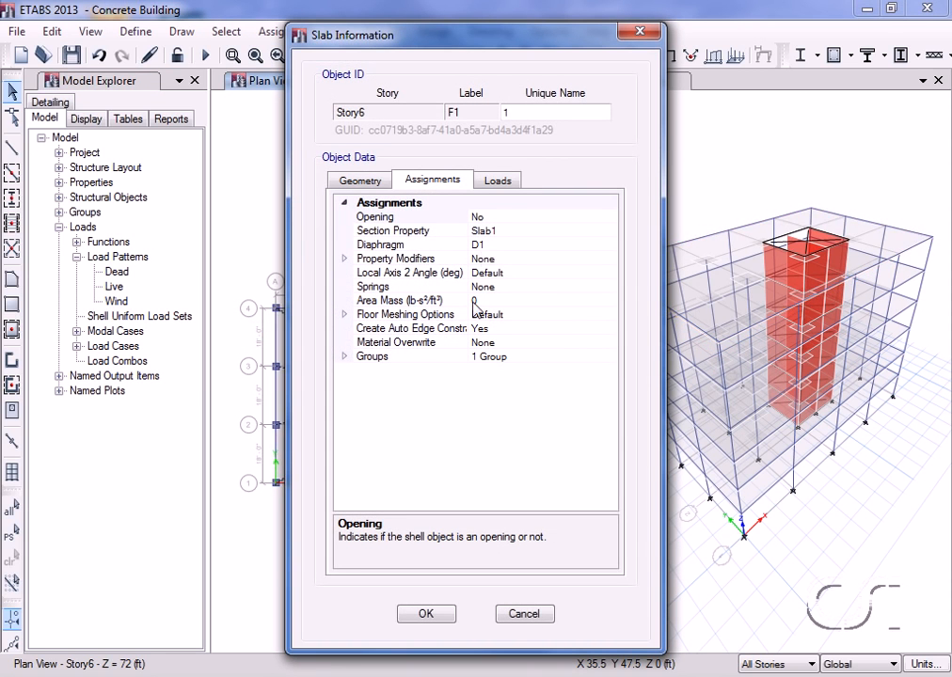
click(425, 614)
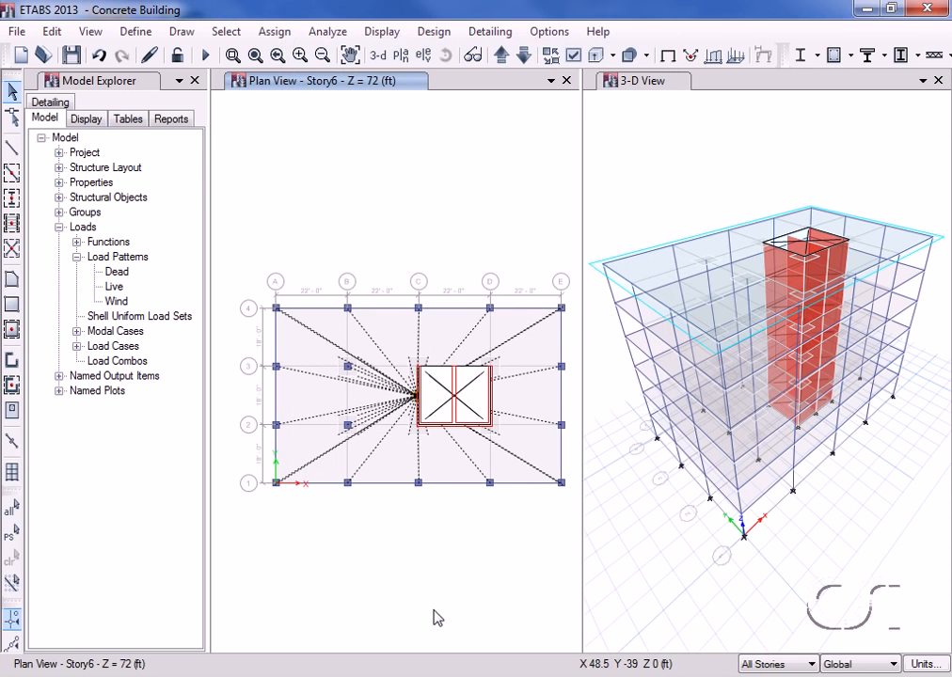
click(134, 32)
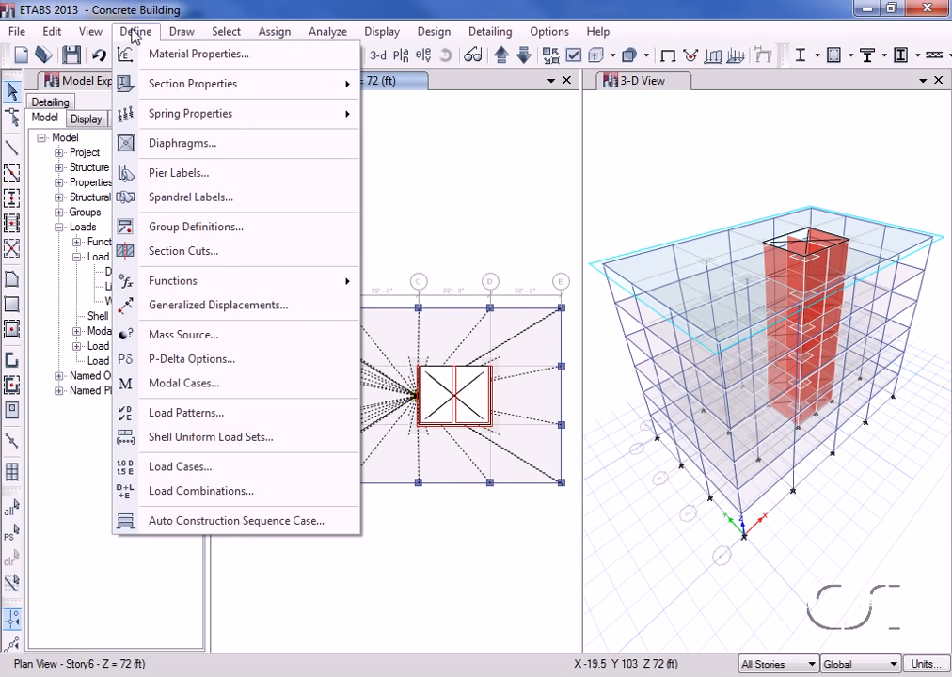
click(202, 142)
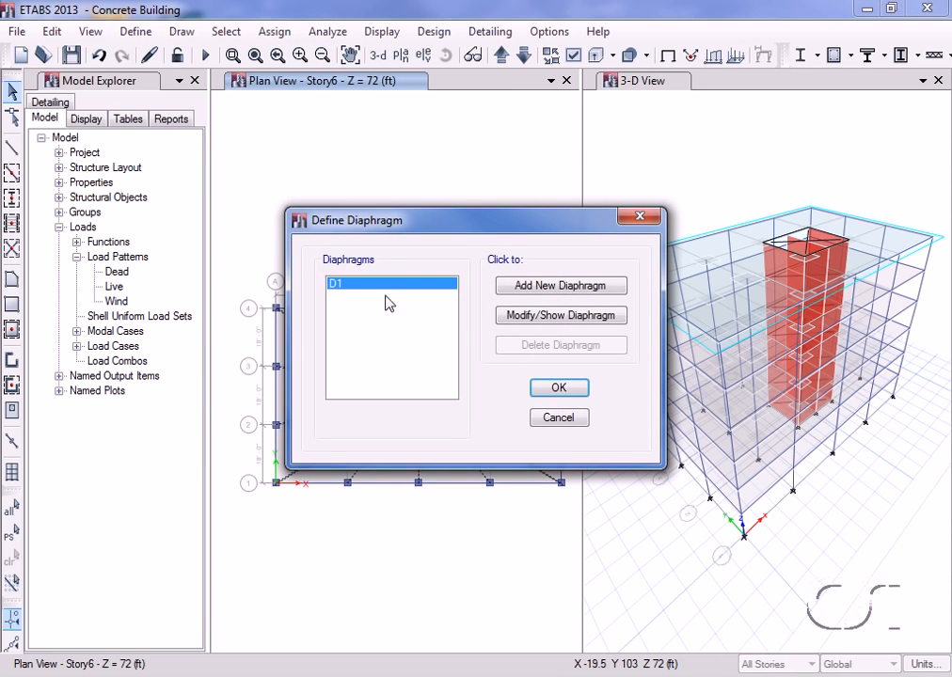
click(526, 317)
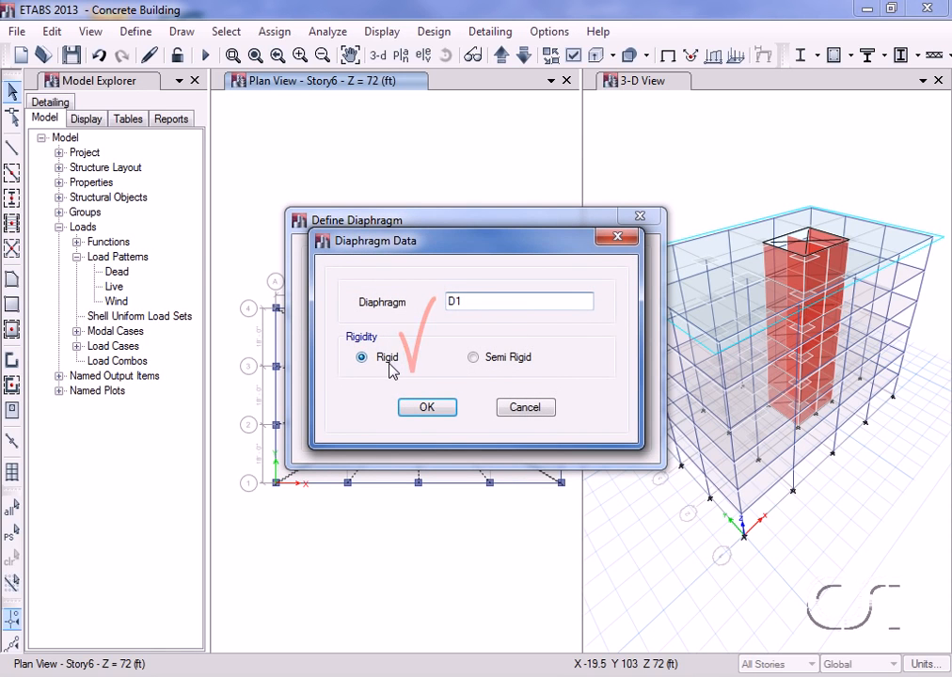
click(525, 416)
click(557, 419)
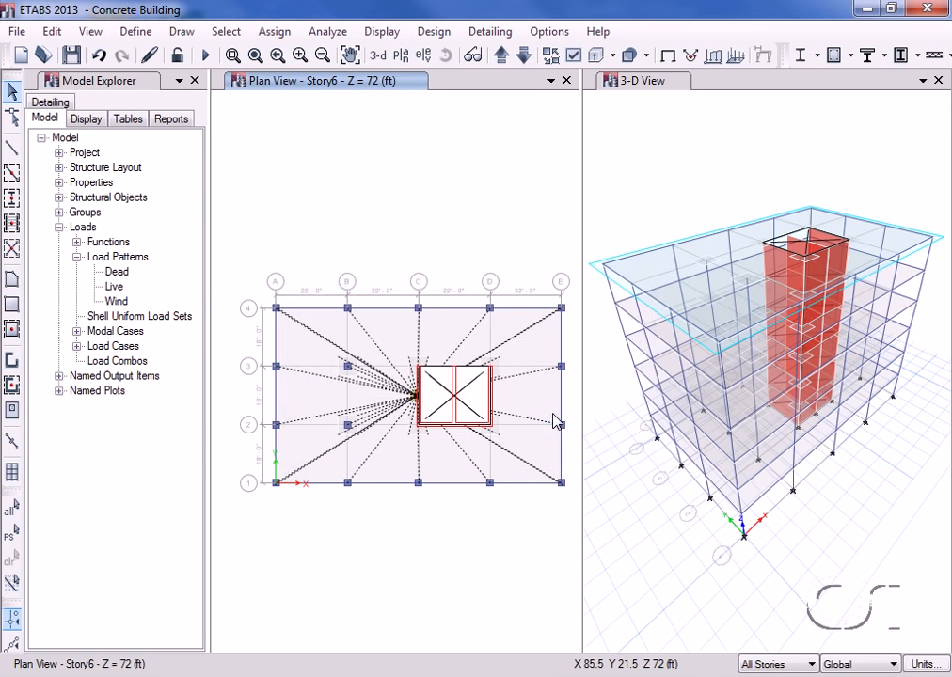
Step: Turn off the diaphragm extent display in the Story6 plan view
click(572, 57)
click(487, 354)
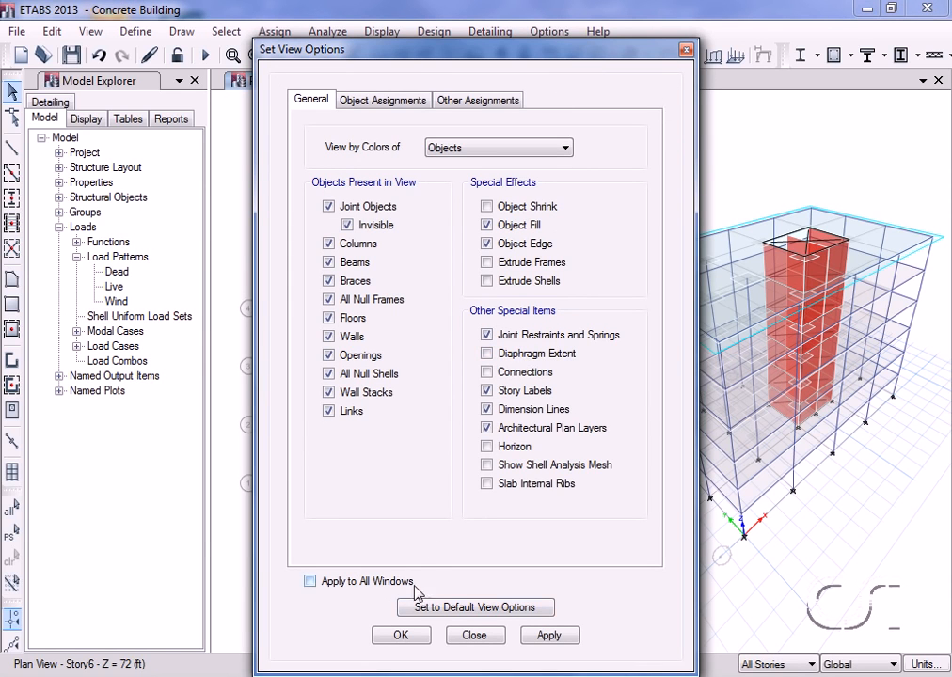
click(400, 637)
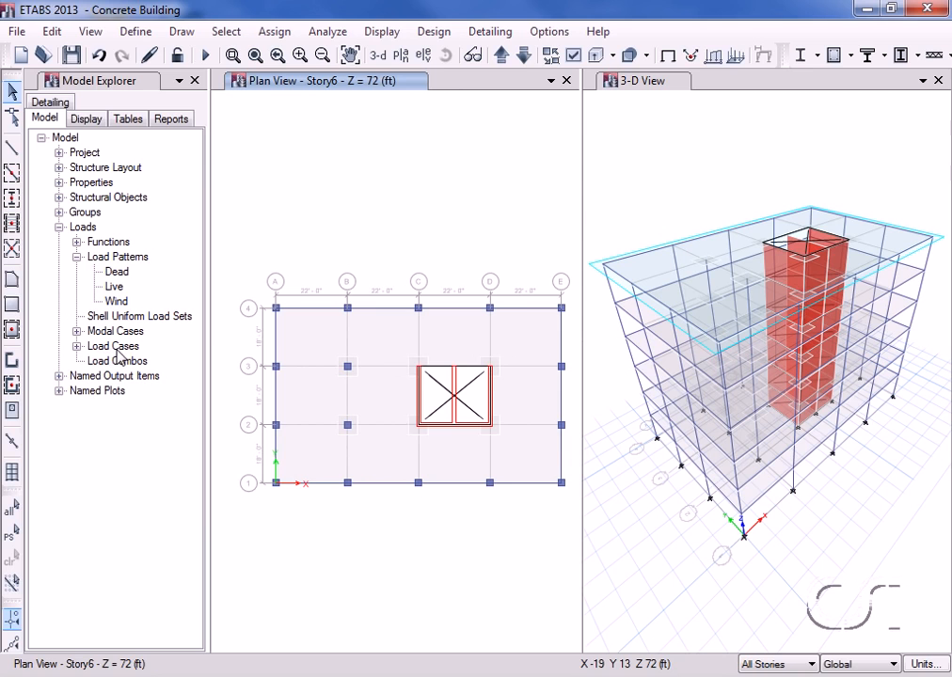
Step: Set the preset P-Delta automation method of the Wind load case to Iterative - Based on Loads
click(77, 347)
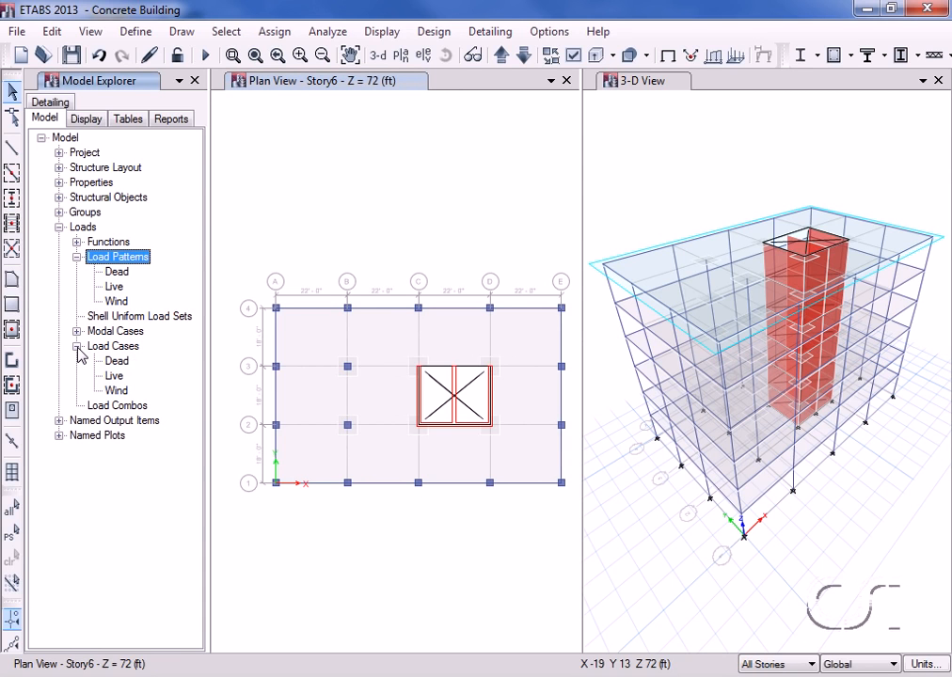
click(116, 391)
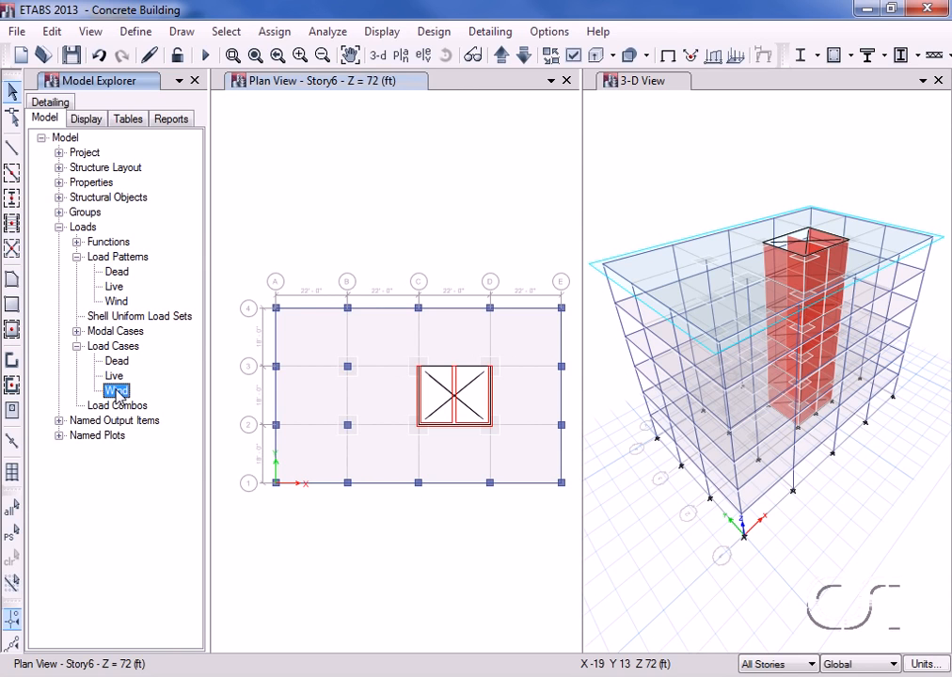
right_click(117, 392)
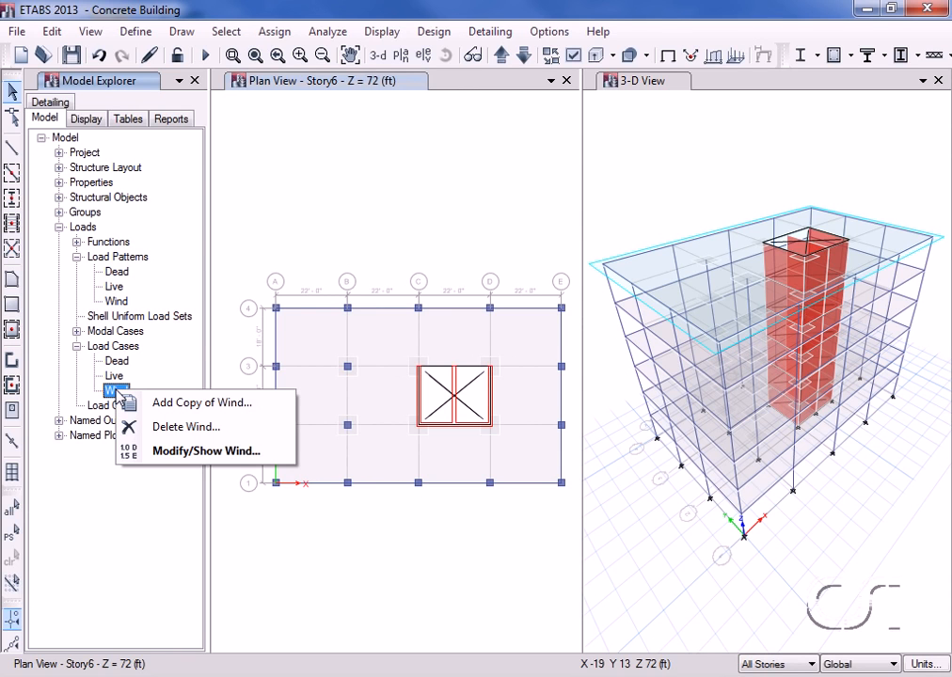
click(198, 455)
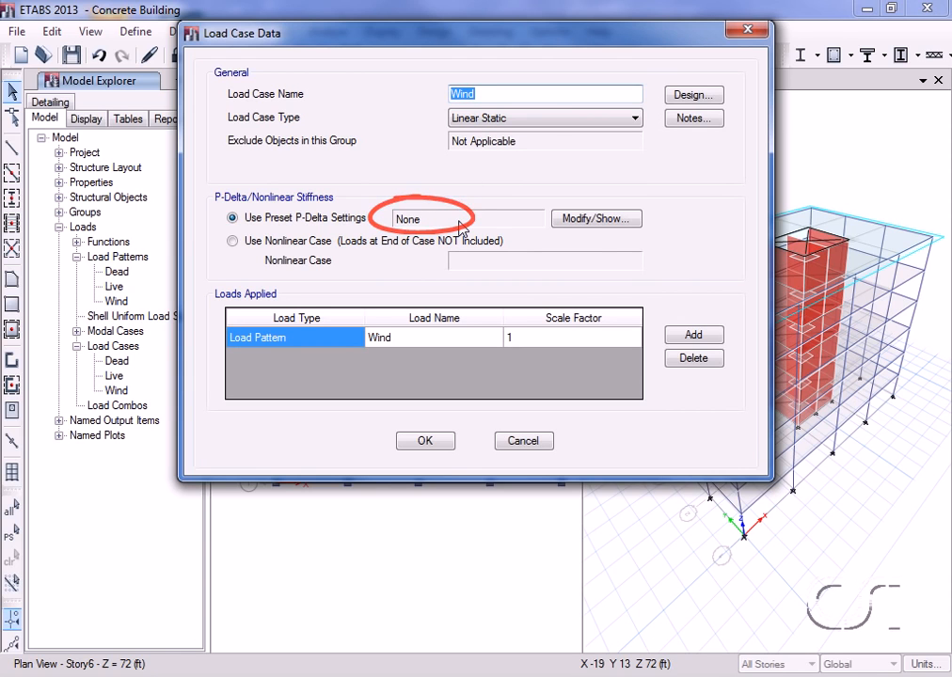
click(585, 220)
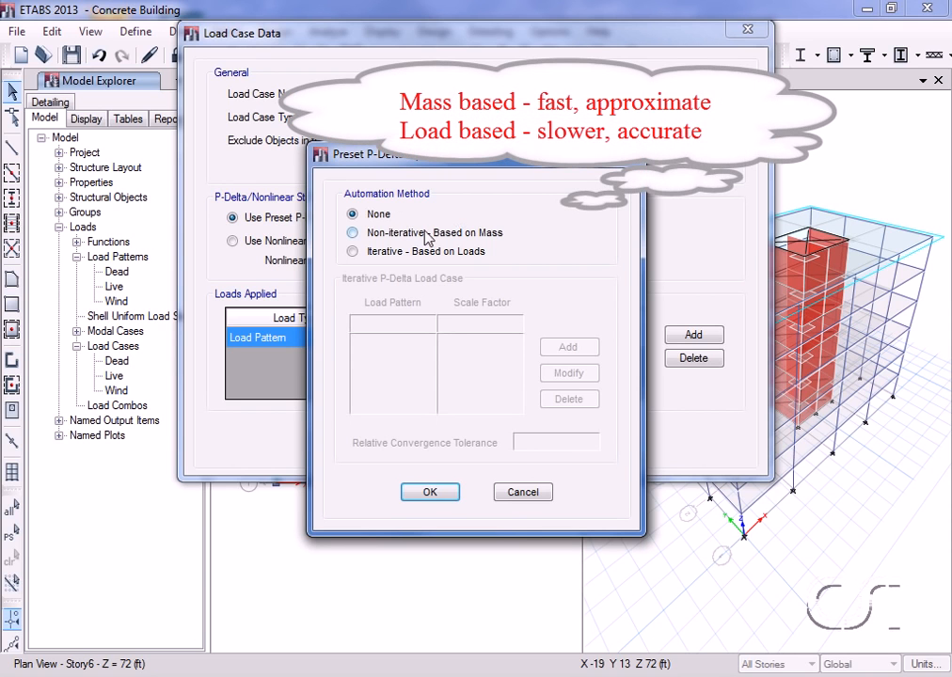
click(454, 233)
click(410, 254)
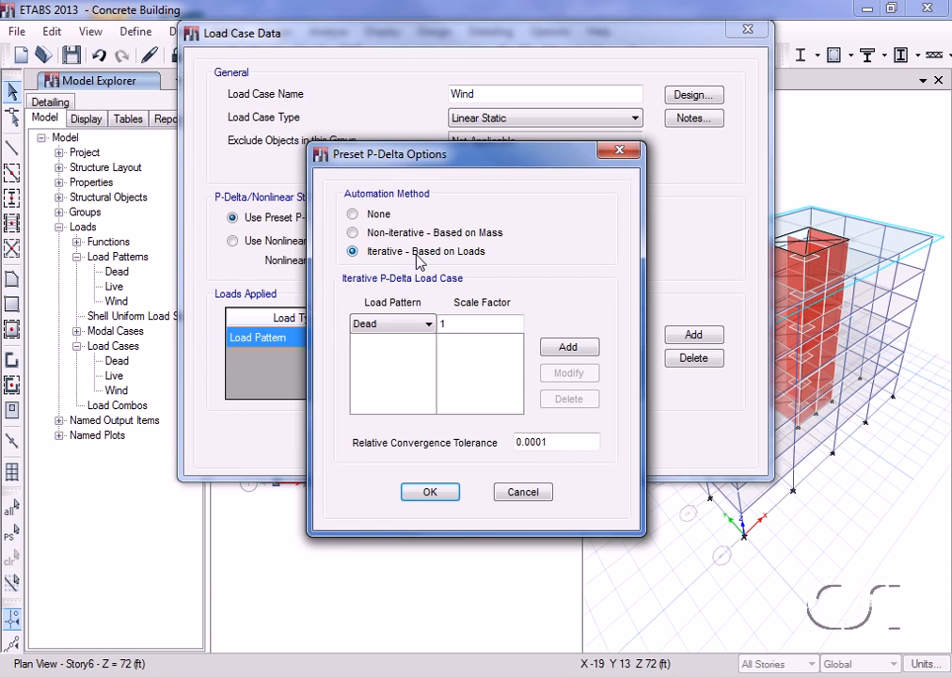
Step: Add Dead with scale factor 1.2 and Live with 0.5 to the iterative P-Delta load case, and accept the Wind load case
click(457, 322)
text(.2)
click(557, 350)
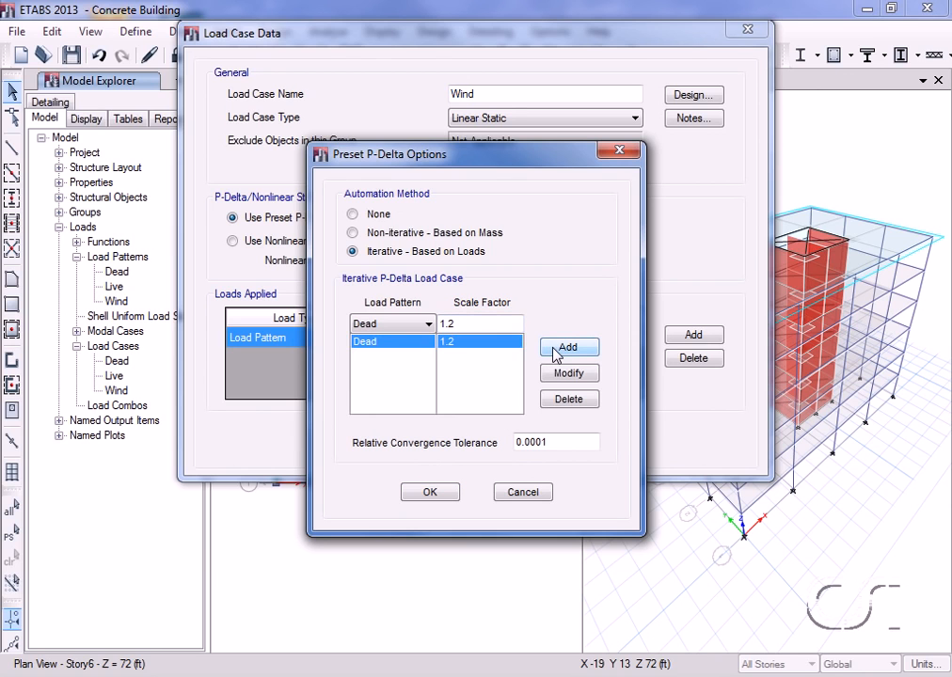
click(428, 325)
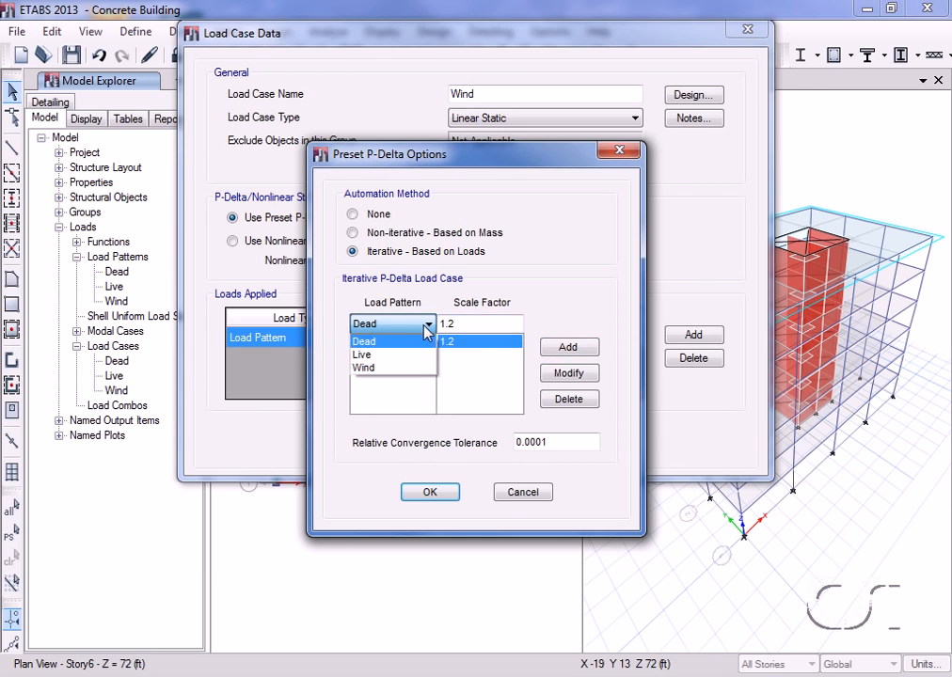
click(376, 355)
double_click(463, 325)
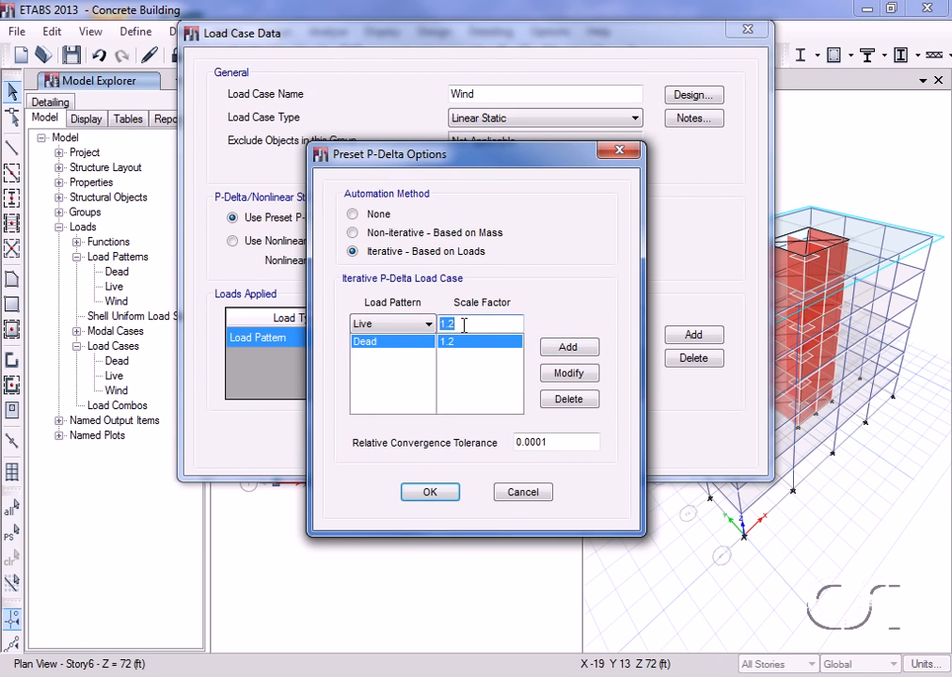
text(0.5)
click(568, 348)
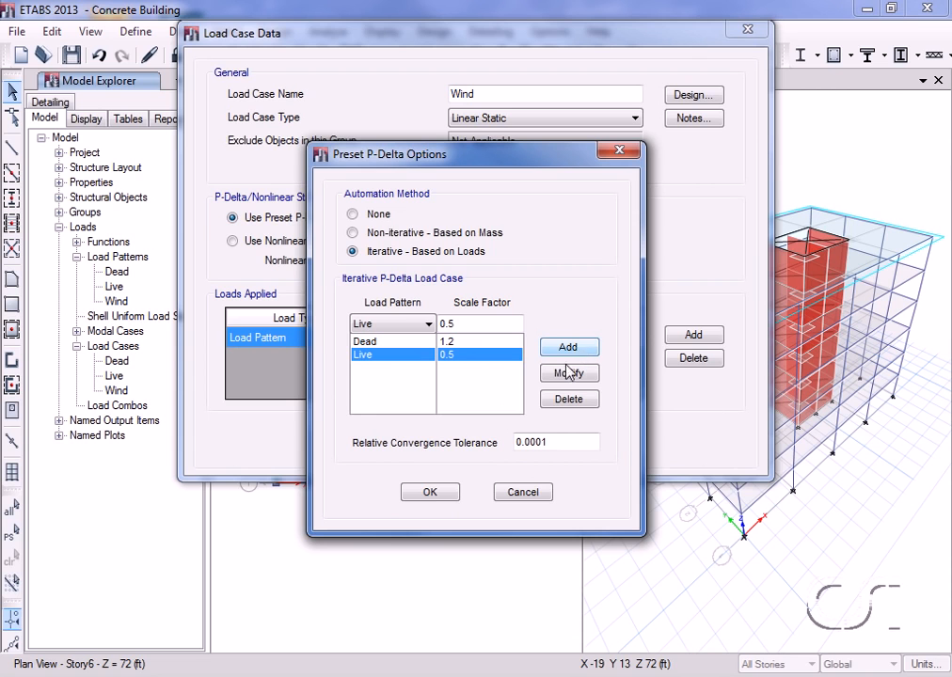
click(430, 495)
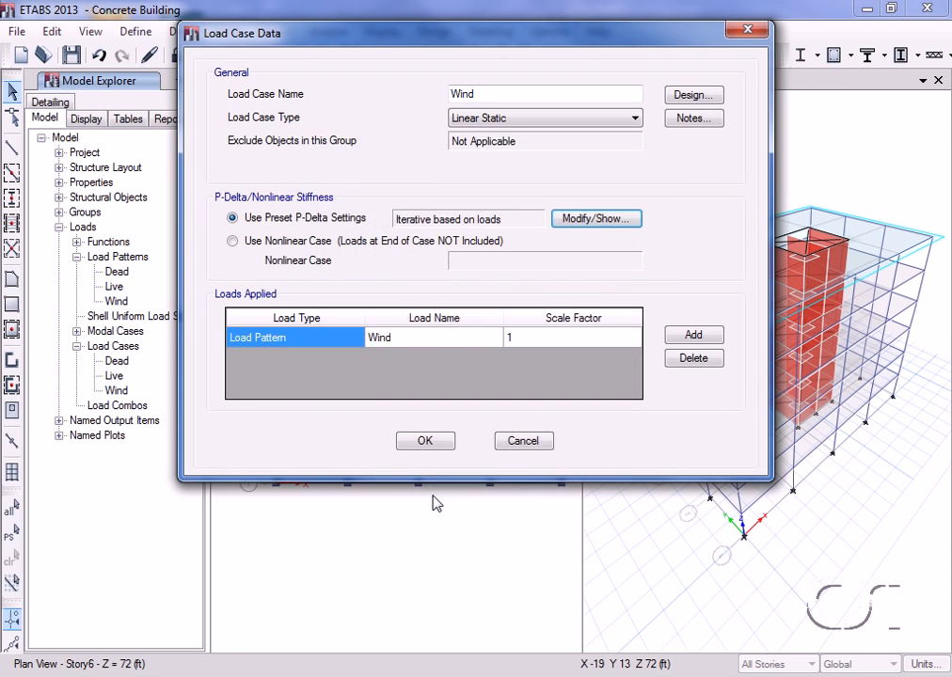
click(425, 442)
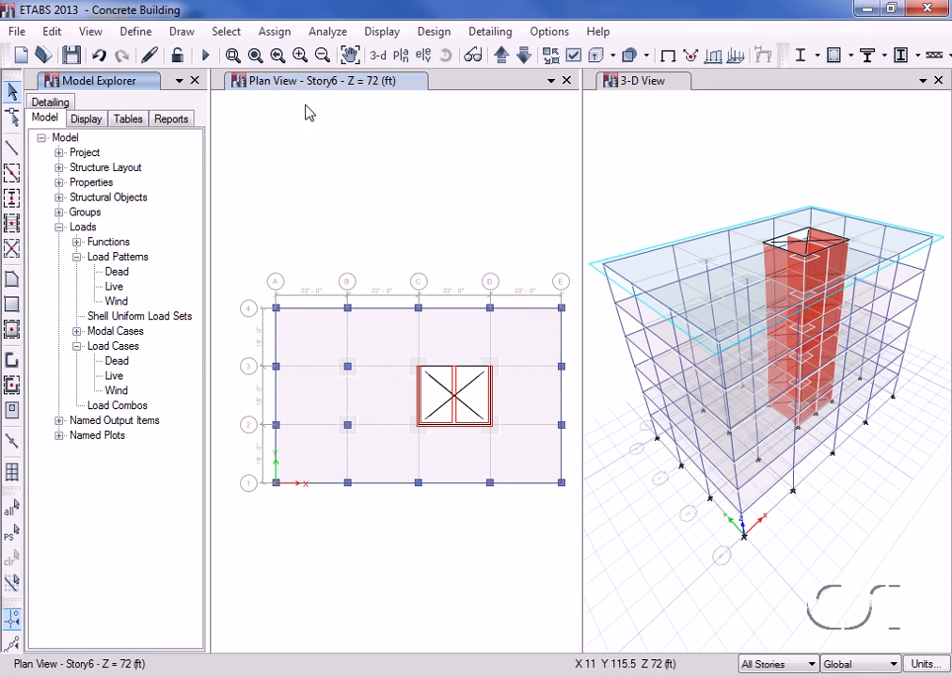
Step: Run the analysis of the building model
click(205, 58)
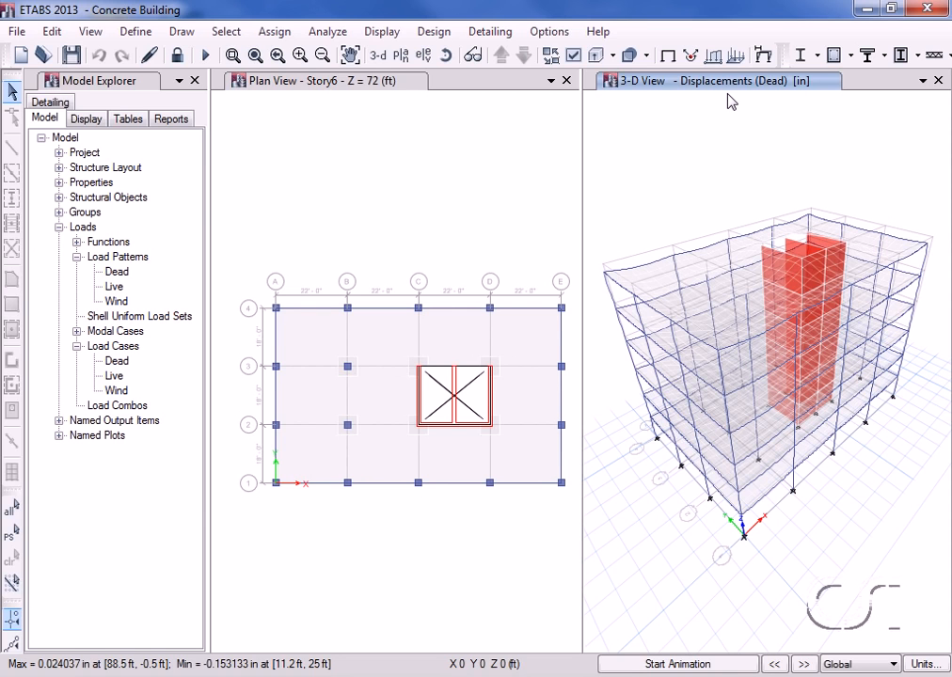
click(176, 57)
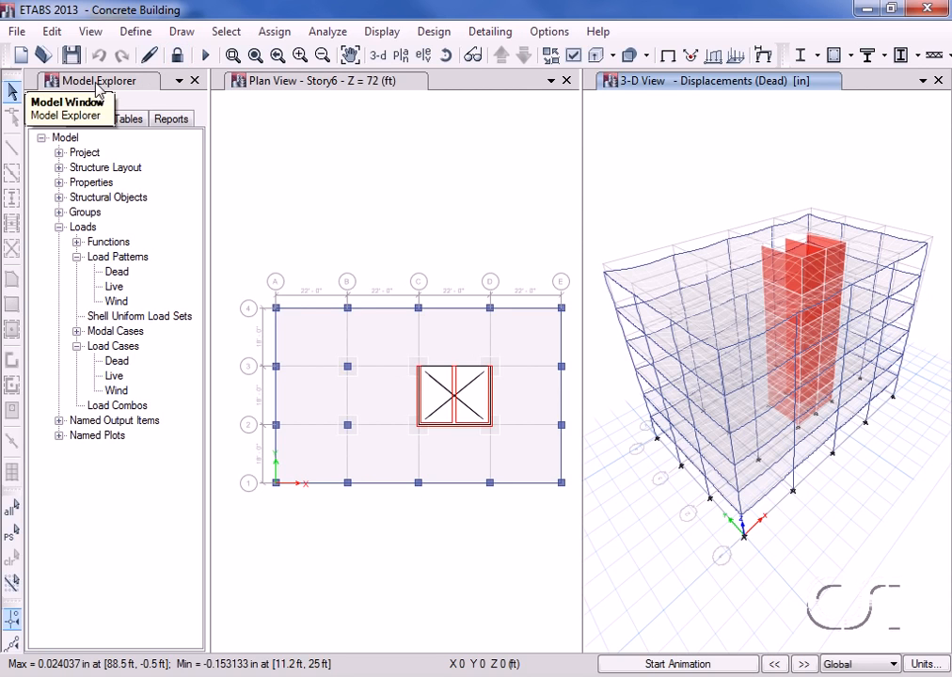
Step: Display the frame, pier, spandrel and link force diagrams in the 3-D view
click(85, 120)
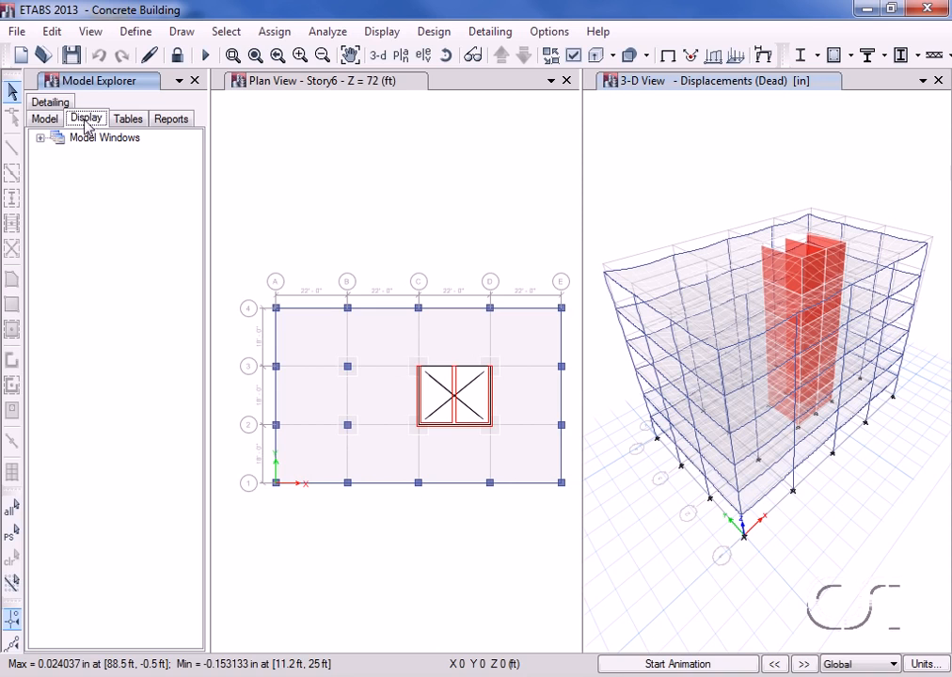
click(41, 139)
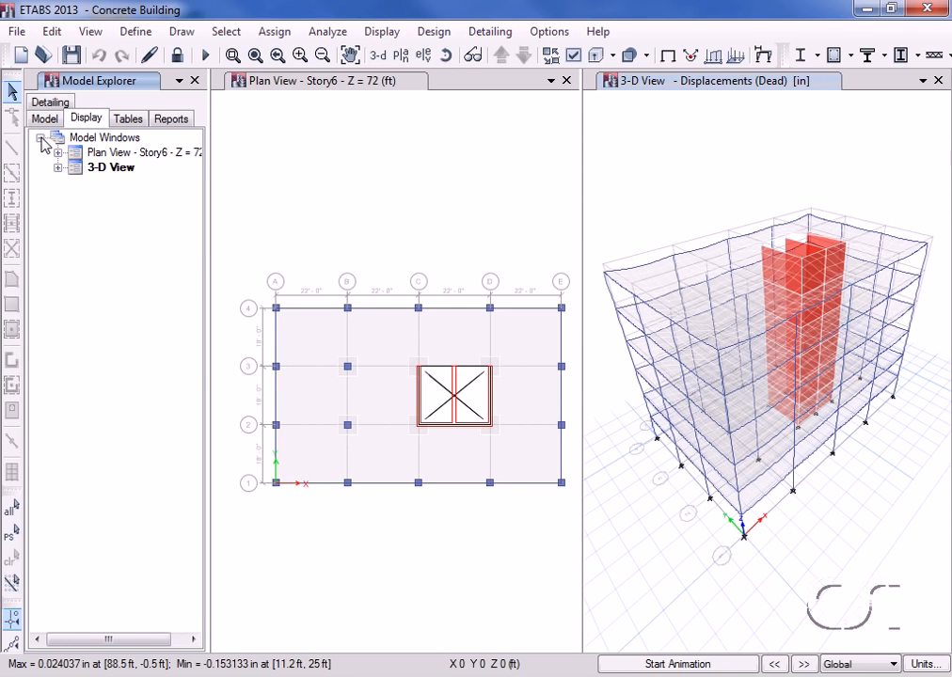
click(57, 168)
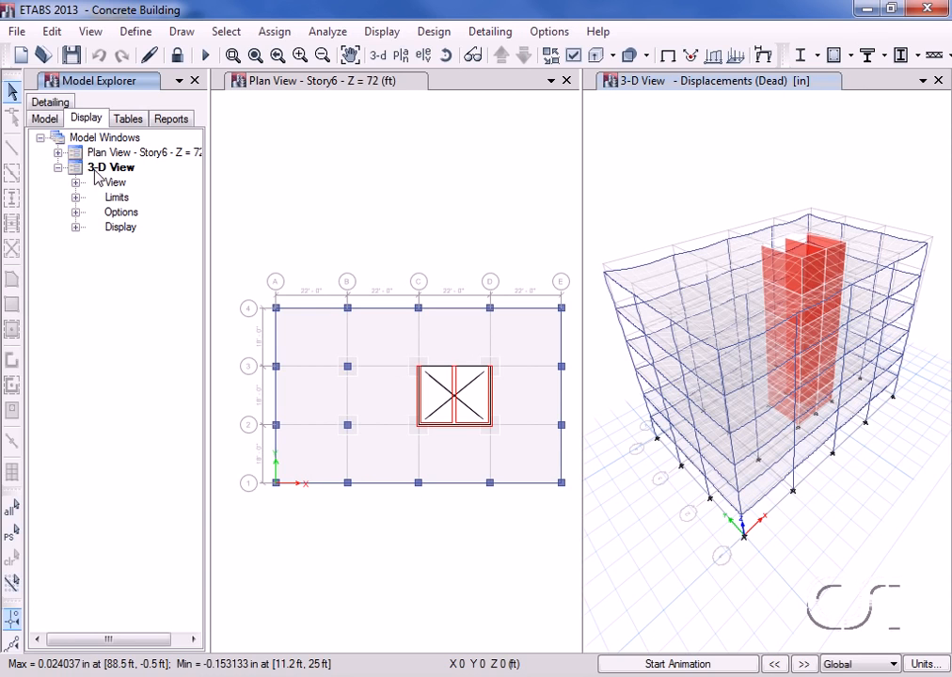
click(76, 227)
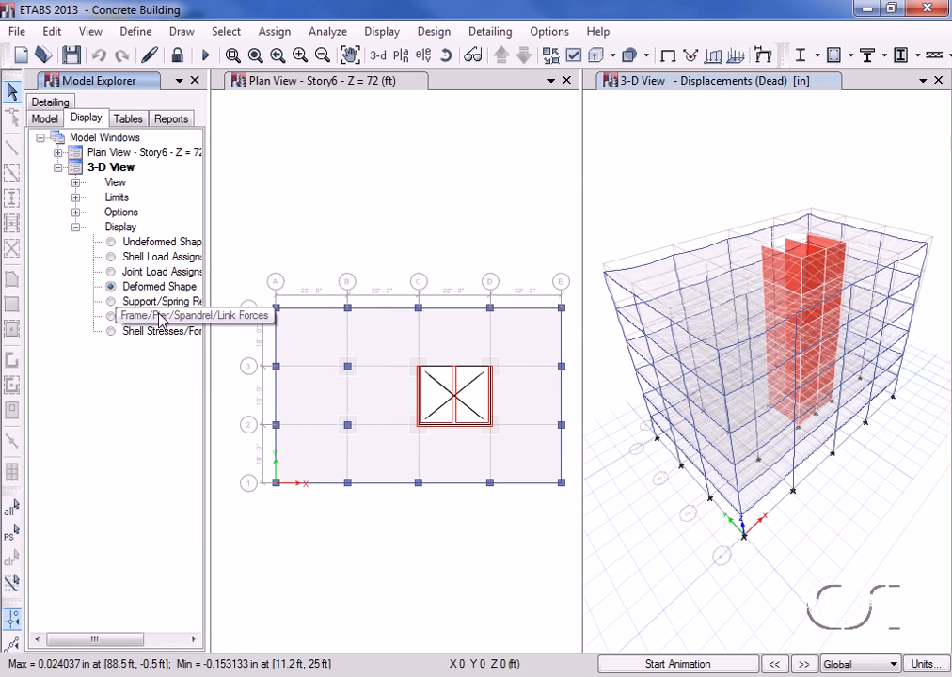
click(113, 317)
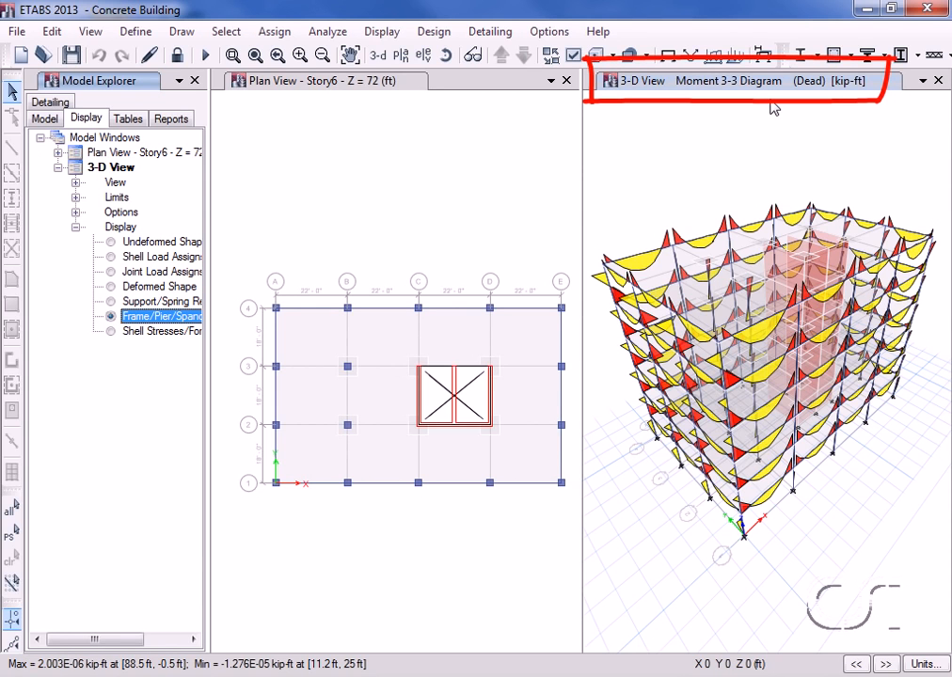
Step: Display the M11 shell resultant force contours for the Dead load case on the deformed shape in the 3-D view
click(390, 32)
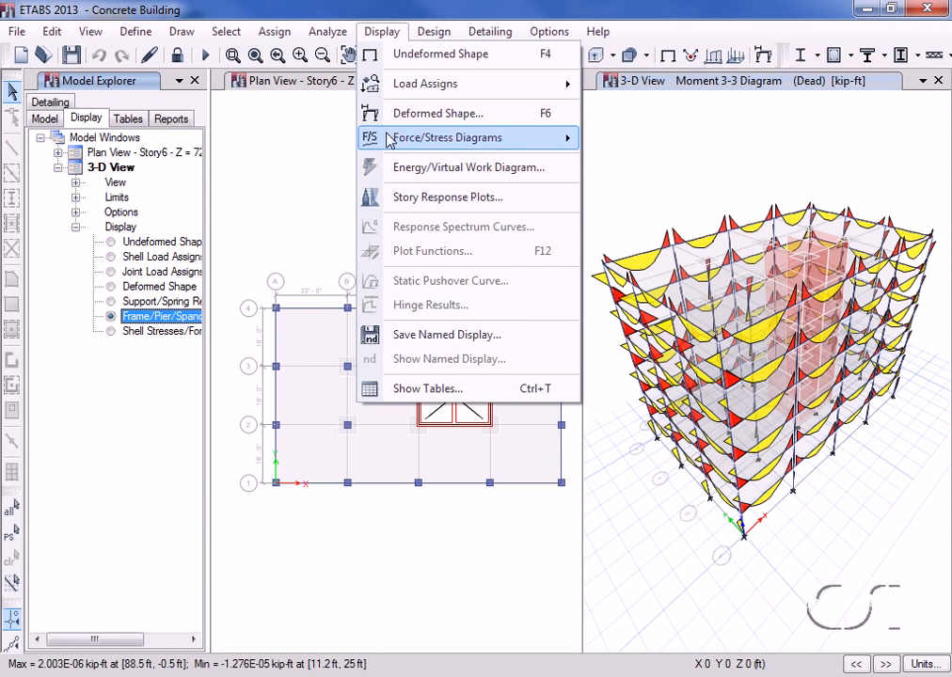
mouse_move(390, 137)
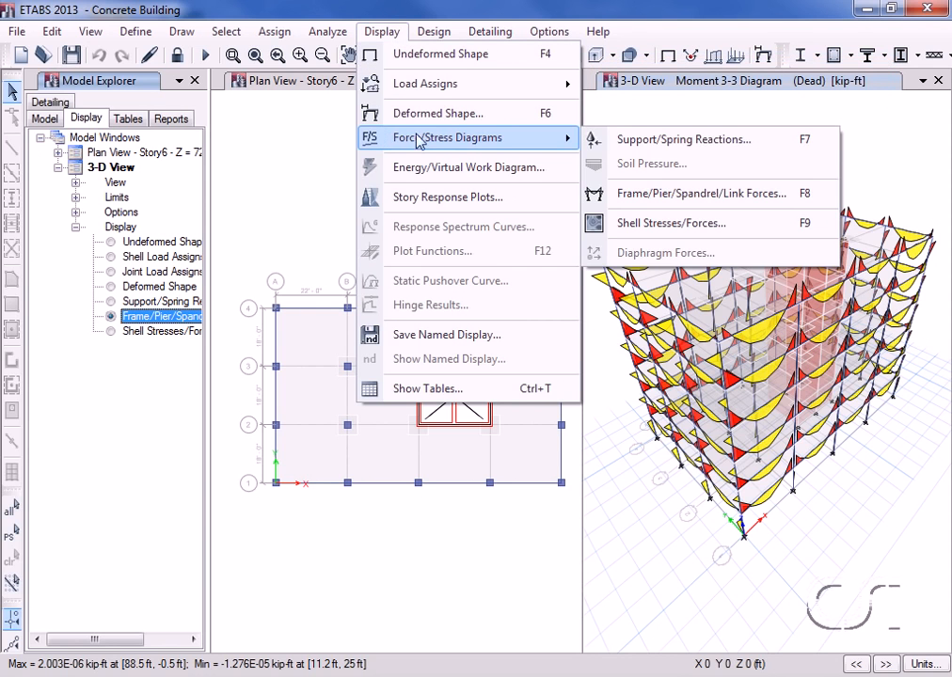
click(642, 232)
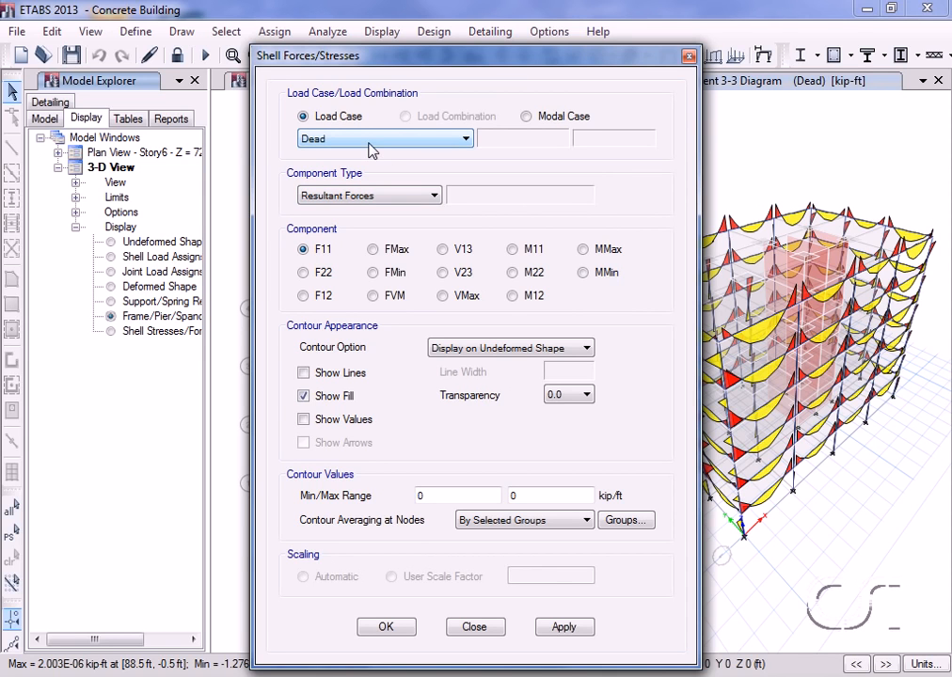
click(512, 251)
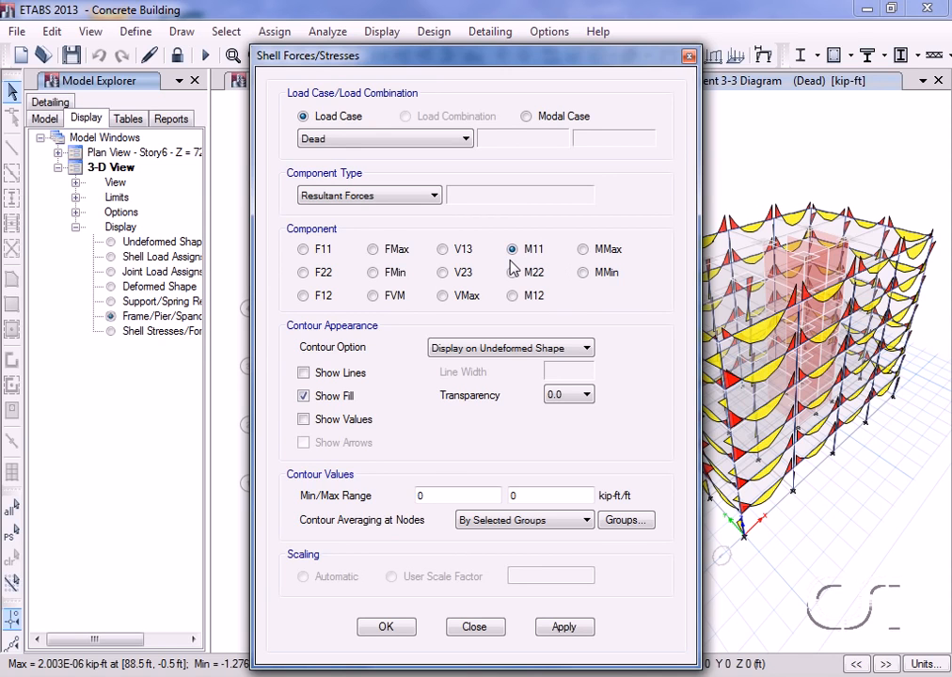
click(485, 347)
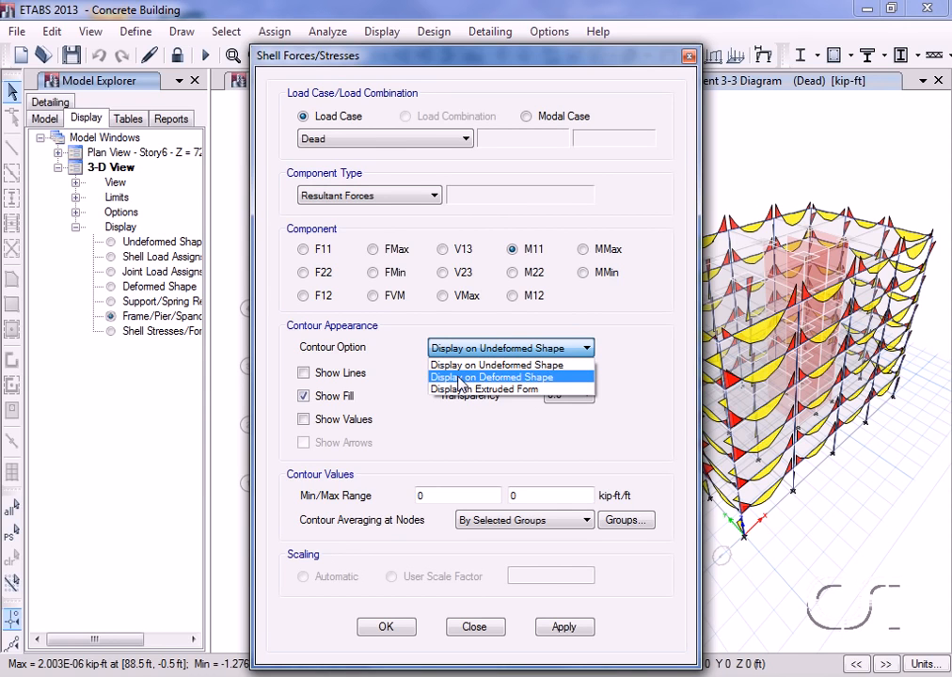
click(459, 377)
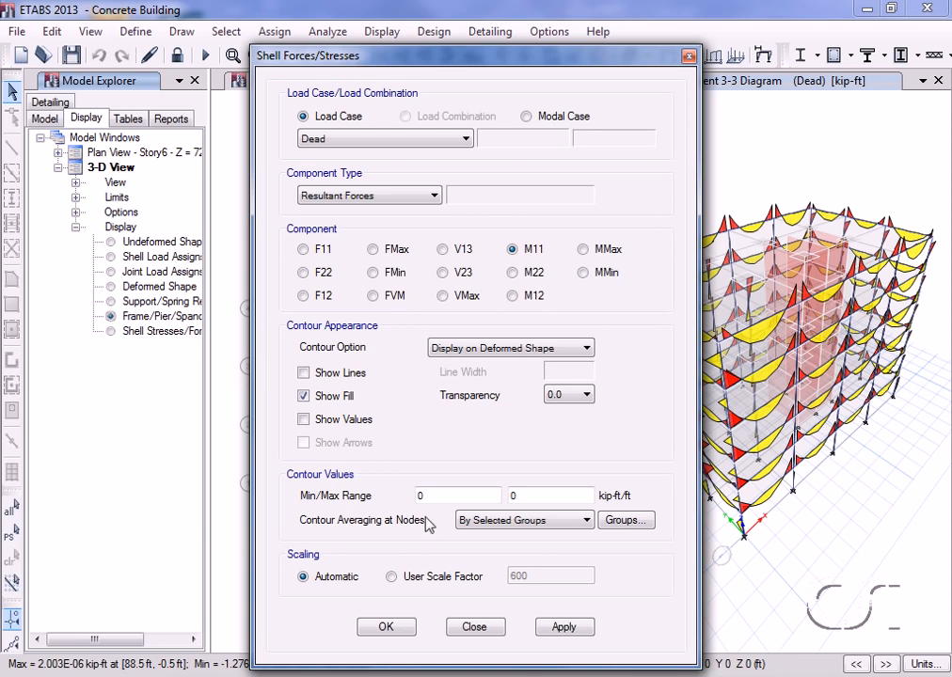
click(386, 627)
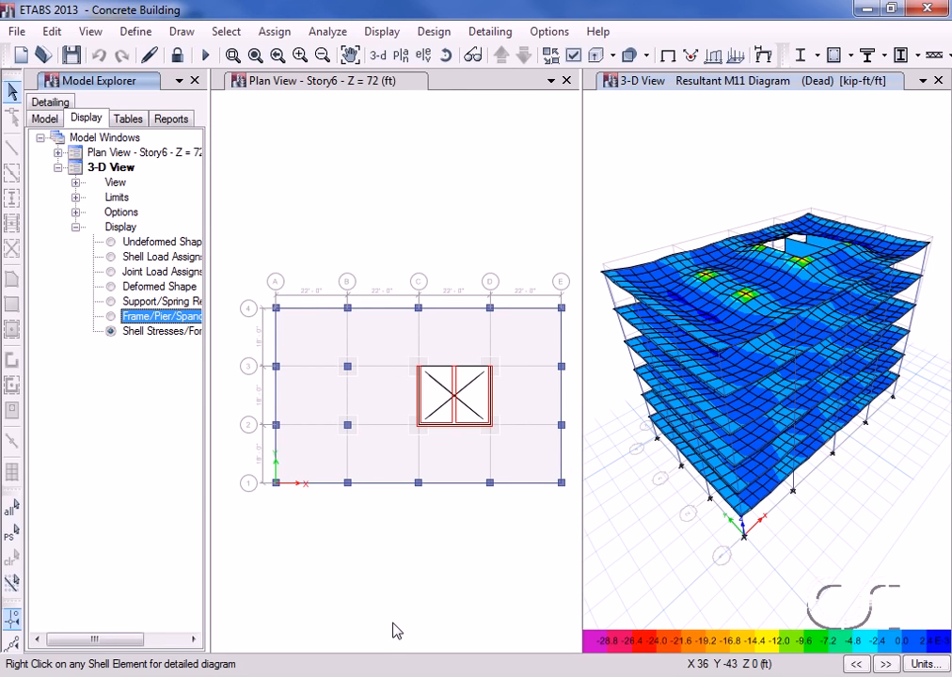
Step: Display the deformed shape for the Wind load case at step number 1 with automatic scaling in the Story6 plan view
click(313, 84)
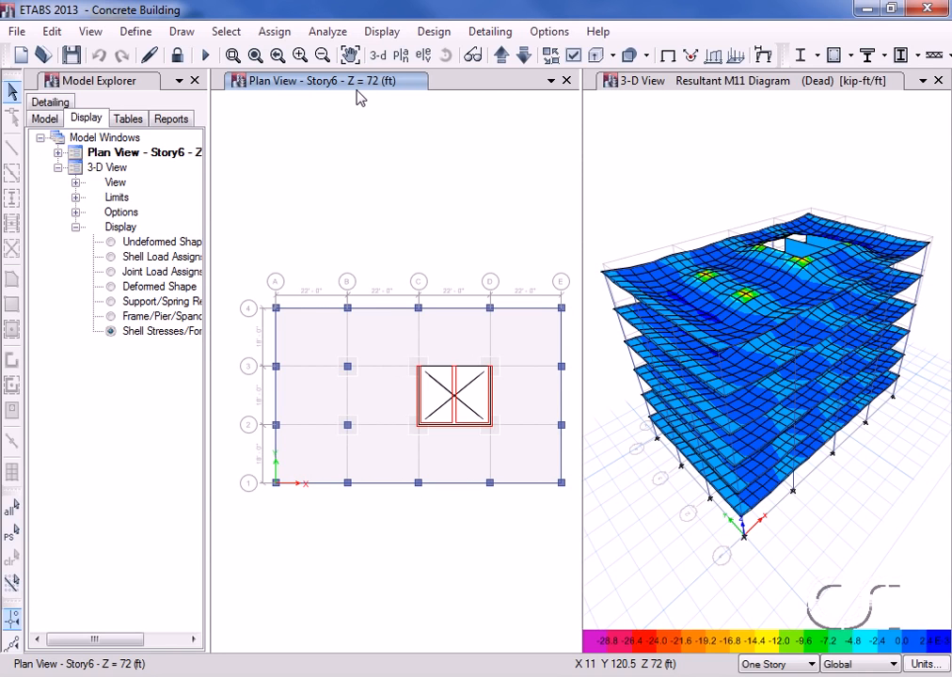
click(763, 57)
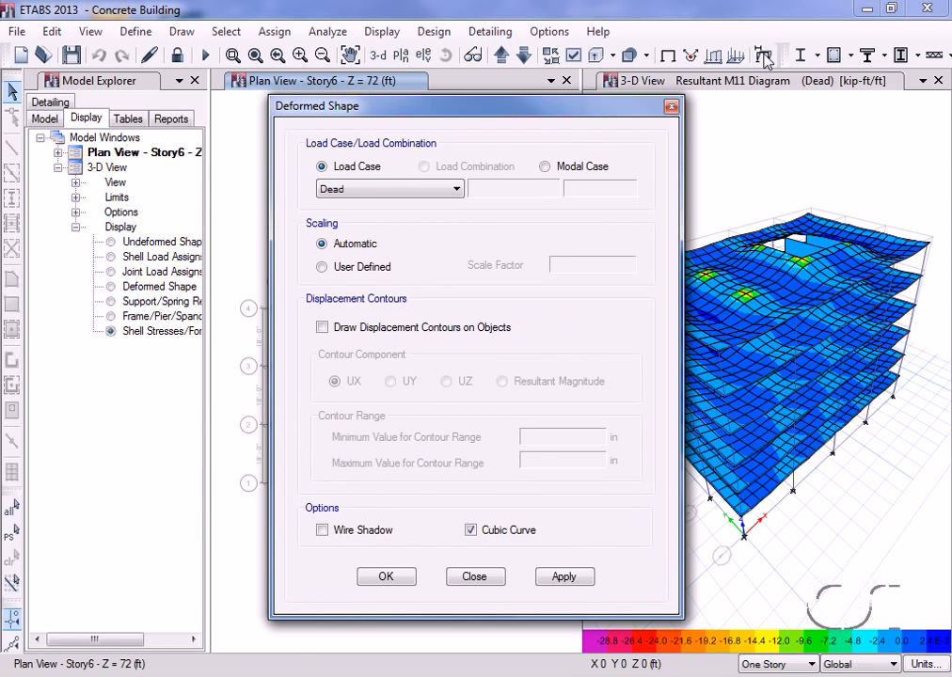
click(397, 189)
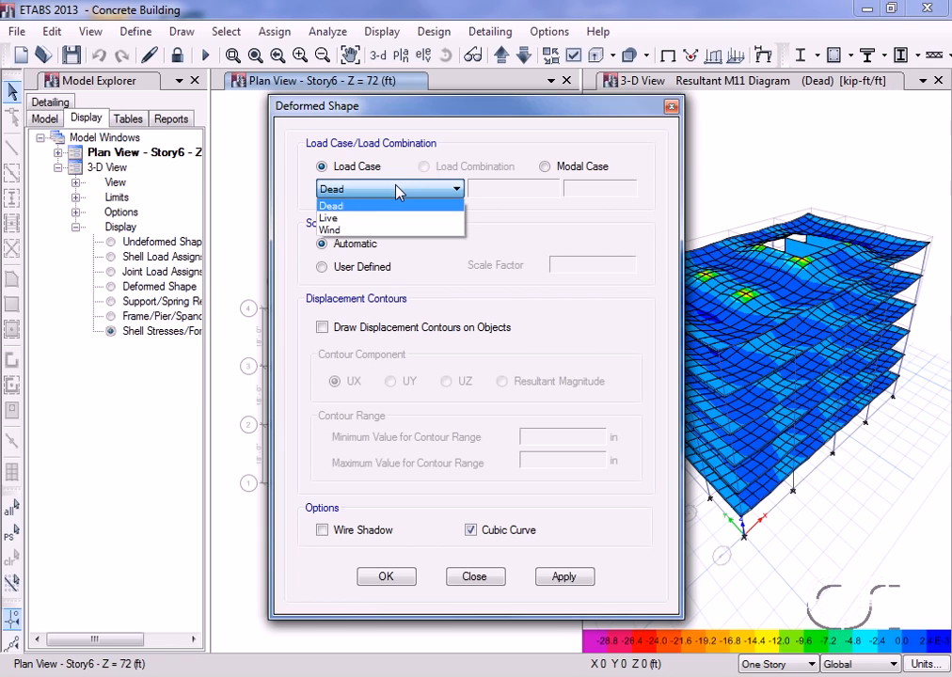
click(348, 230)
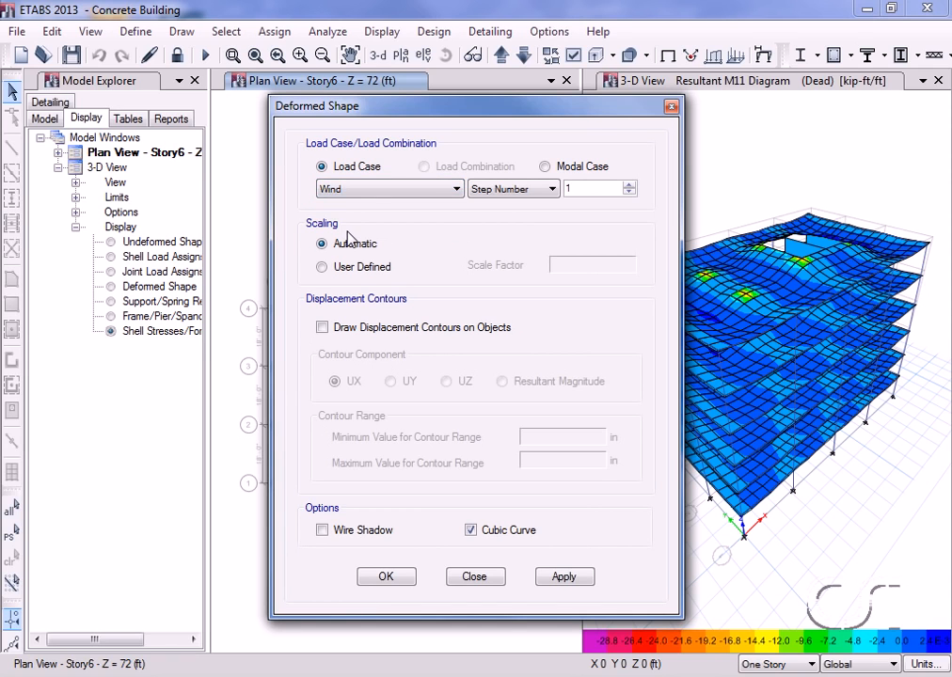
click(382, 580)
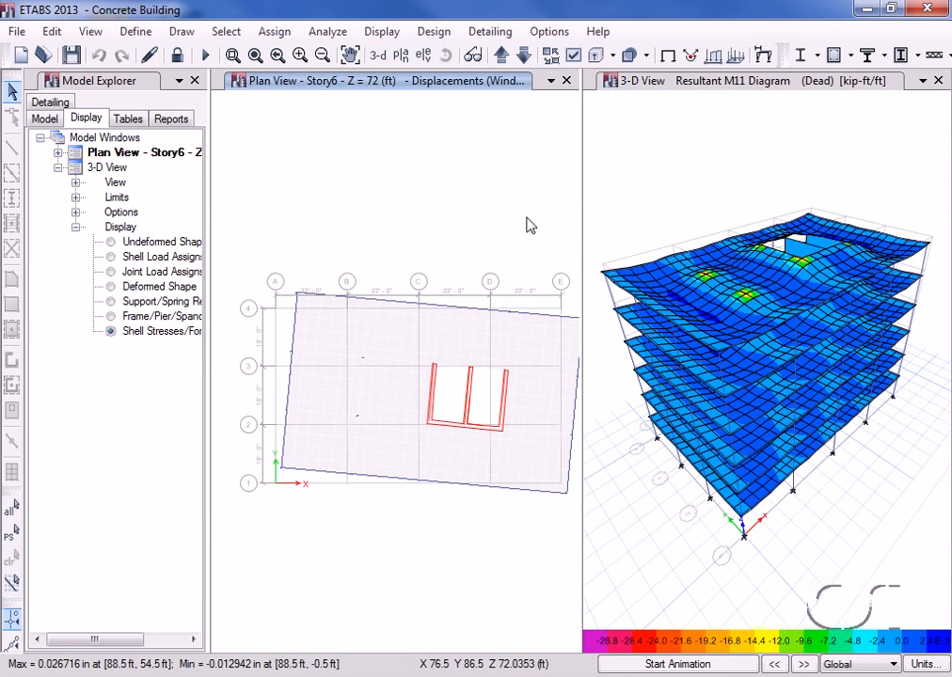
Step: Step through the successive Wind displacement steps in the Story6 plan view, and restore the undeformed shape
click(804, 665)
click(804, 665)
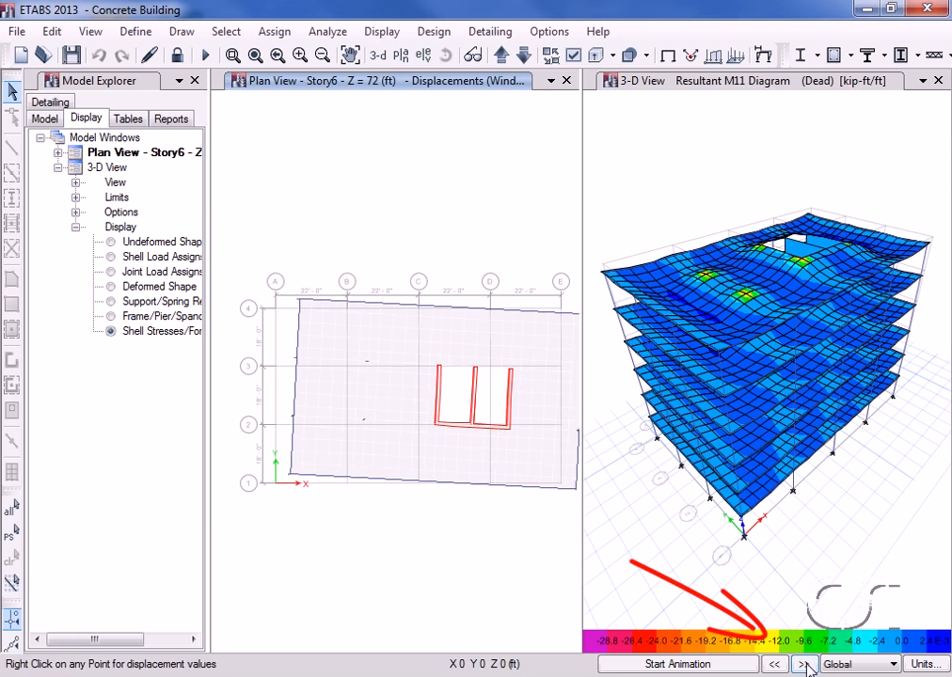
click(804, 665)
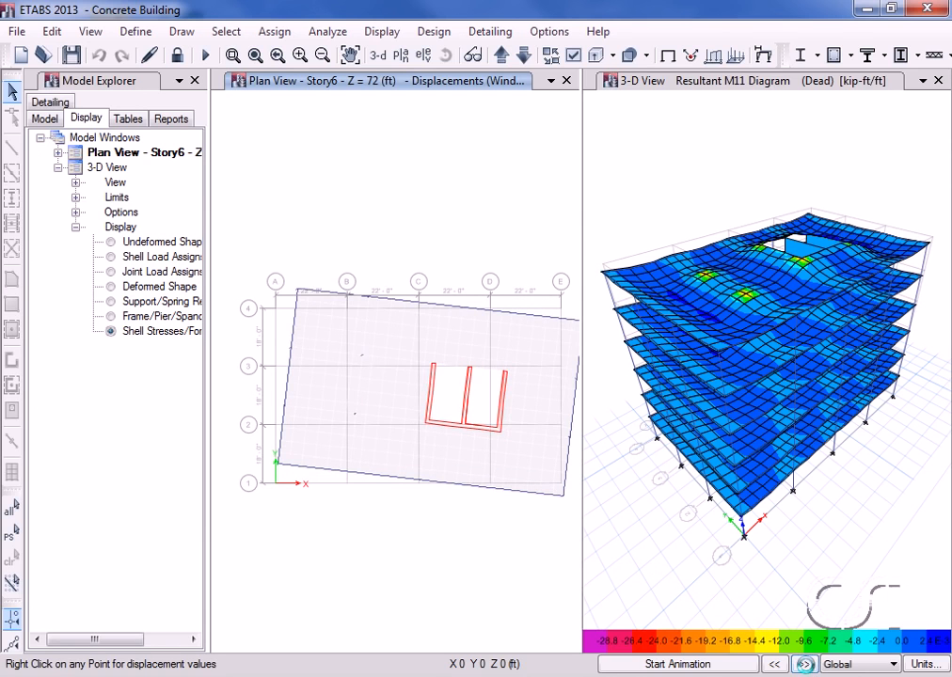
click(804, 664)
click(804, 665)
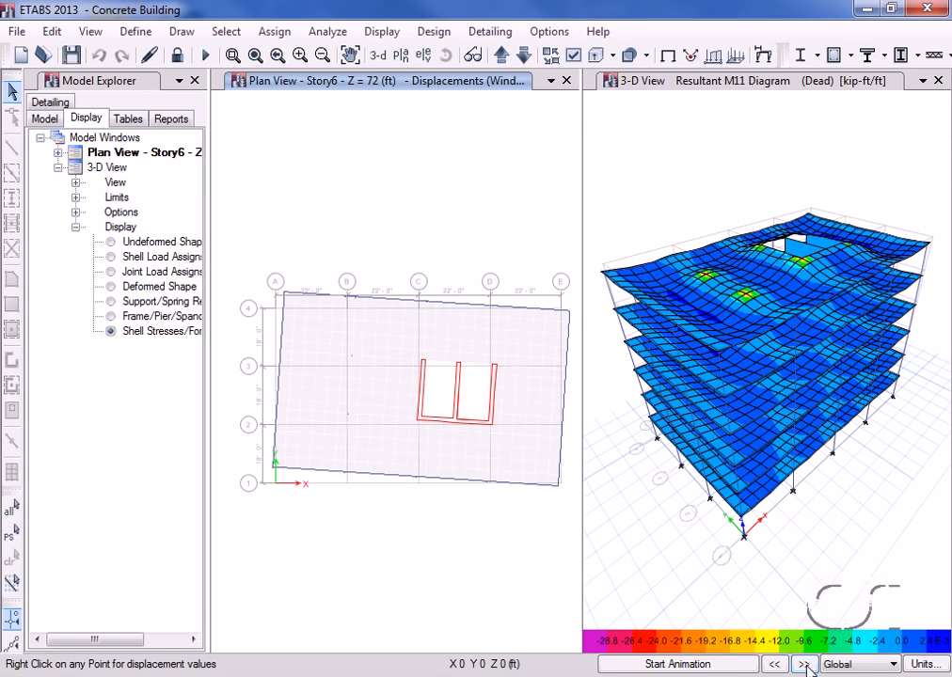
click(804, 665)
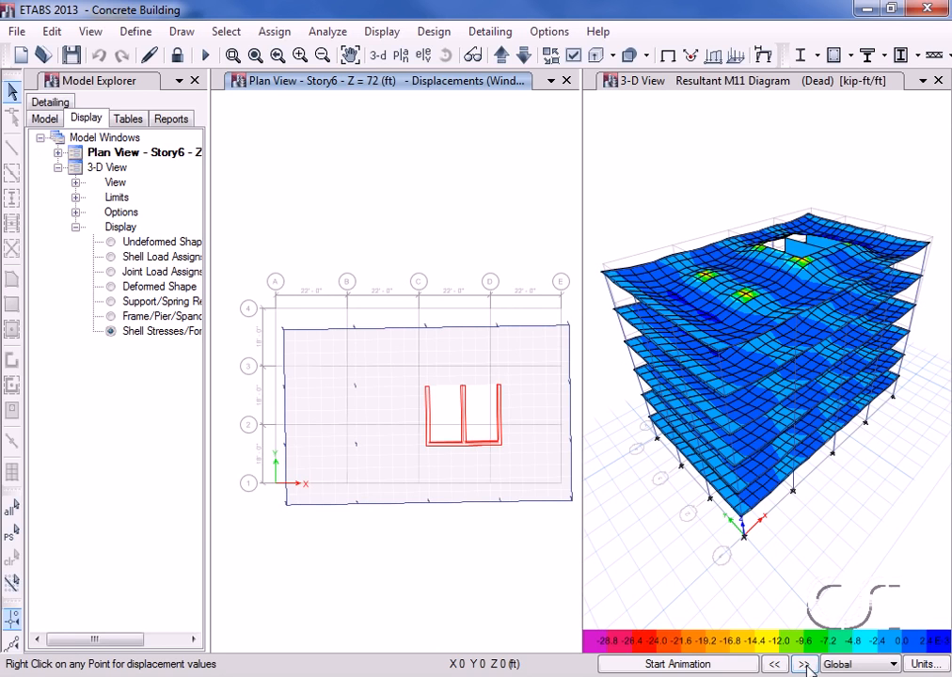
click(668, 57)
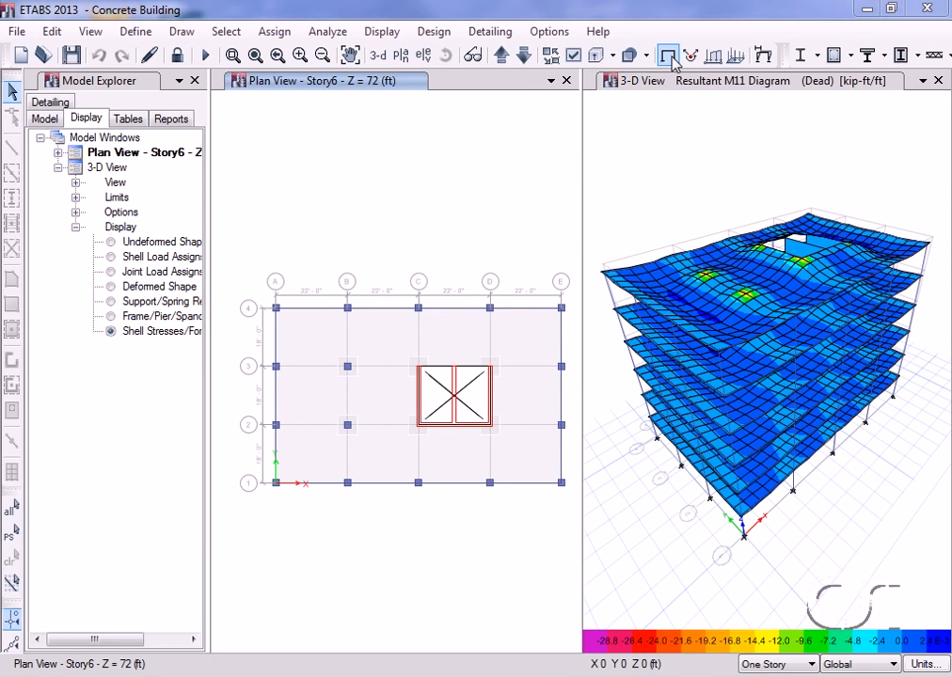
Step: Inspect the design procedure of the Story6 edge beam on grid A between grids 2 and 3, and close its information
right_click(279, 402)
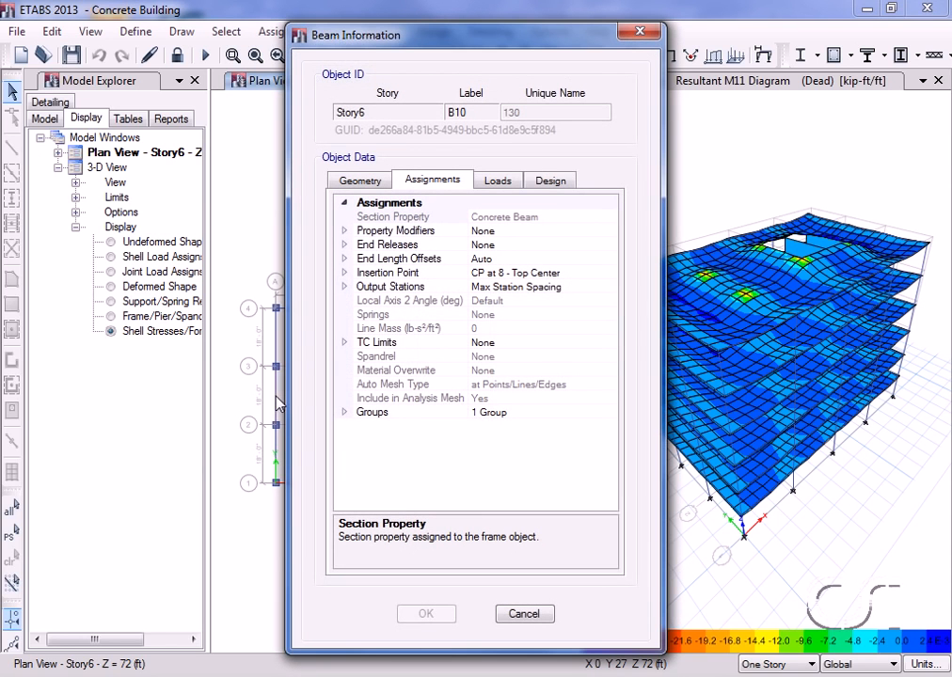
click(558, 184)
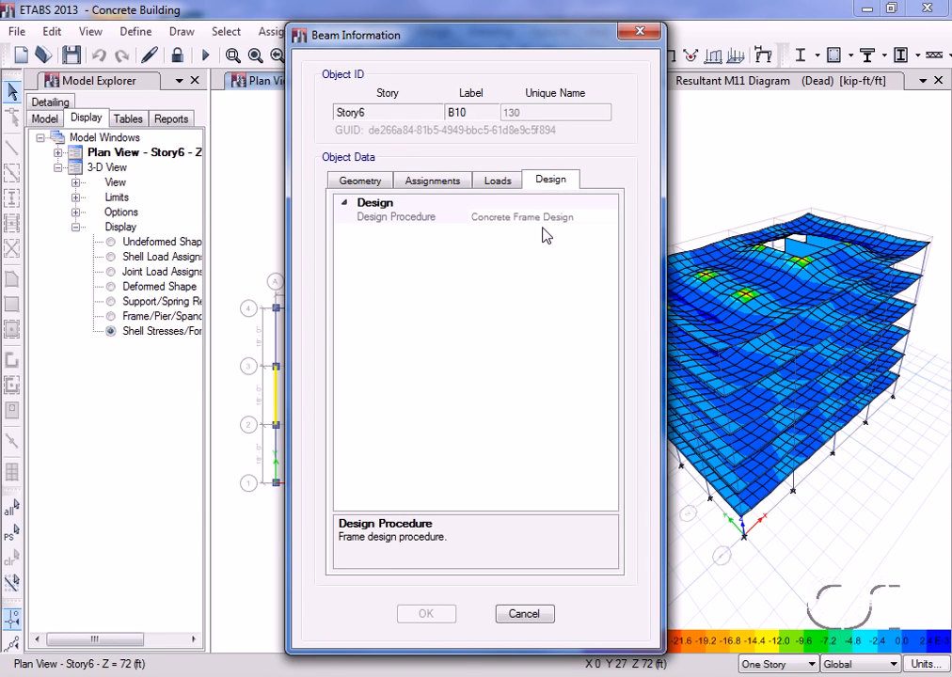
click(523, 615)
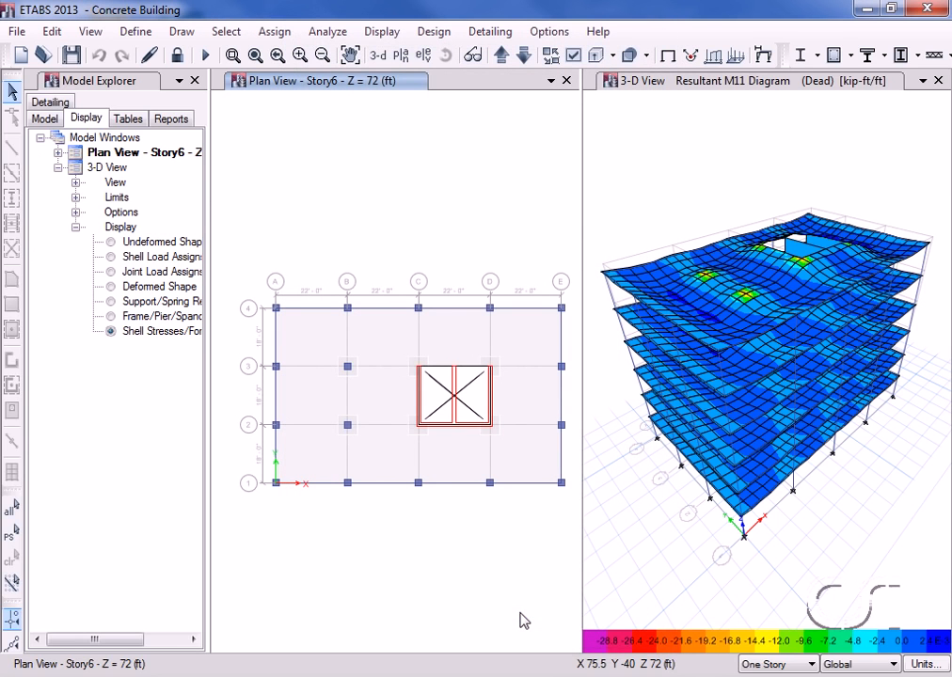
Step: Review and accept the concrete frame design preferences for ACI 318-11, and run the concrete frame design
click(434, 33)
mouse_move(463, 77)
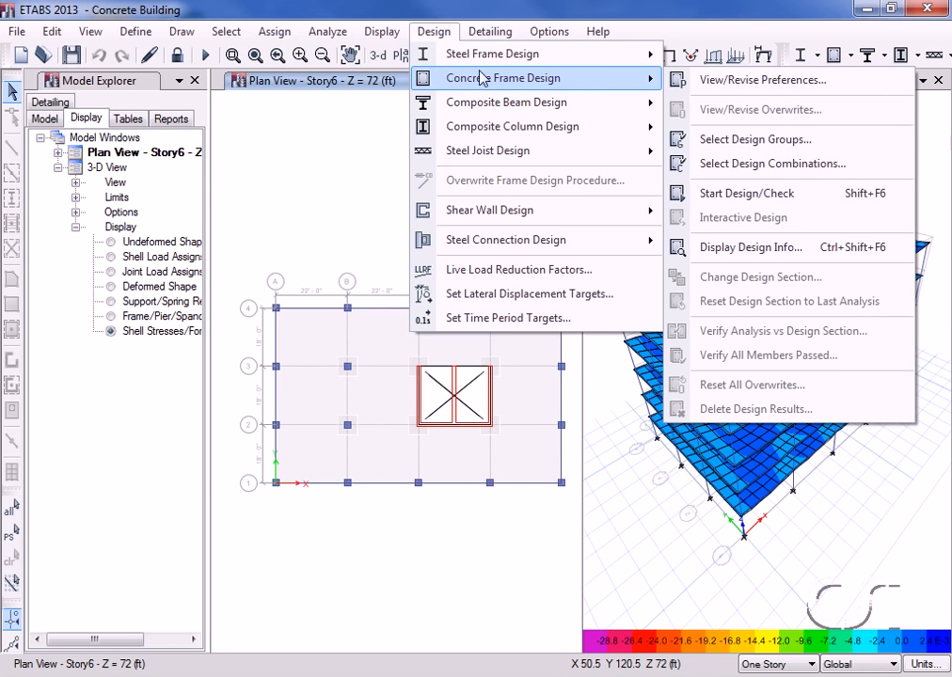
click(746, 82)
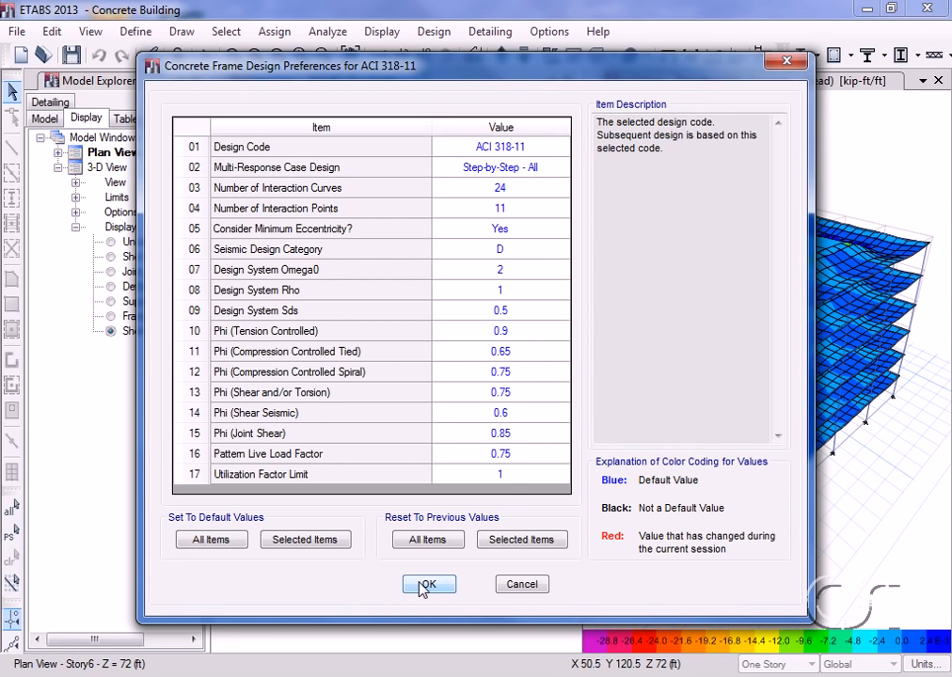
click(451, 592)
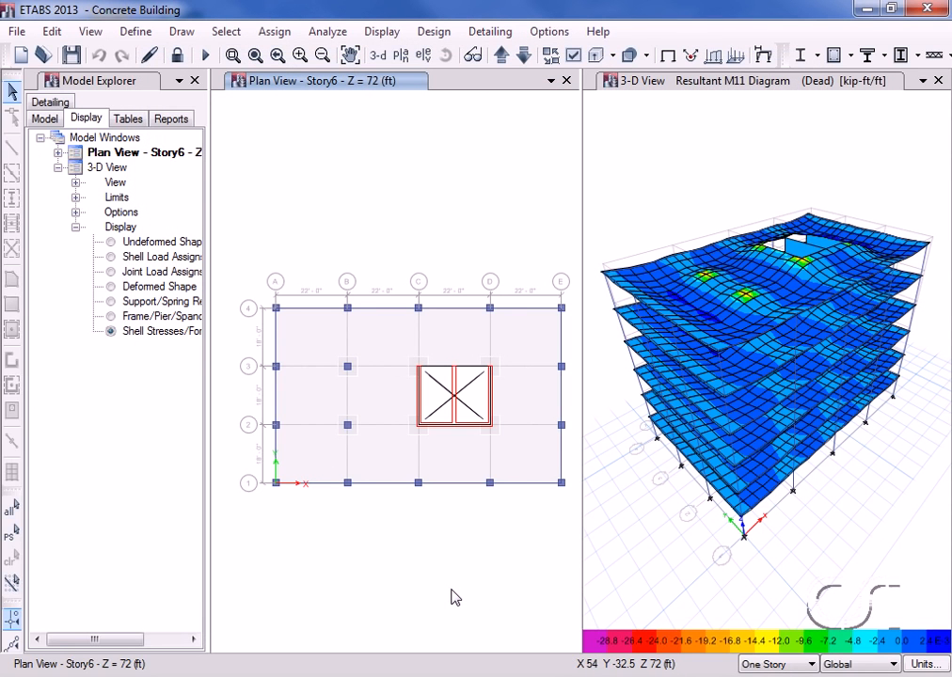
click(829, 59)
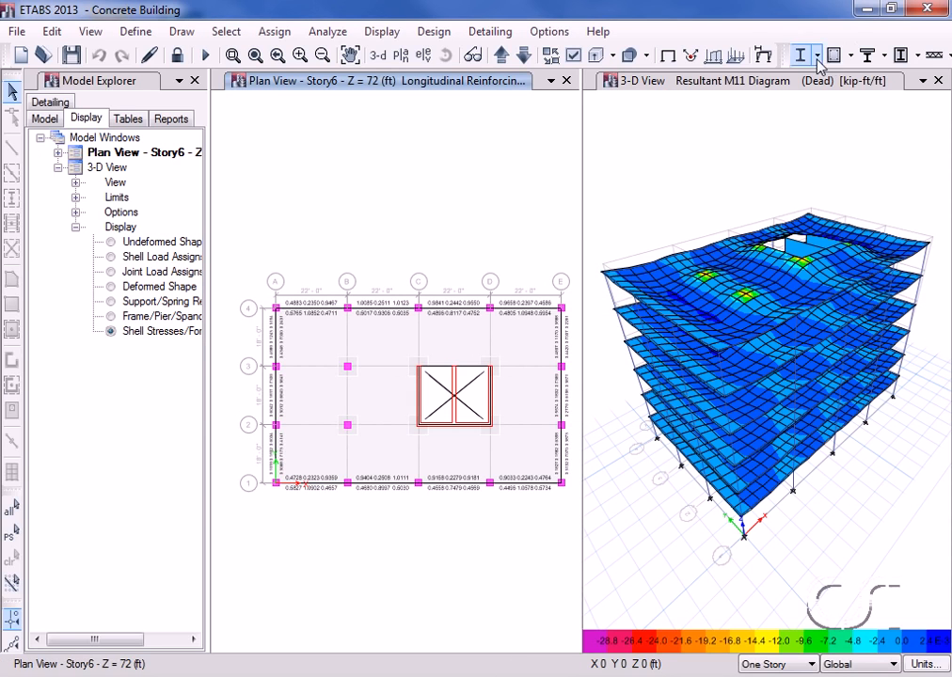
Step: Move the plan view down story by story to Story1 to review the longitudinal reinforcing on each level
click(523, 56)
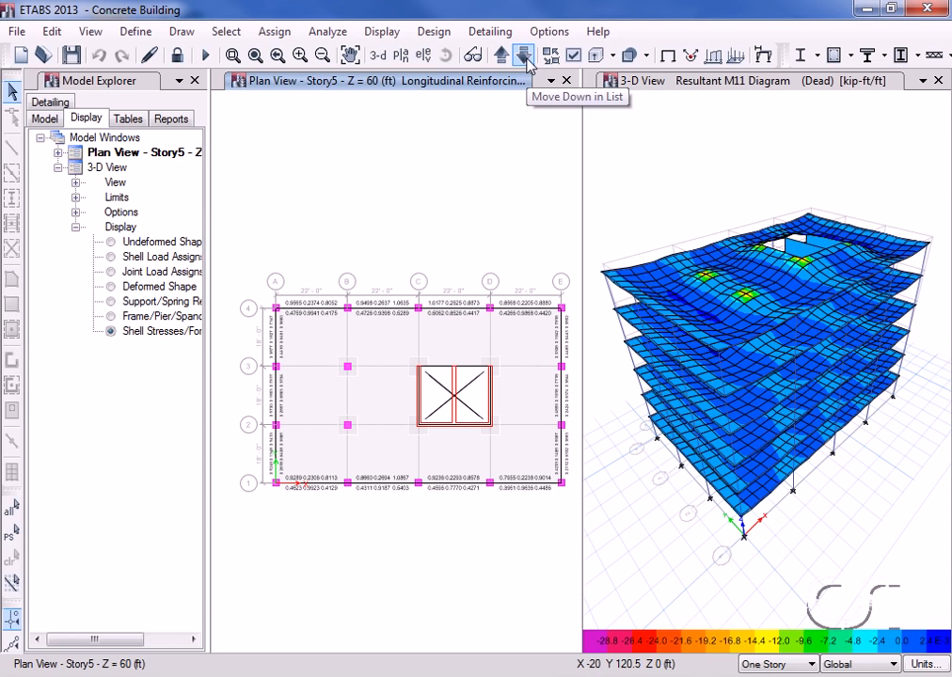
click(524, 57)
click(524, 56)
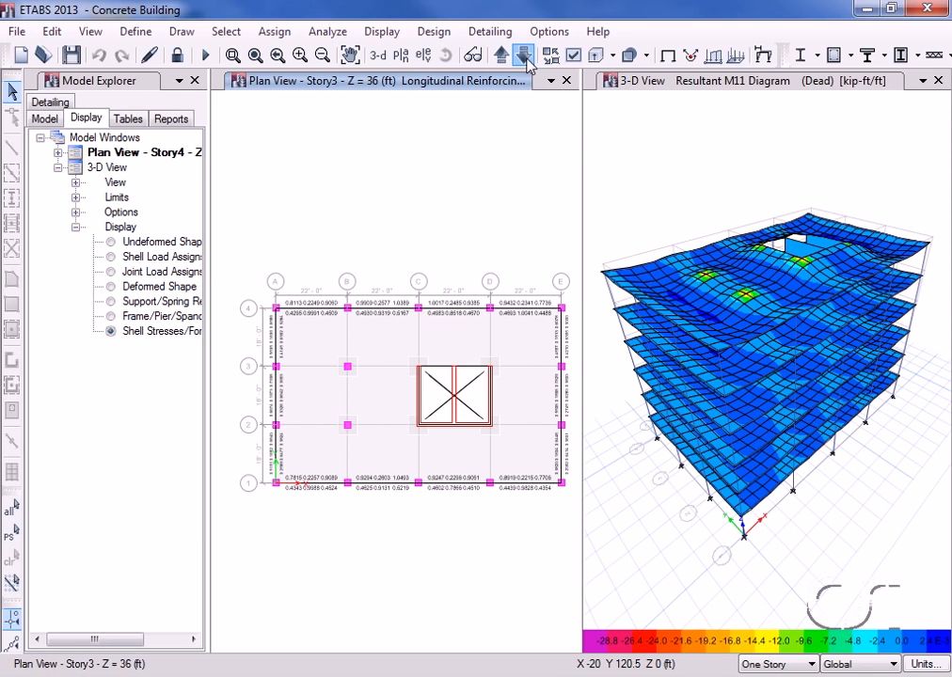
click(524, 57)
click(524, 56)
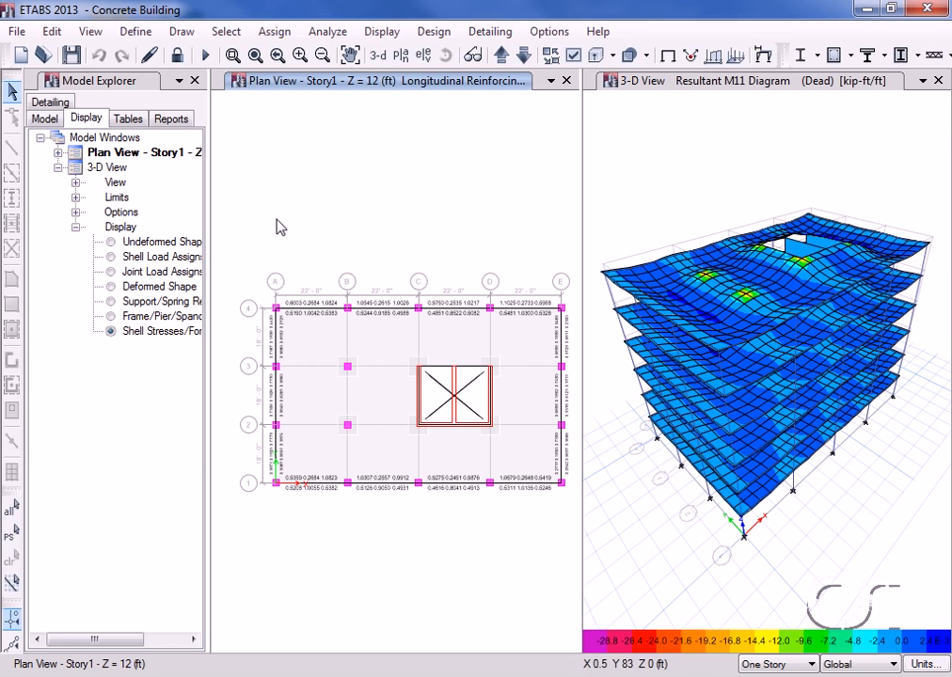
Step: Examine the envelope design details of the Story1 beam on grid A between grids 3 and 4, and close the design information
mouse_move(279, 334)
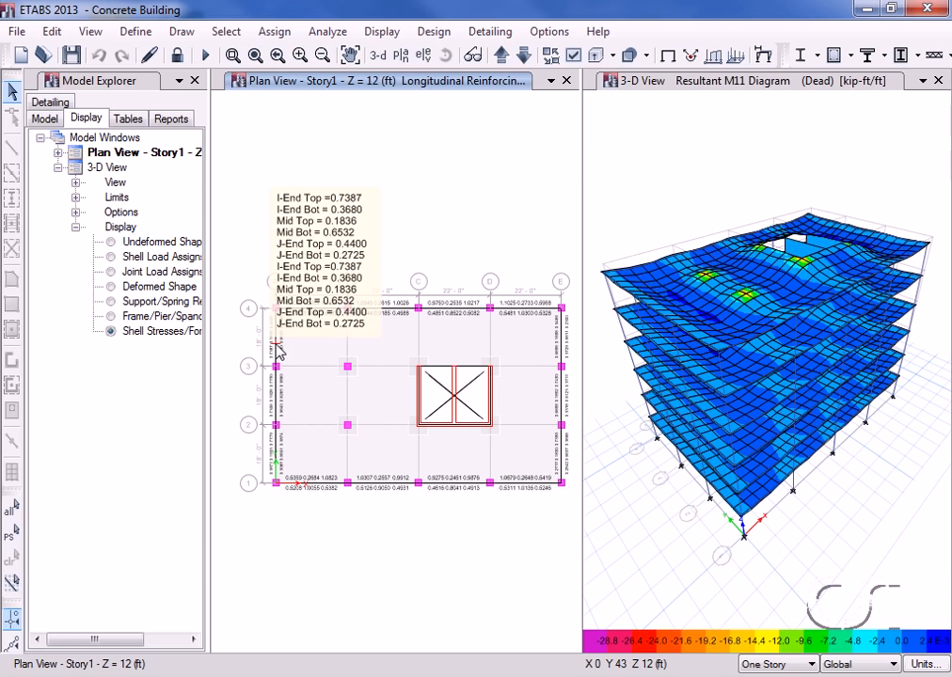
right_click(278, 349)
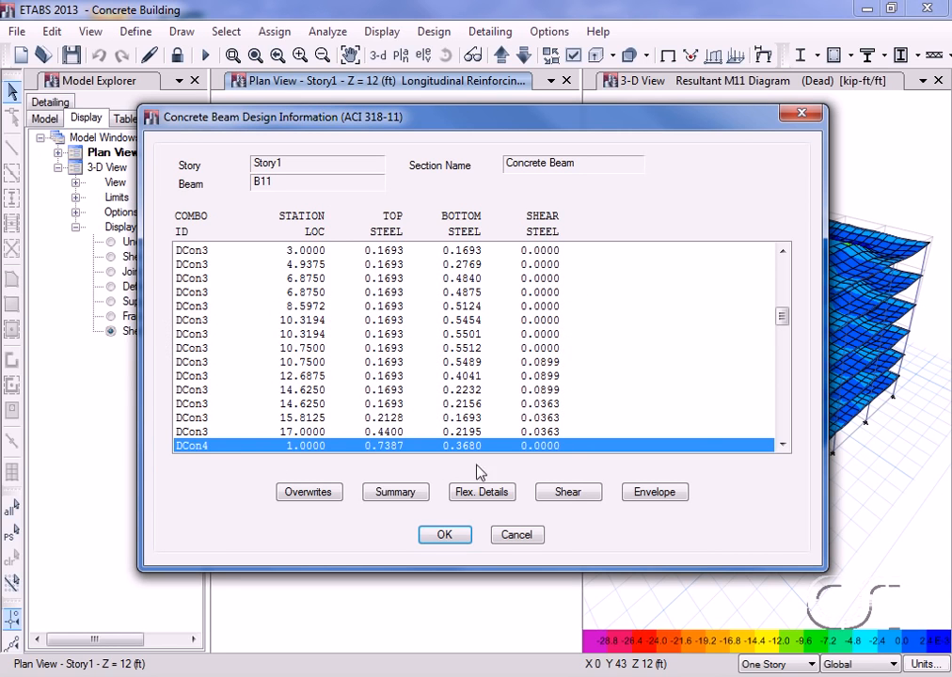
click(672, 499)
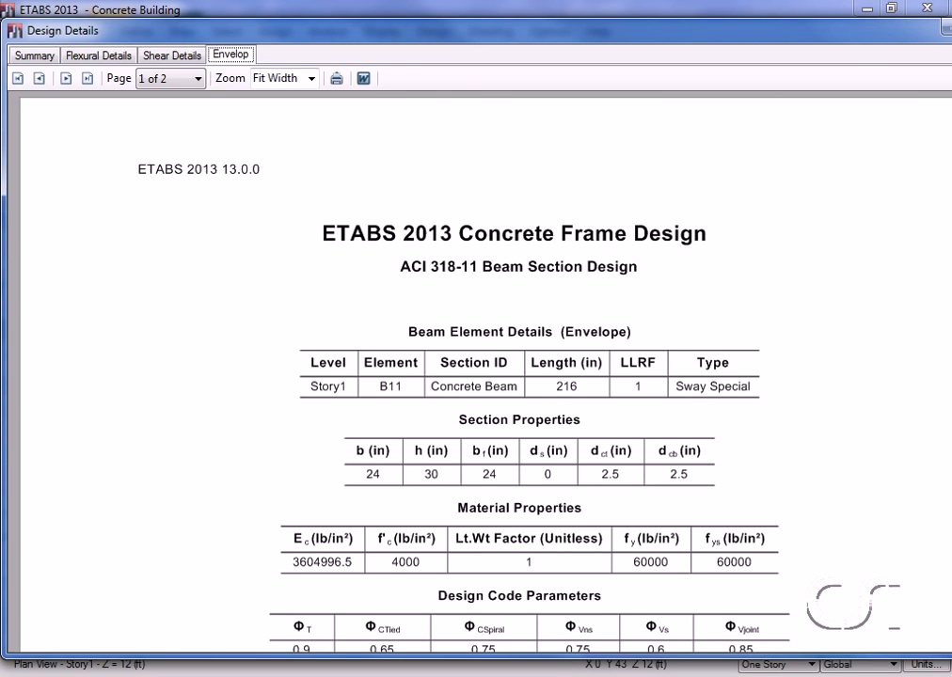
click(950, 29)
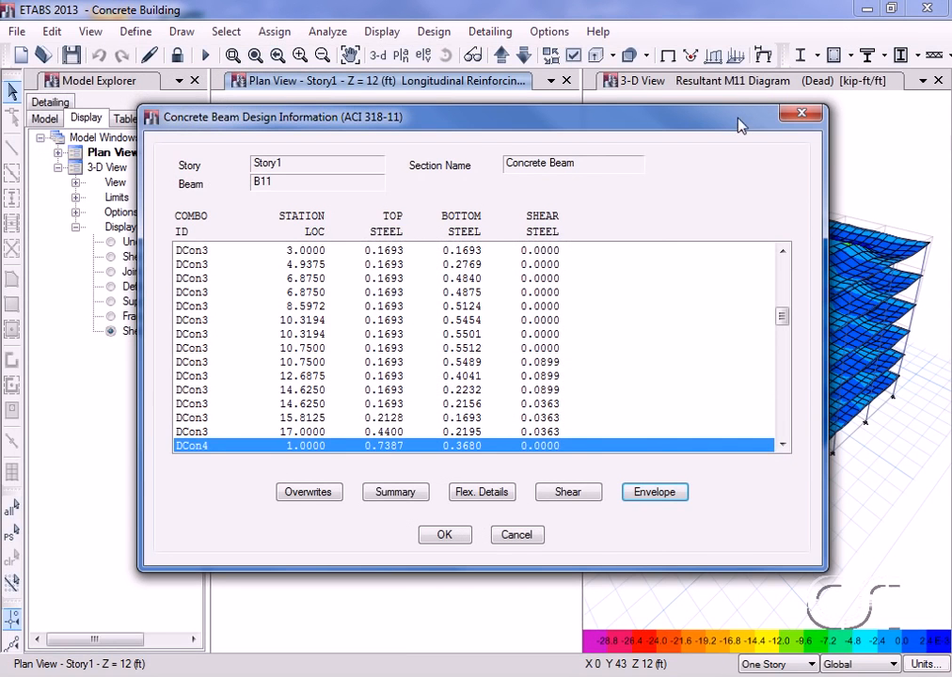
click(516, 535)
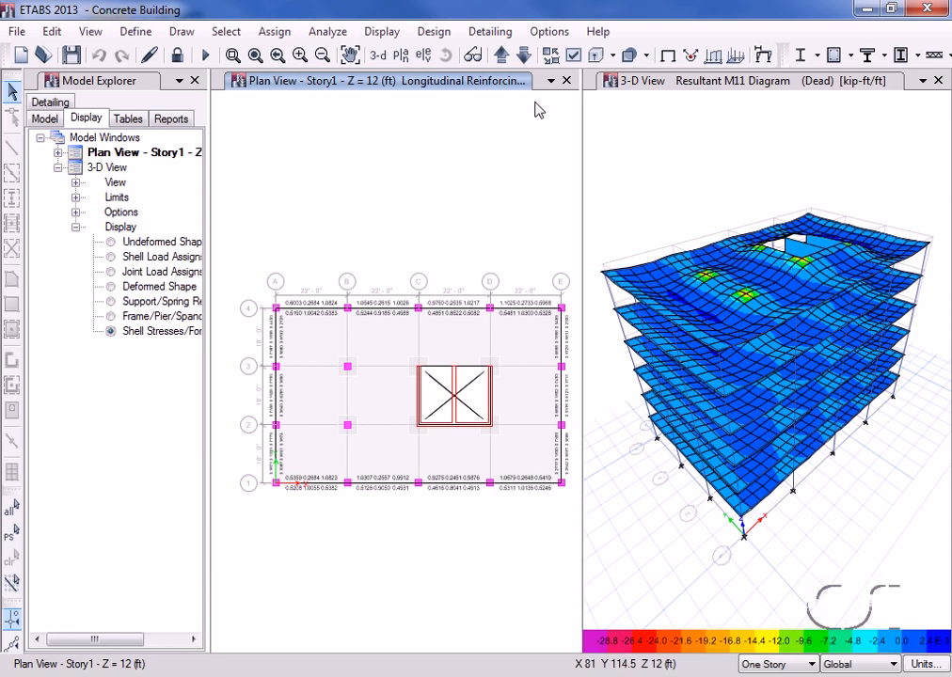
Step: Verify whether all concrete frame members passed the design check, and dismiss the message
click(434, 32)
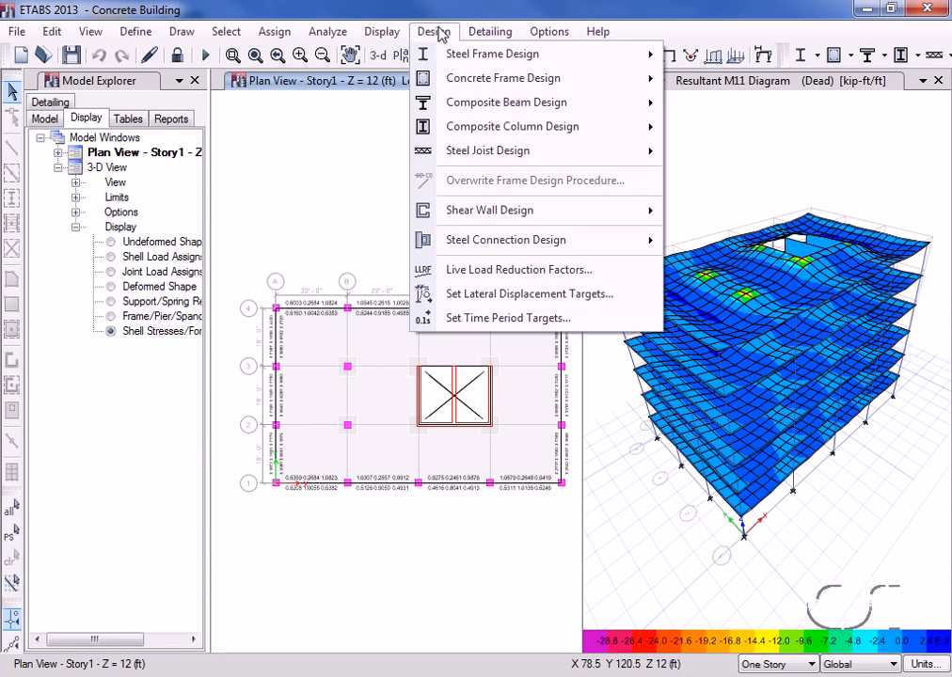
mouse_move(526, 80)
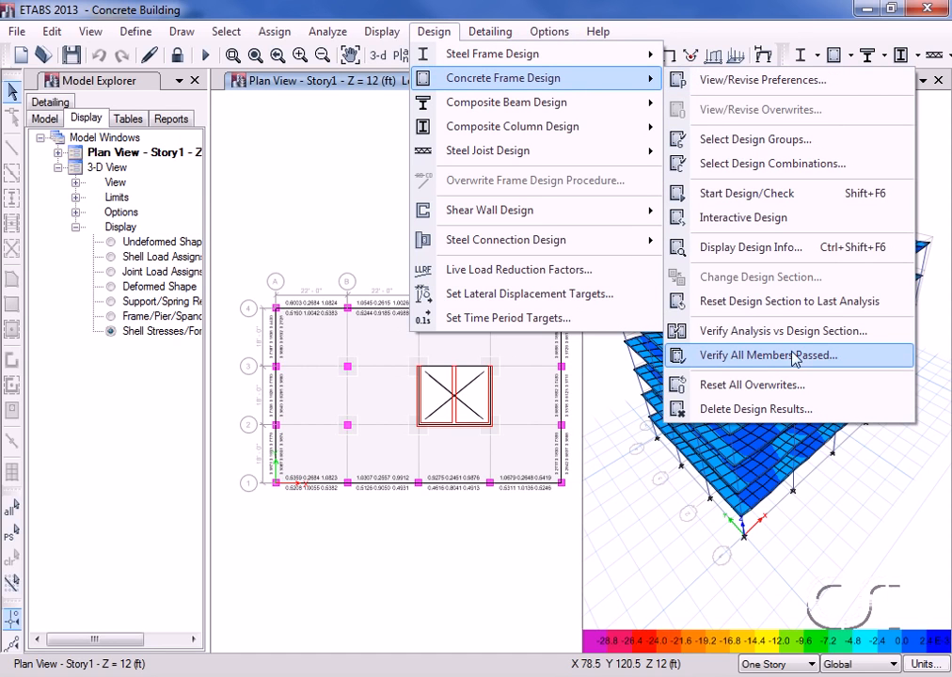
click(744, 358)
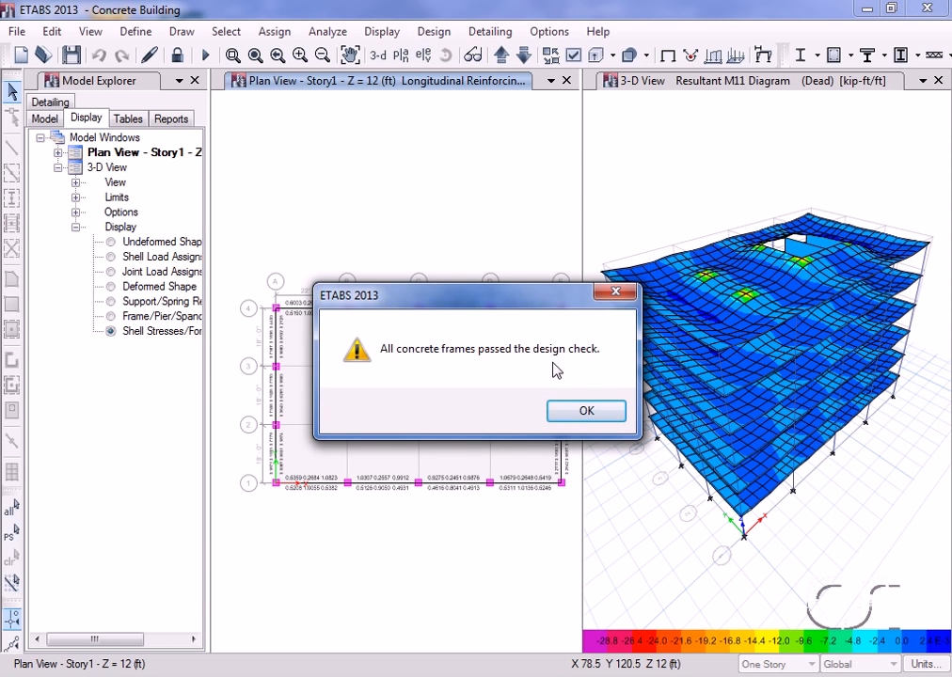
click(576, 411)
Step: Clear the display of assigns in the Story1 plan view, and show the undeformed shape in the 3-D view
click(285, 35)
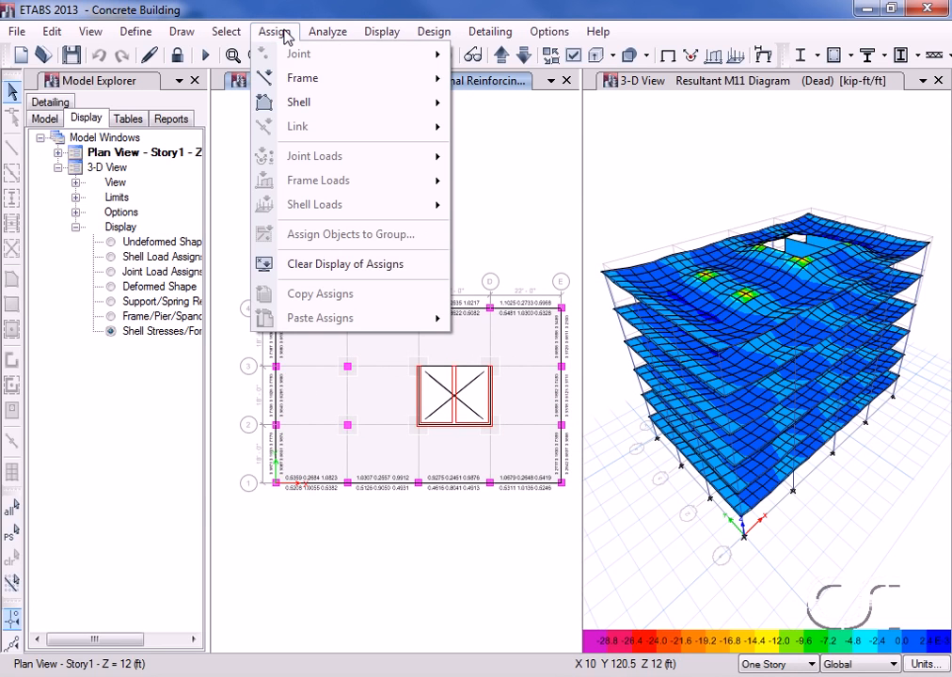
click(381, 268)
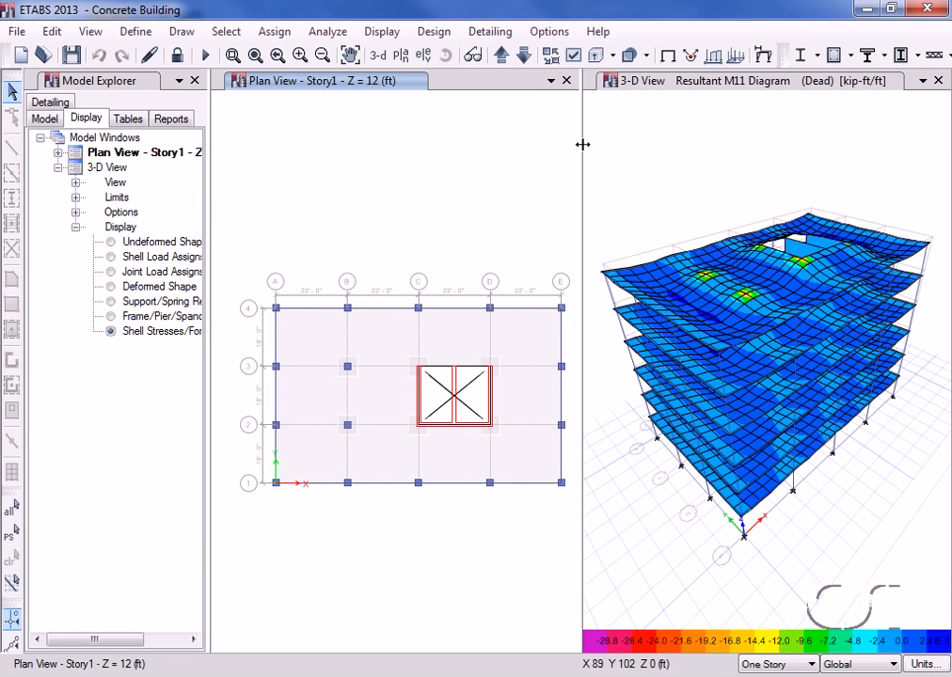
click(658, 85)
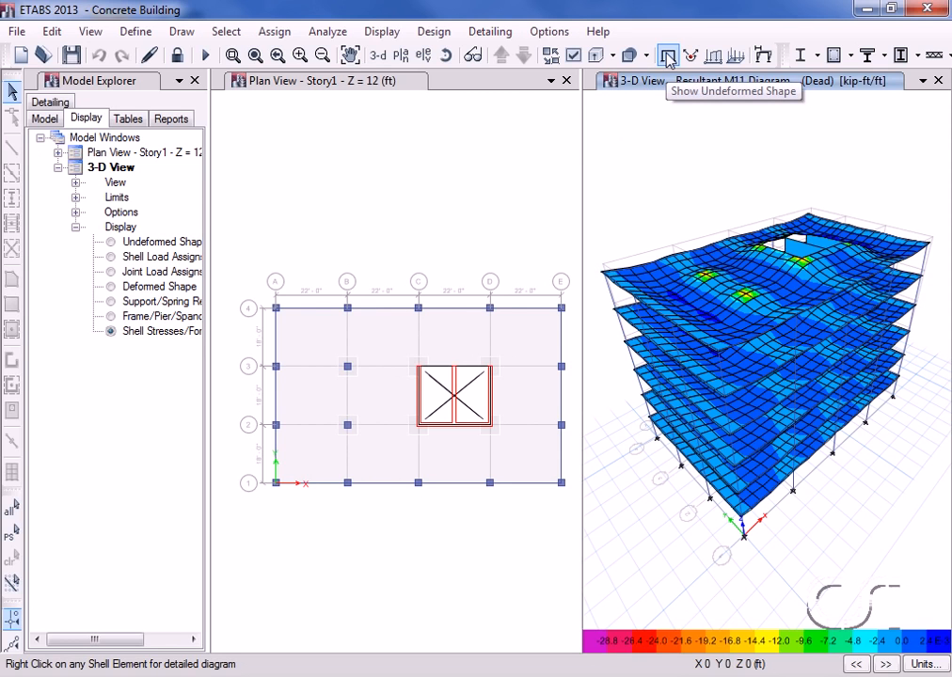
click(669, 59)
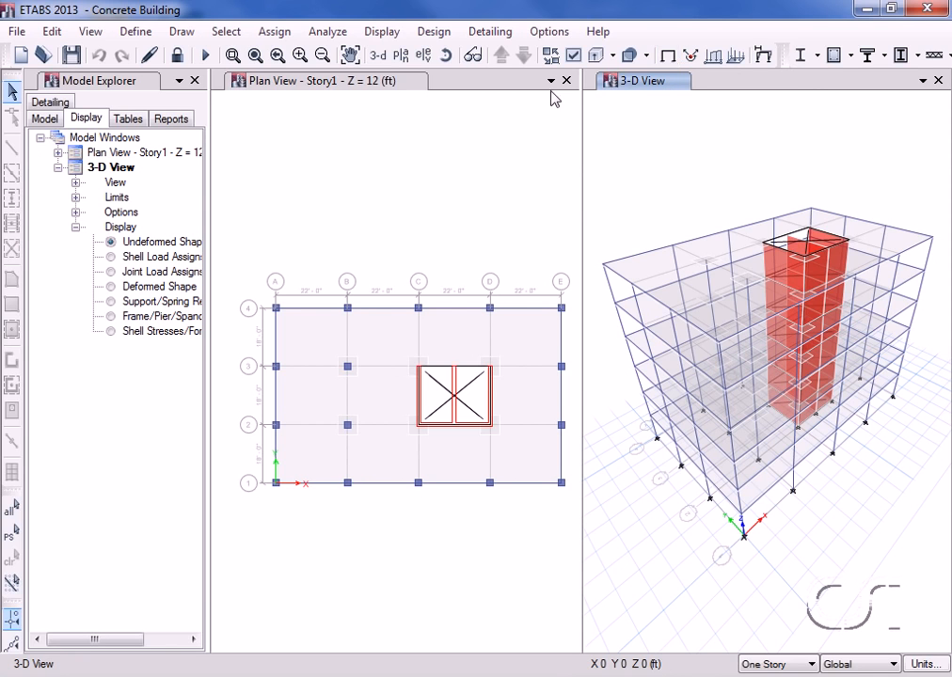
Step: Select all walls by object type and show only the selected objects in the Story1 plan view
click(390, 89)
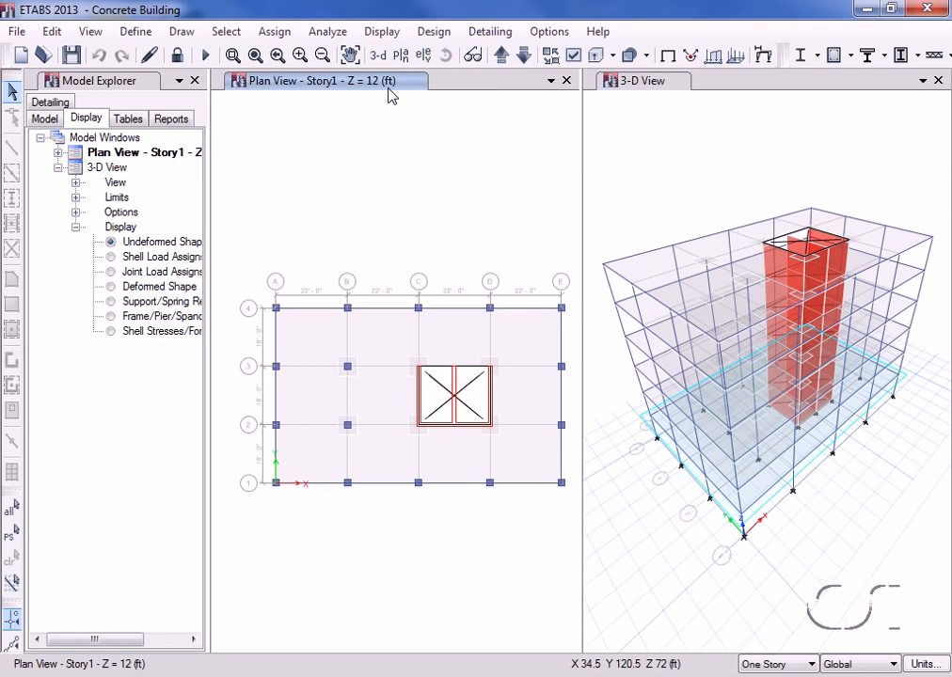
click(227, 32)
mouse_move(241, 55)
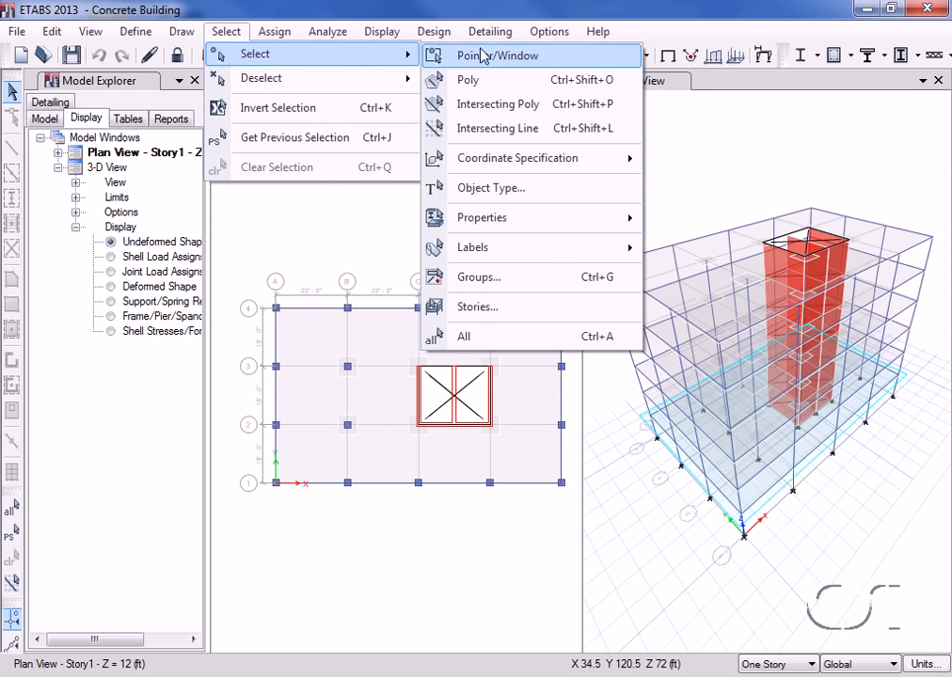
click(516, 192)
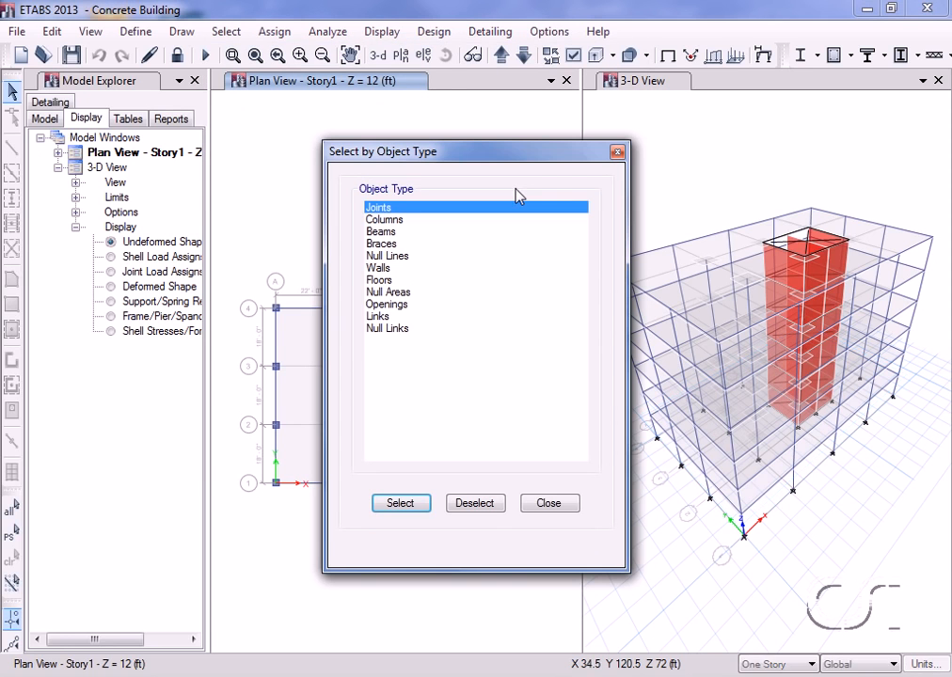
click(386, 268)
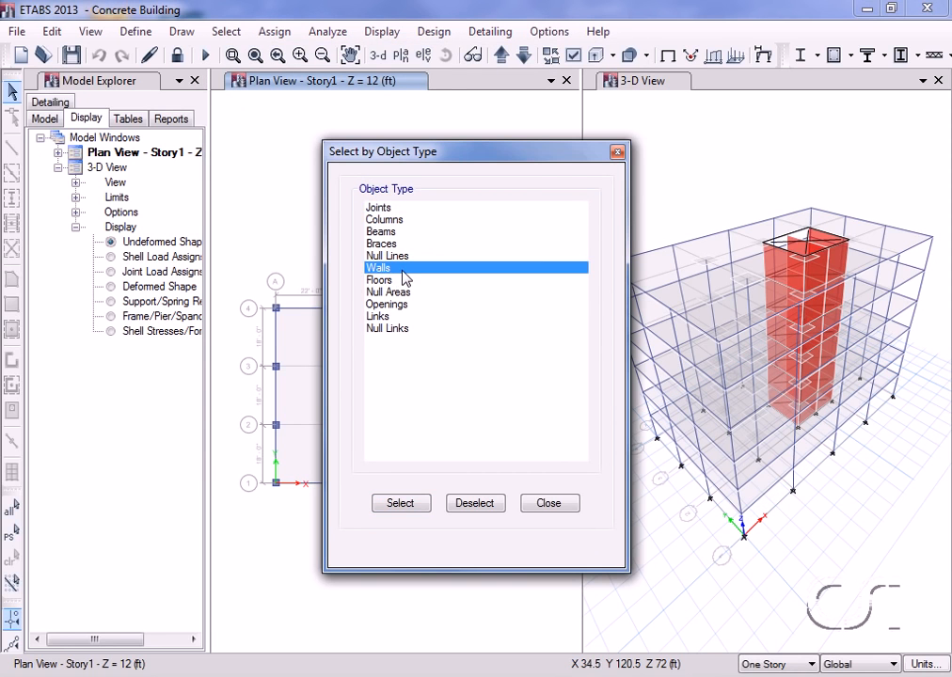
click(417, 511)
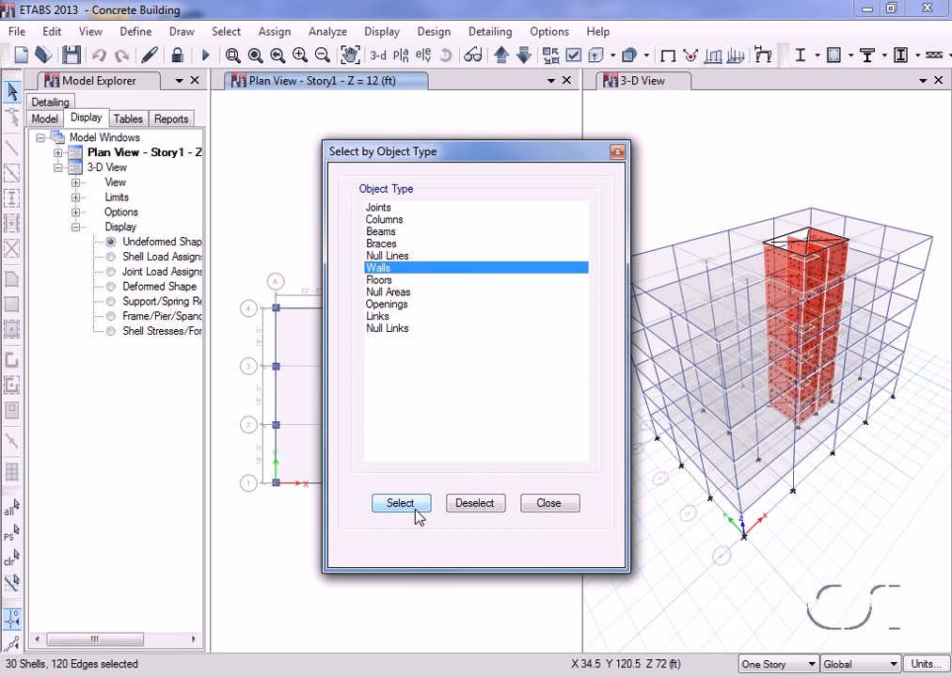
click(535, 509)
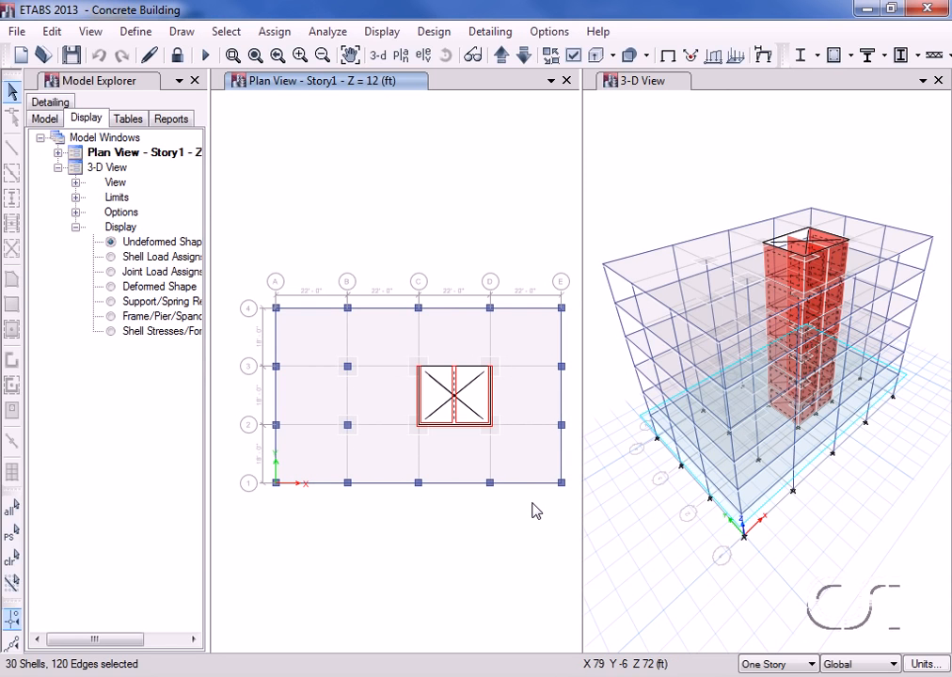
click(89, 32)
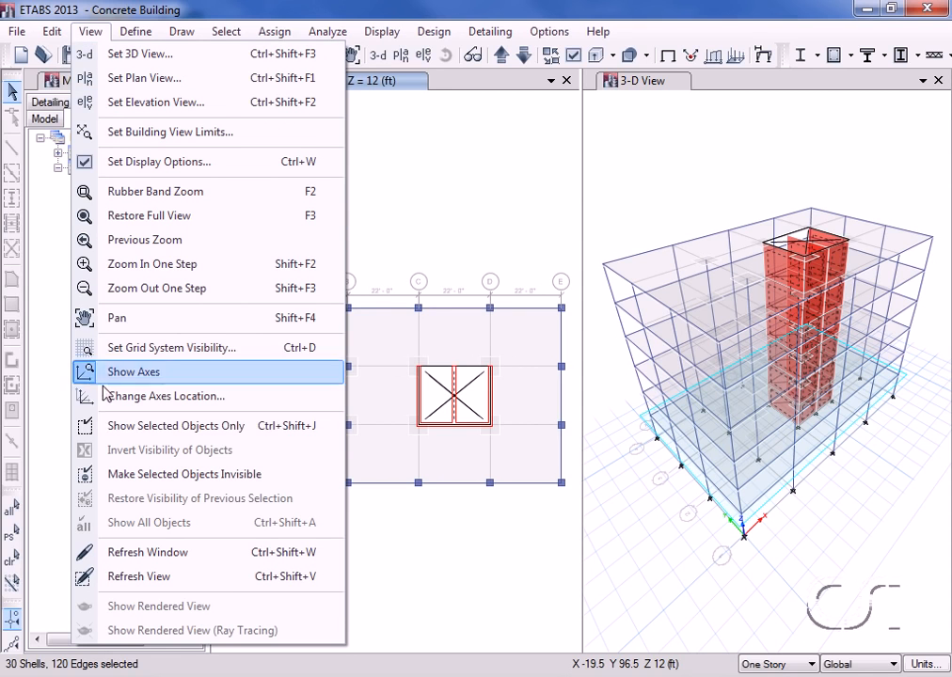
click(187, 428)
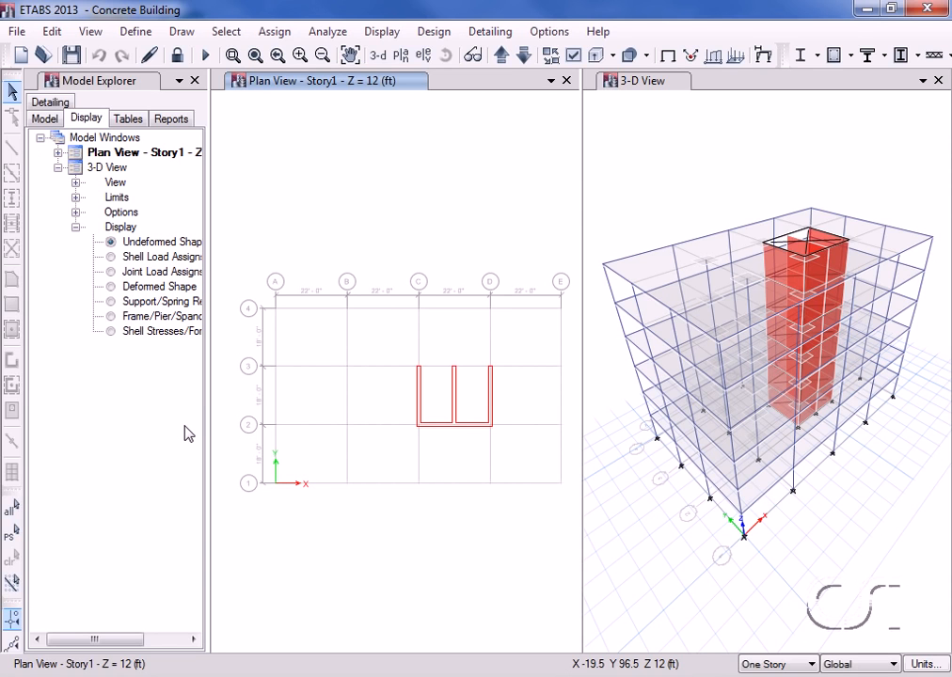
Step: Add the pier labels P3 and P4 to the wall pier definitions
click(138, 32)
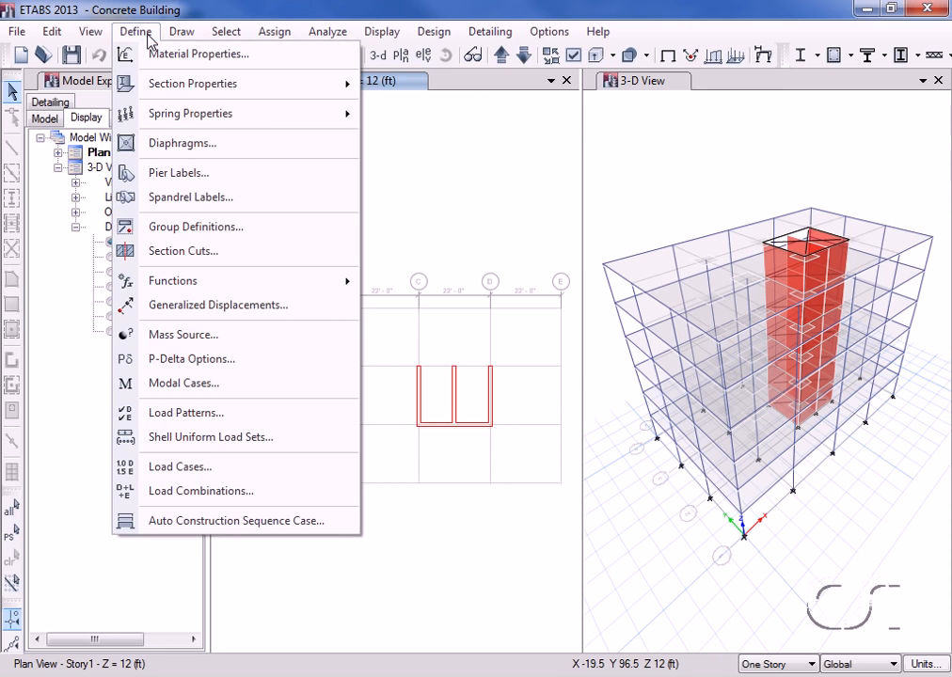
click(178, 173)
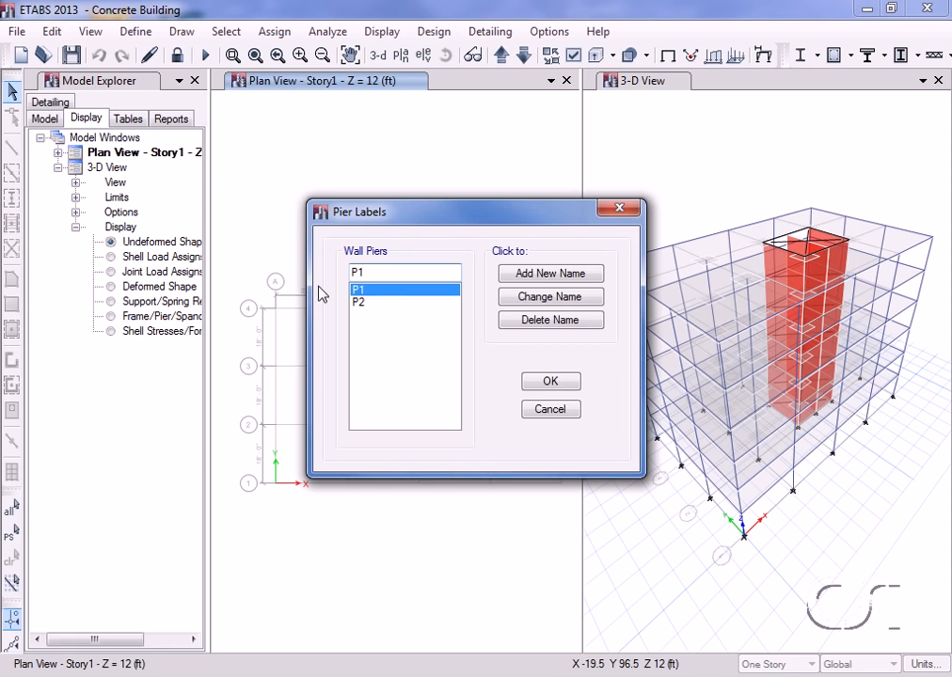
double_click(372, 267)
text(P3)
click(517, 275)
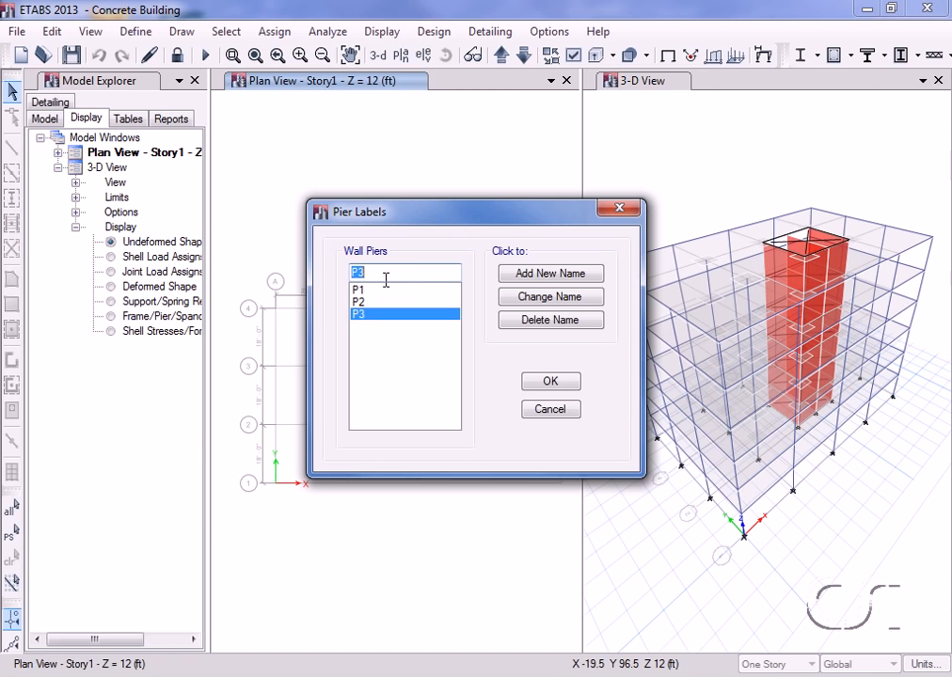
text(P4)
click(517, 275)
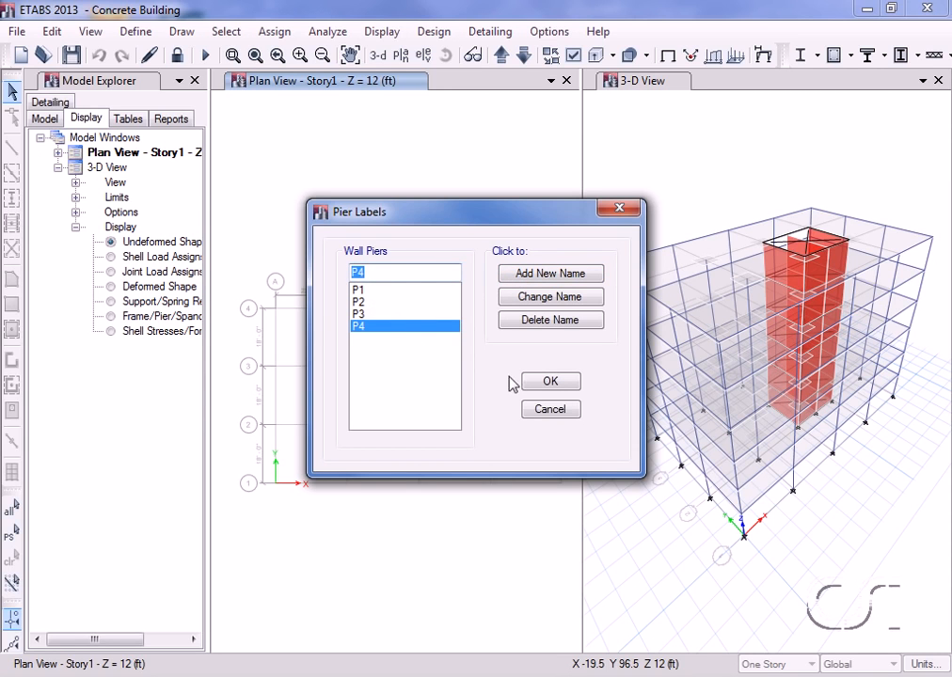
click(547, 383)
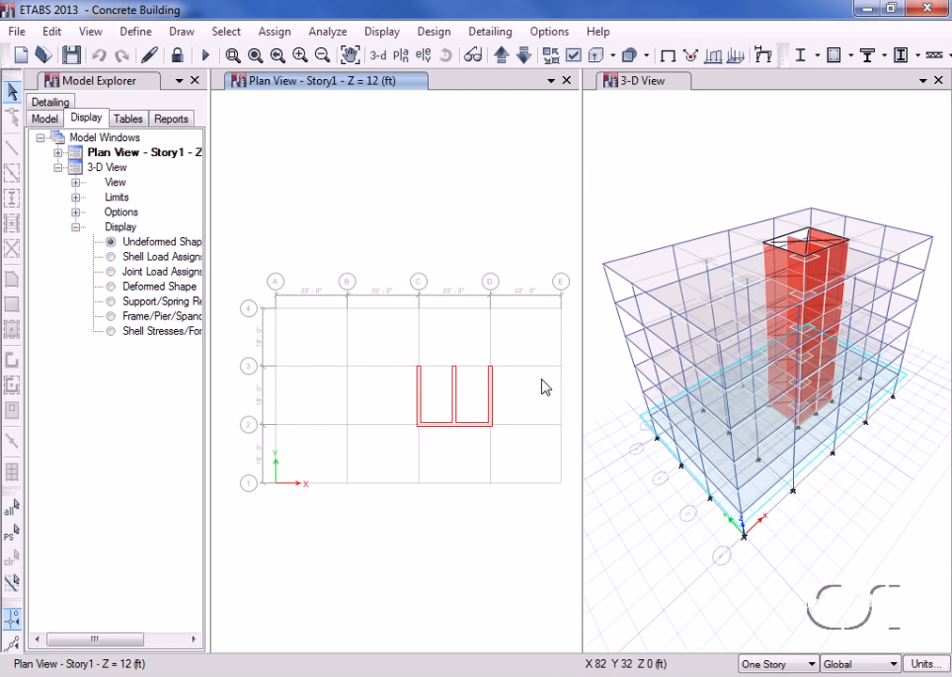
Step: Assign pier label P1 to the core wall on grid C, with selection applied to all stories
click(773, 665)
click(762, 644)
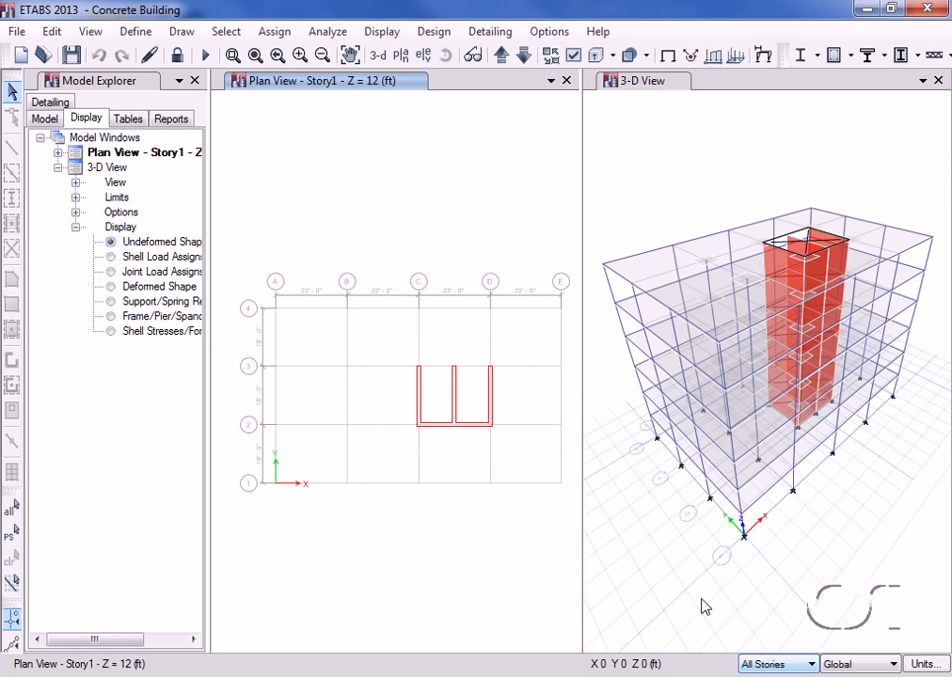
click(420, 402)
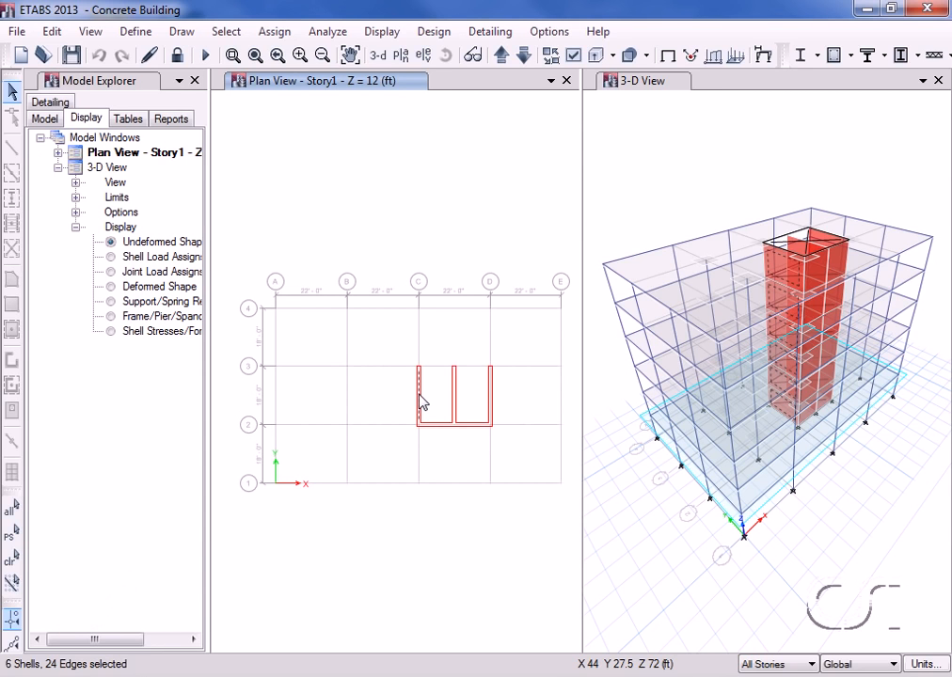
click(272, 32)
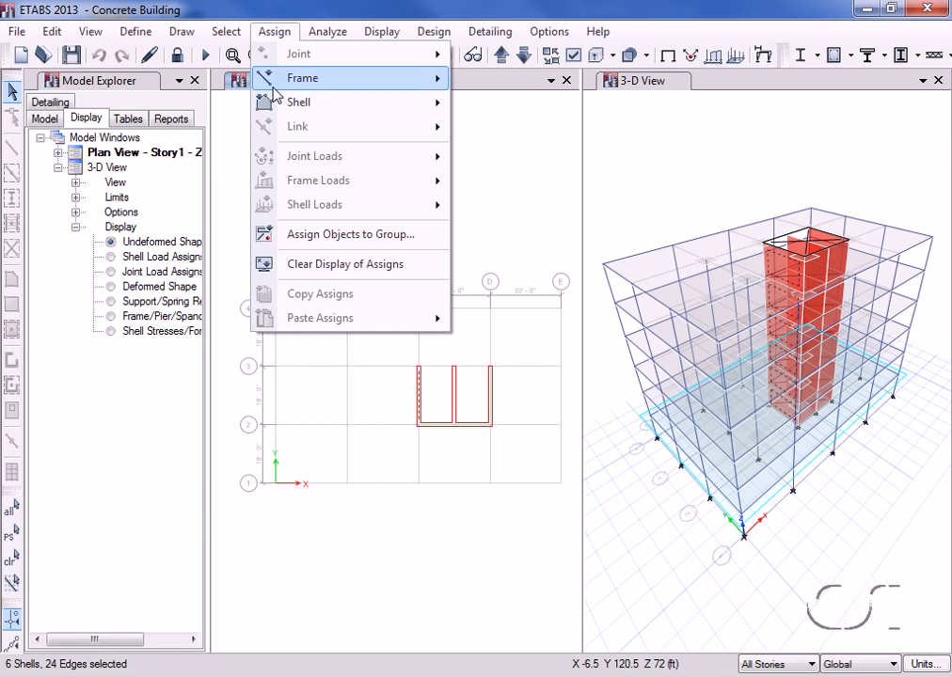
mouse_move(299, 100)
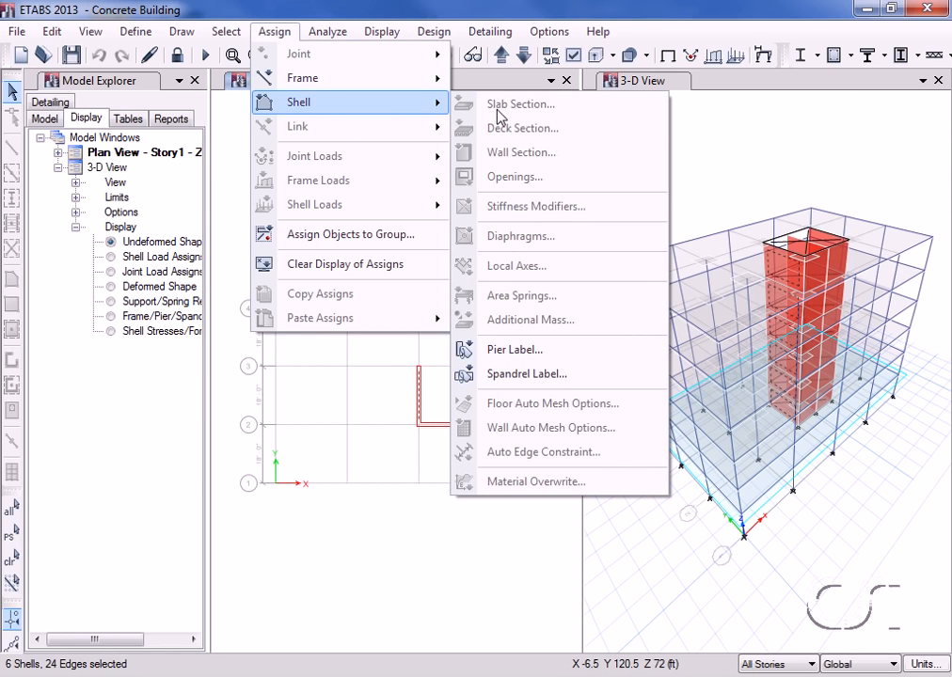
click(505, 353)
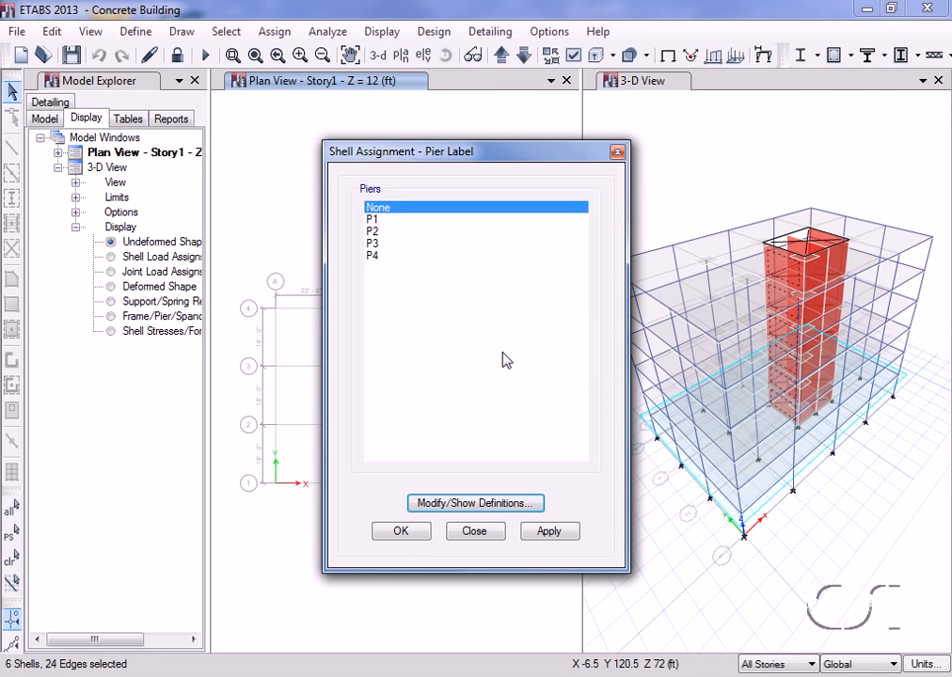
drag(552, 153, 771, 126)
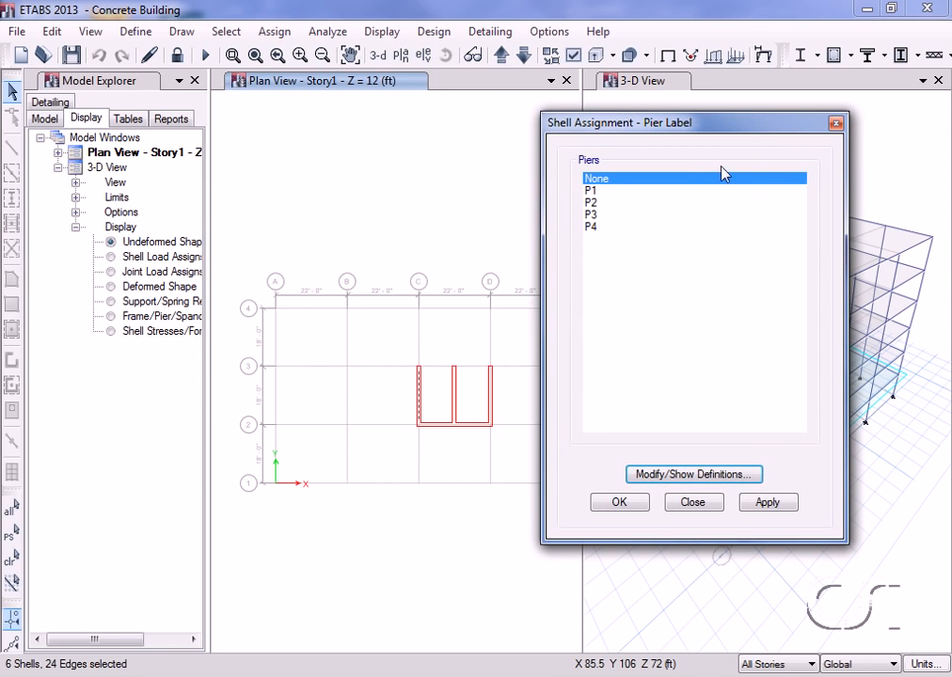
click(598, 191)
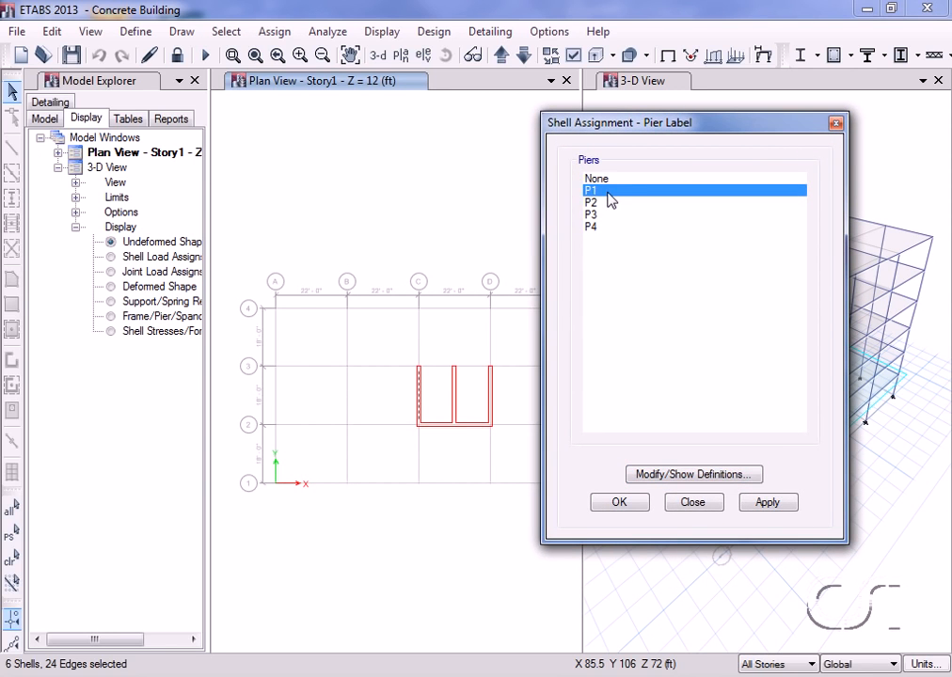
click(790, 508)
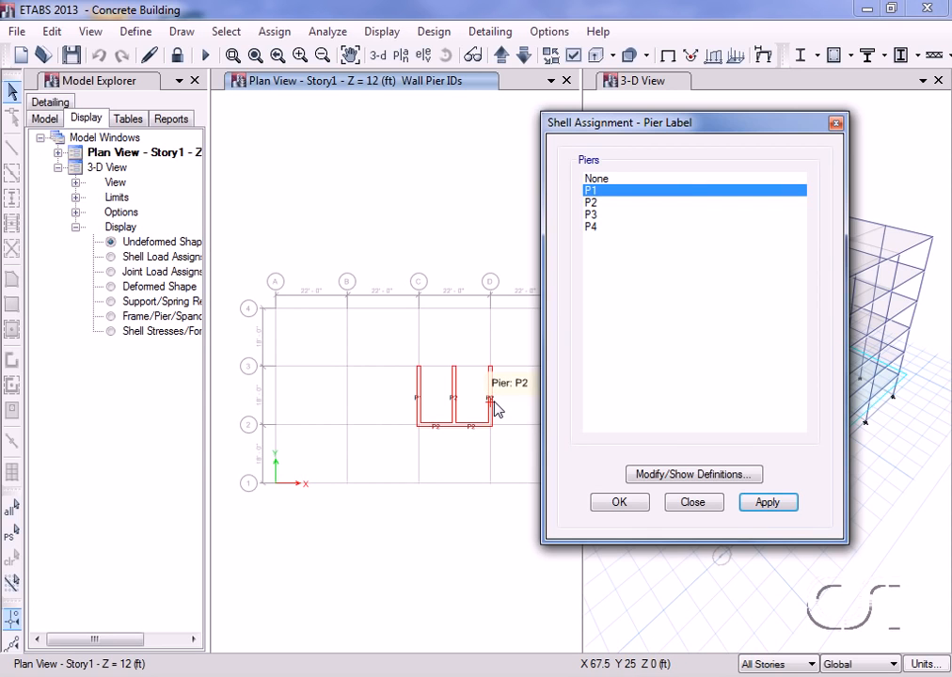
Step: Assign pier label P3 to the core wall on grid D across all stories
click(493, 403)
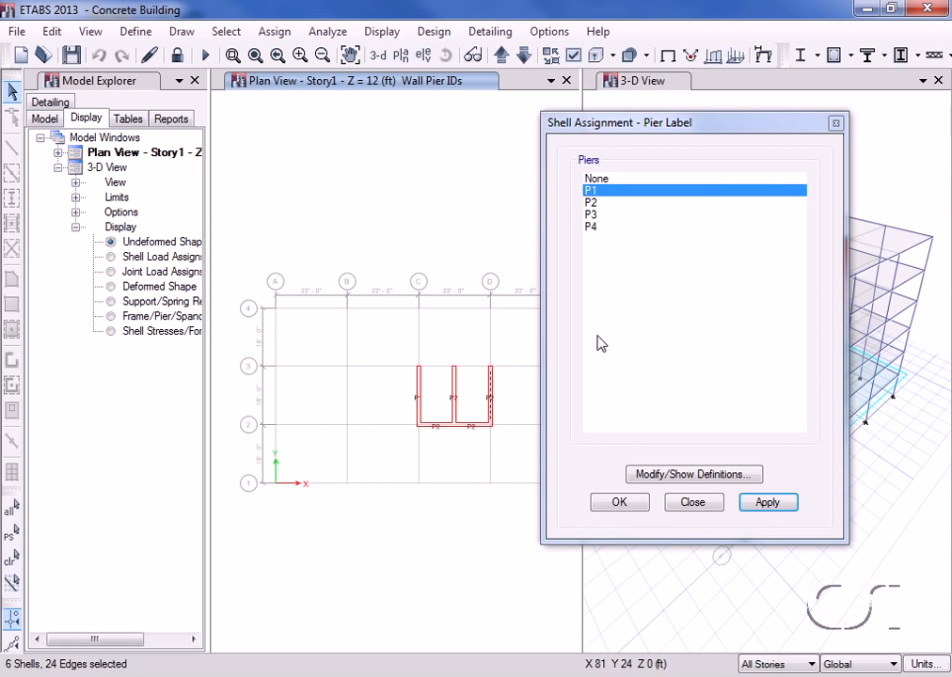
click(584, 215)
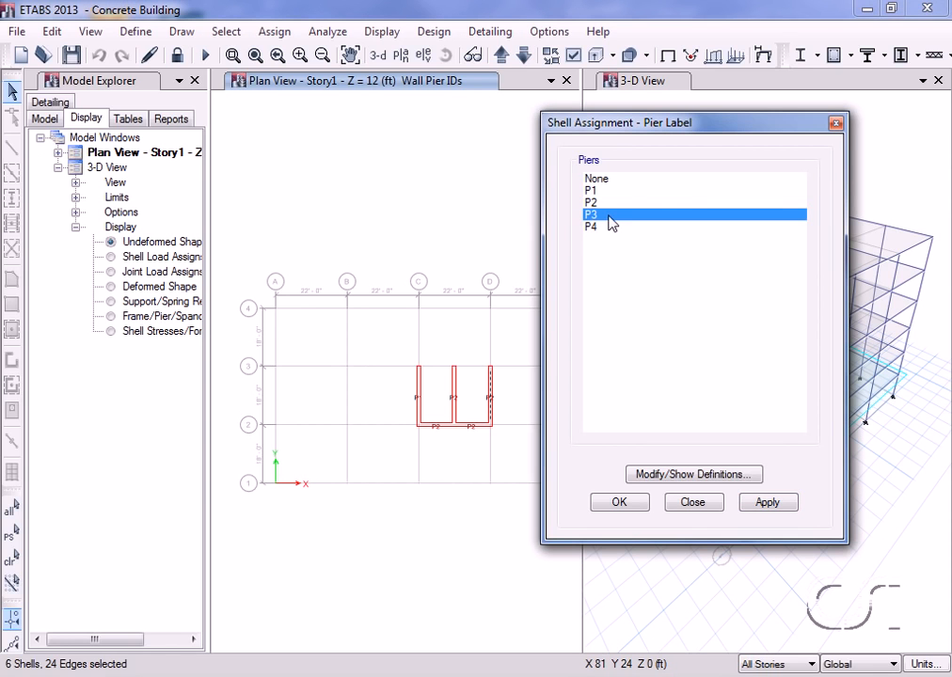
click(761, 504)
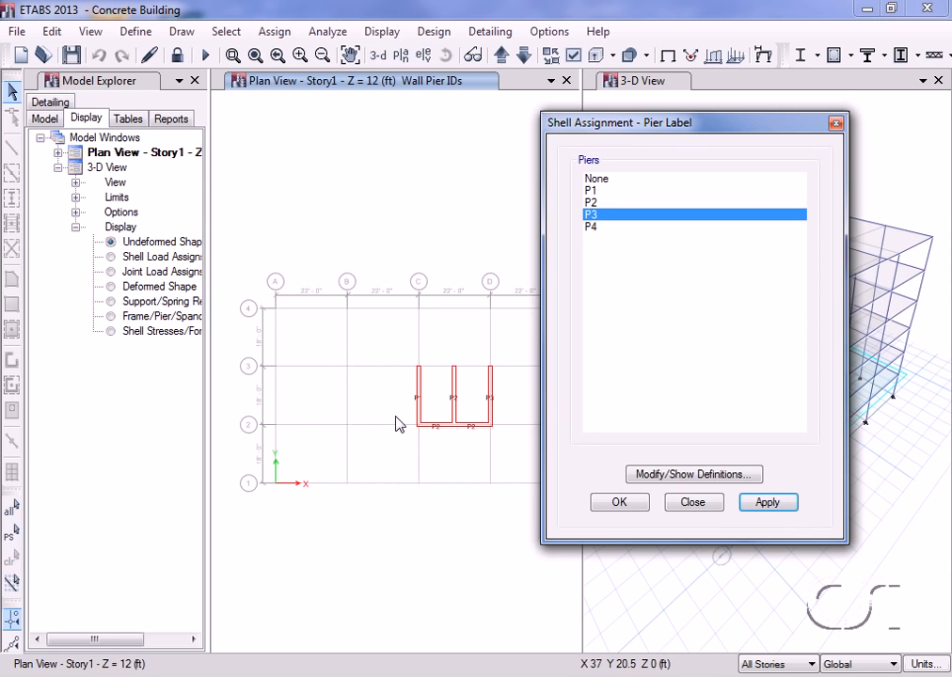
Step: Assign pier label P4 to both core walls along grid 2 on all stories, and switch the plan window to the default 3-D view
drag(402, 404, 505, 448)
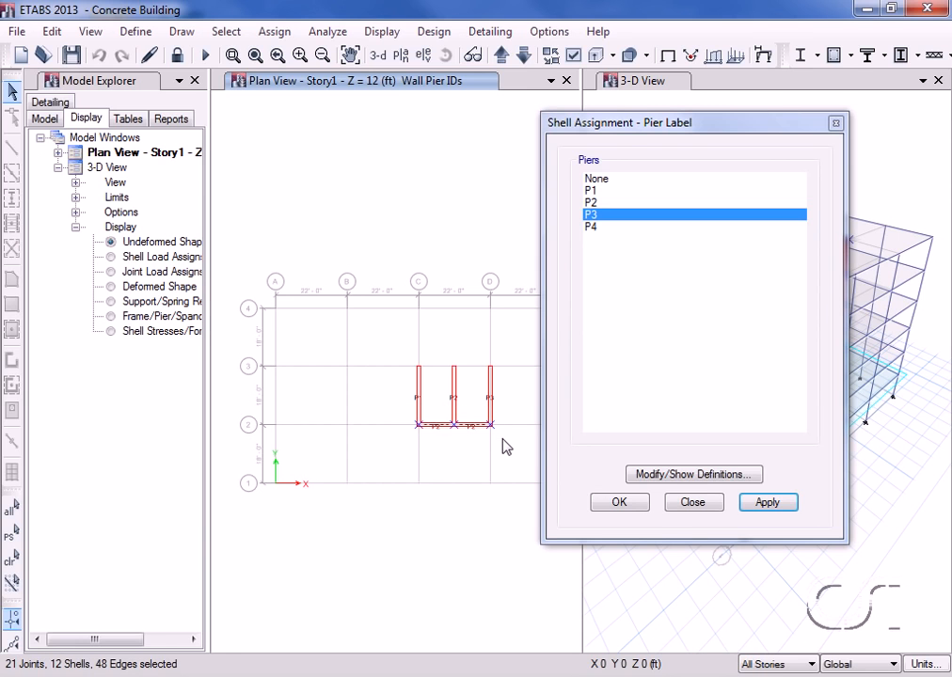
click(592, 228)
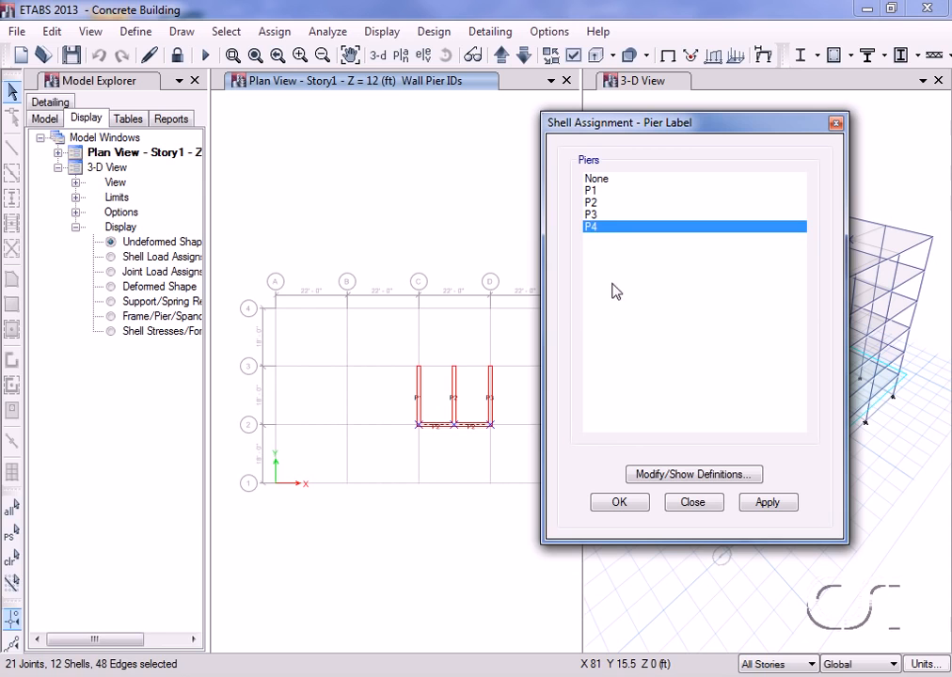
click(760, 504)
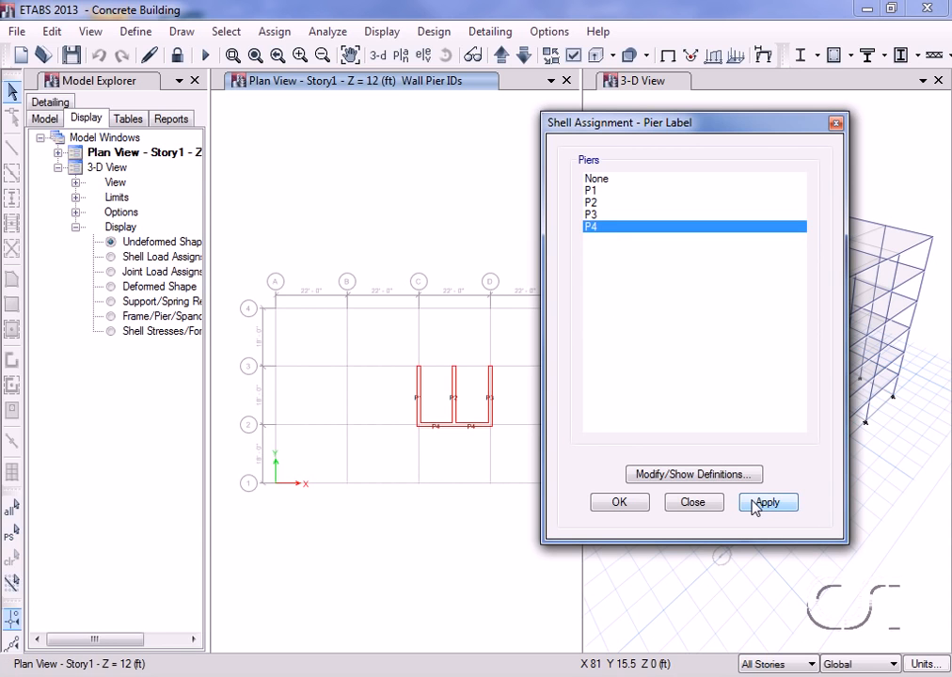
click(693, 503)
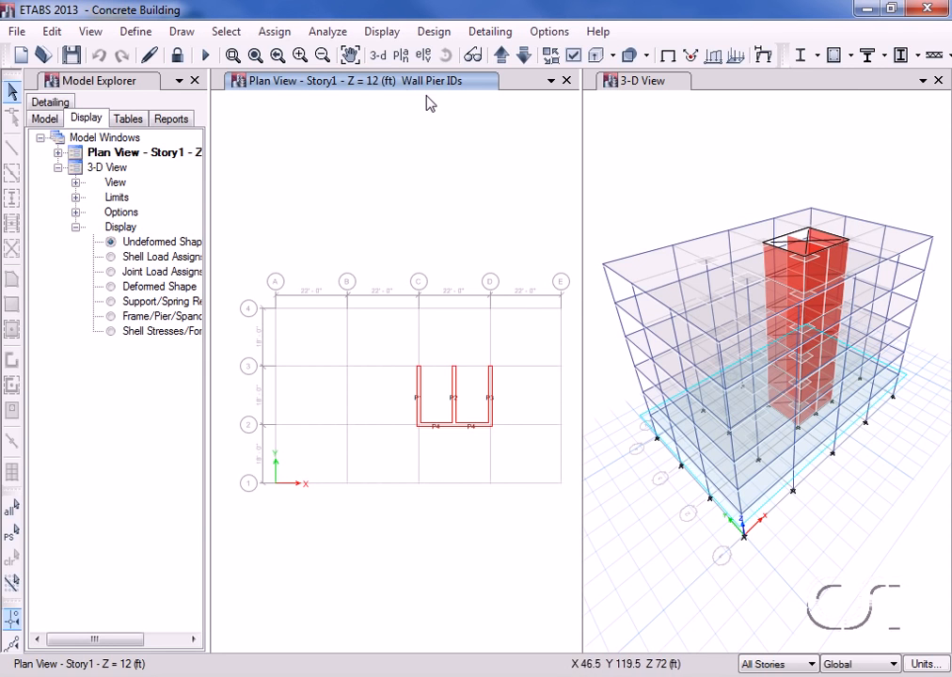
click(379, 56)
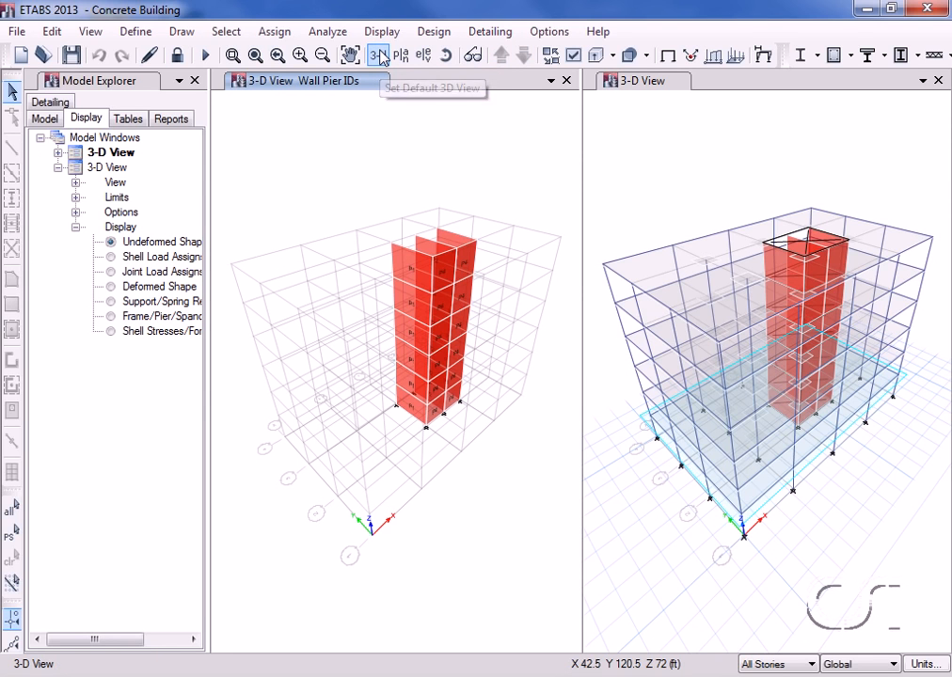
Step: Review the shear wall design preferences for ACI 318-11 and accept them
click(432, 33)
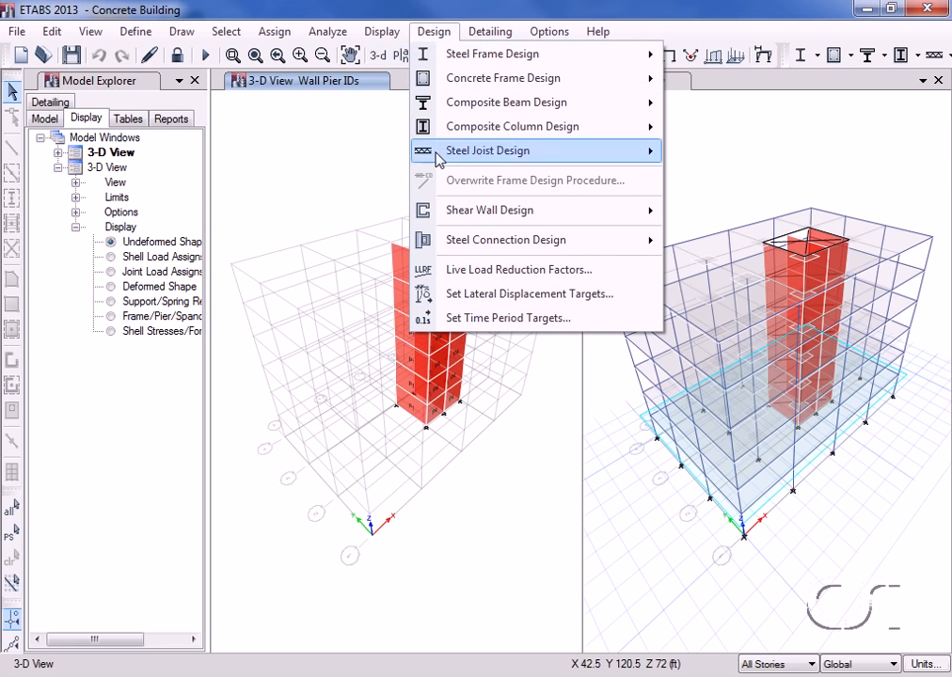
mouse_move(449, 210)
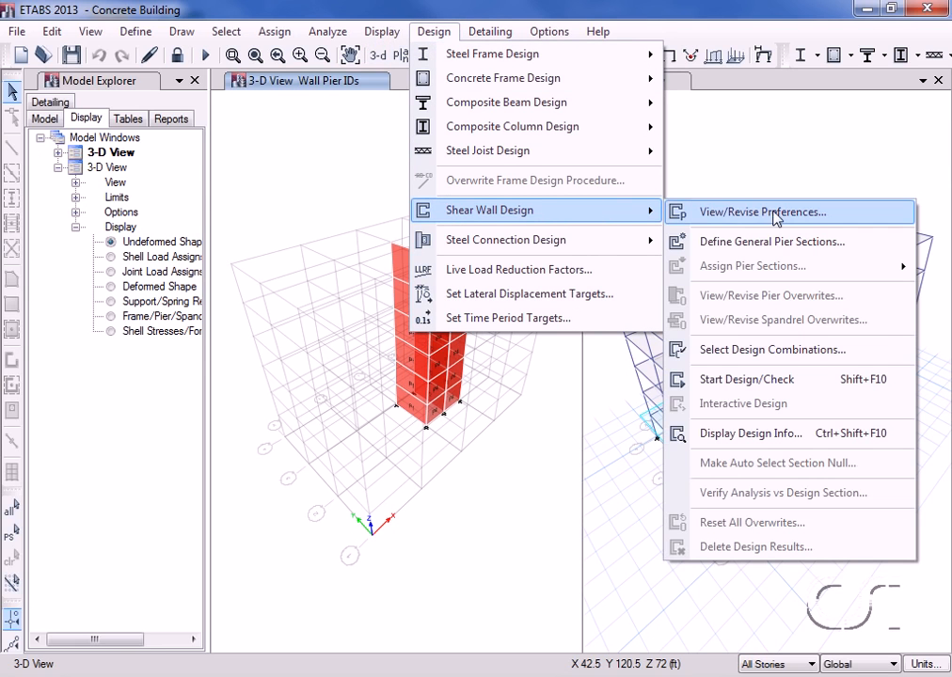
click(730, 215)
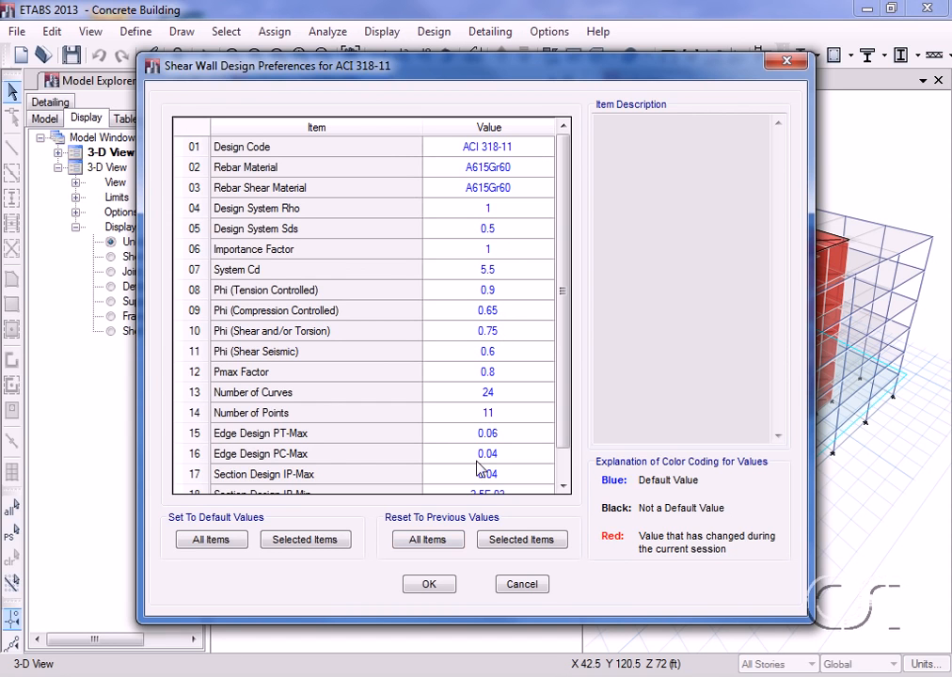
click(430, 585)
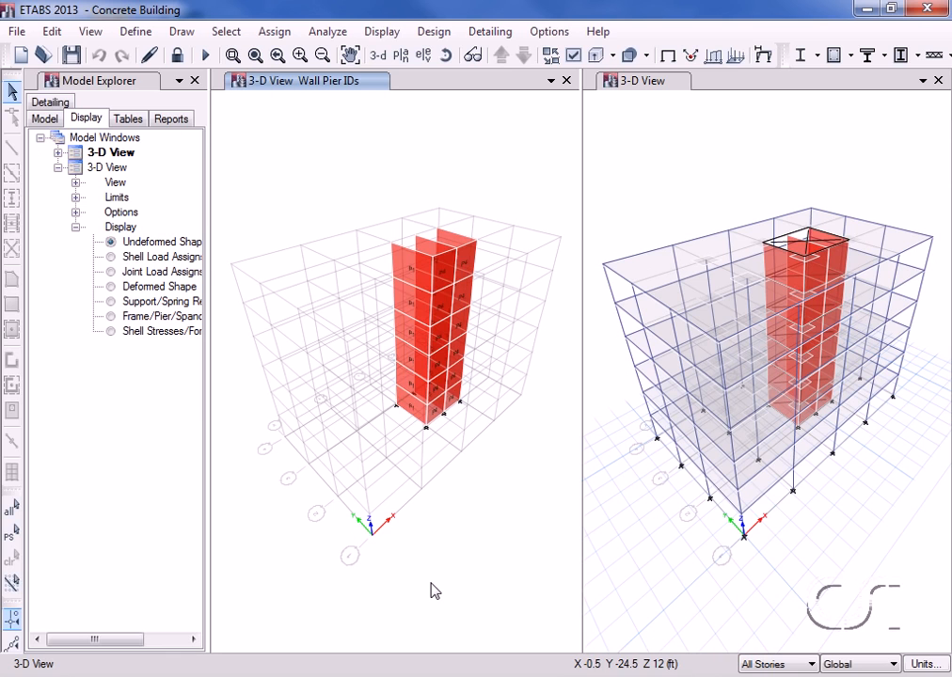
Step: Run the shear wall design check and review the design details for pier P1 on Story6
click(435, 36)
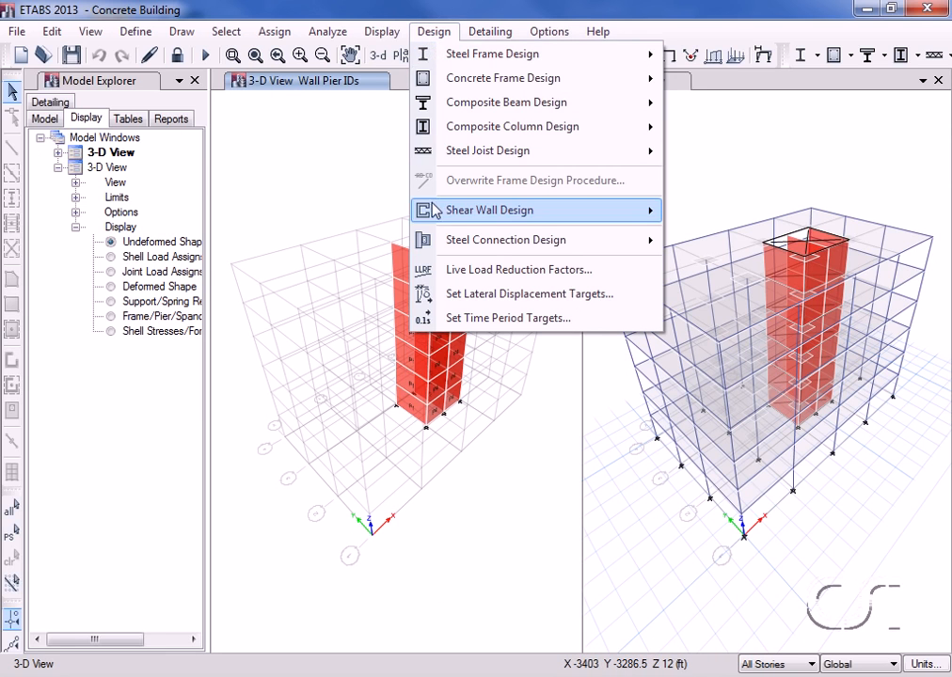
mouse_move(446, 206)
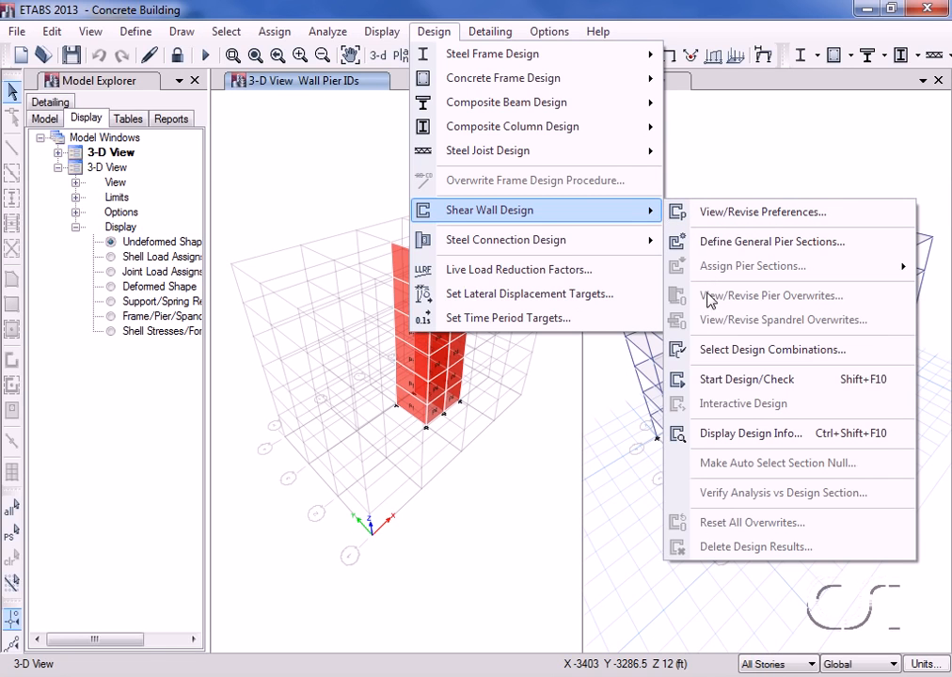
click(732, 382)
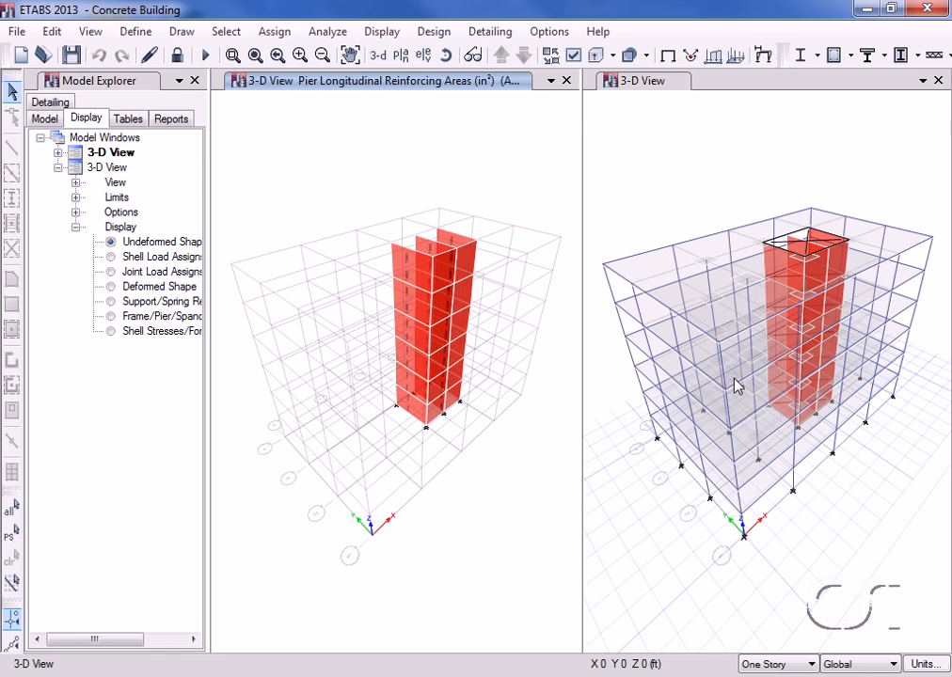
mouse_move(432, 277)
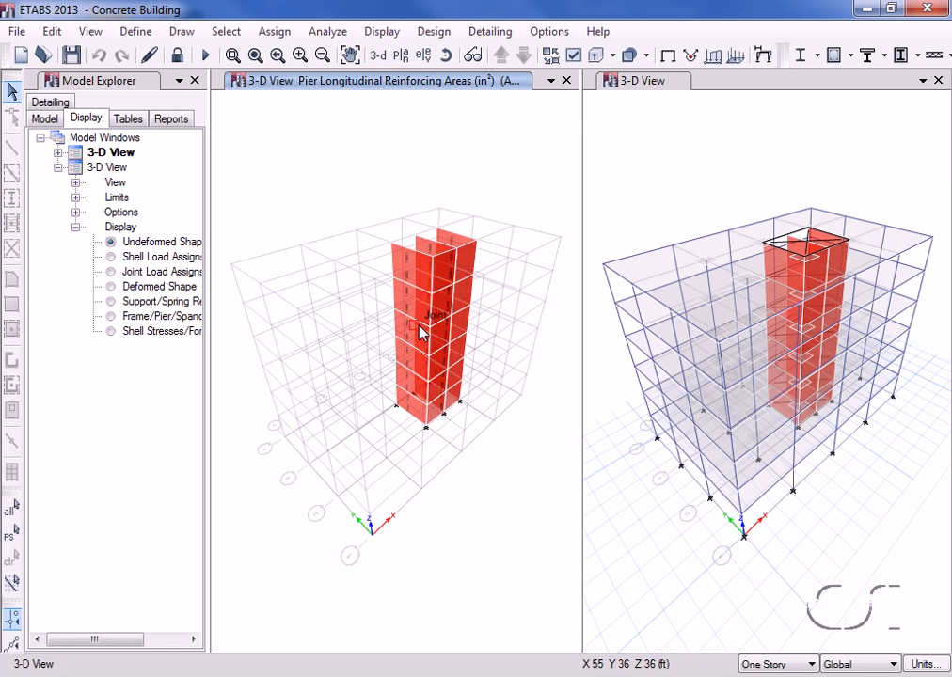
right_click(419, 273)
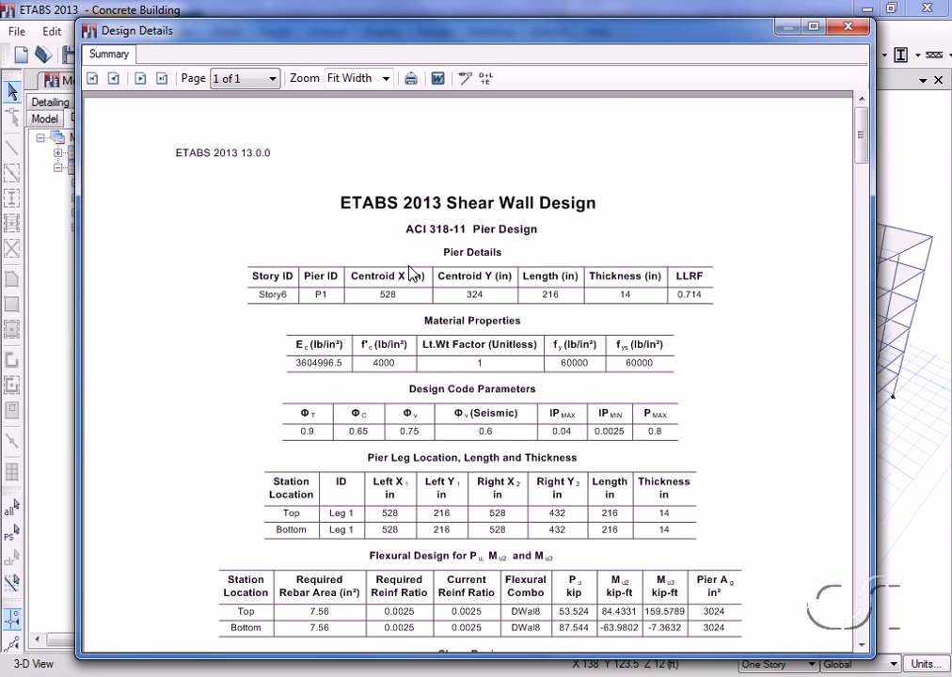
click(846, 28)
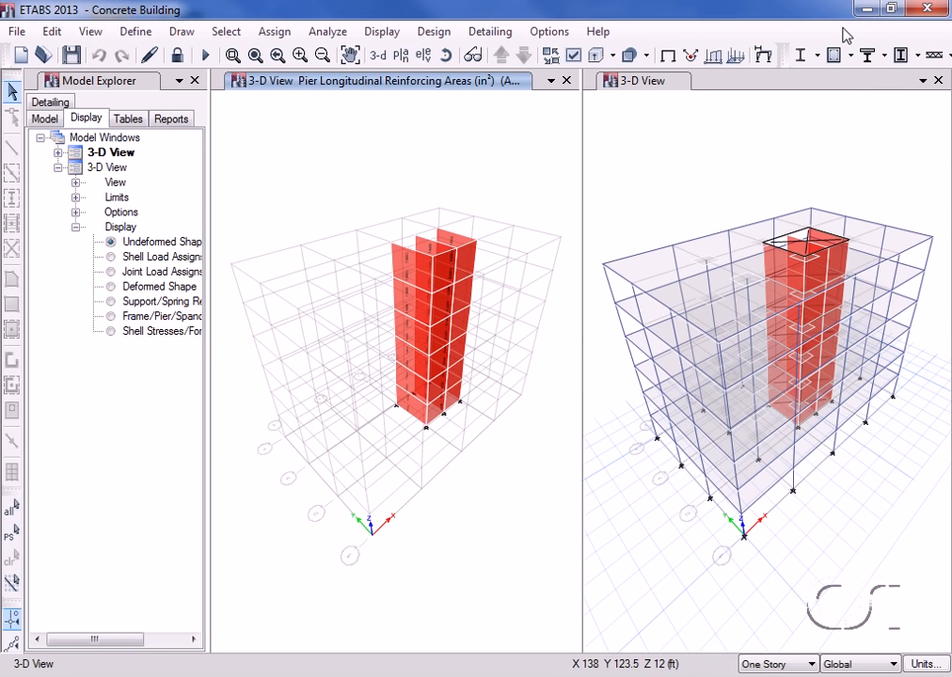
Step: Clear the pier reinforcing display and switch that window to the Story6 plan view with all objects shown
click(274, 31)
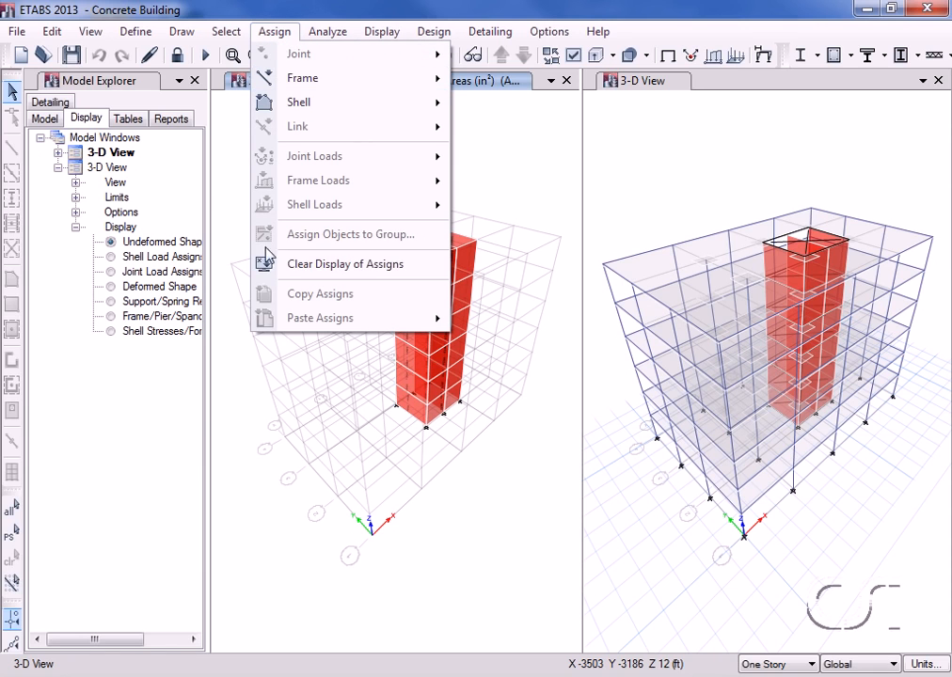
click(367, 267)
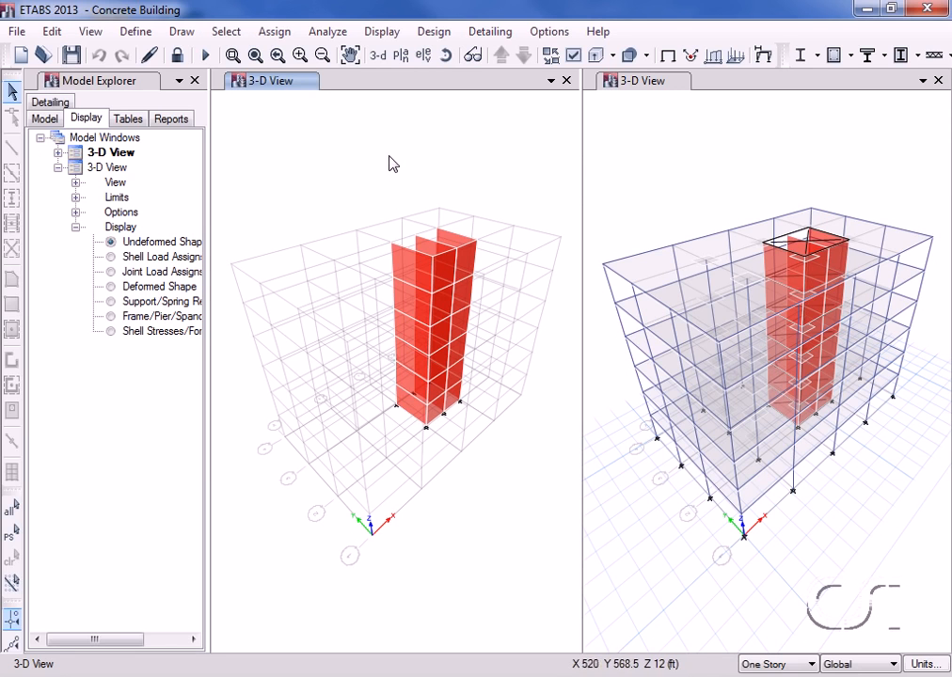
click(401, 56)
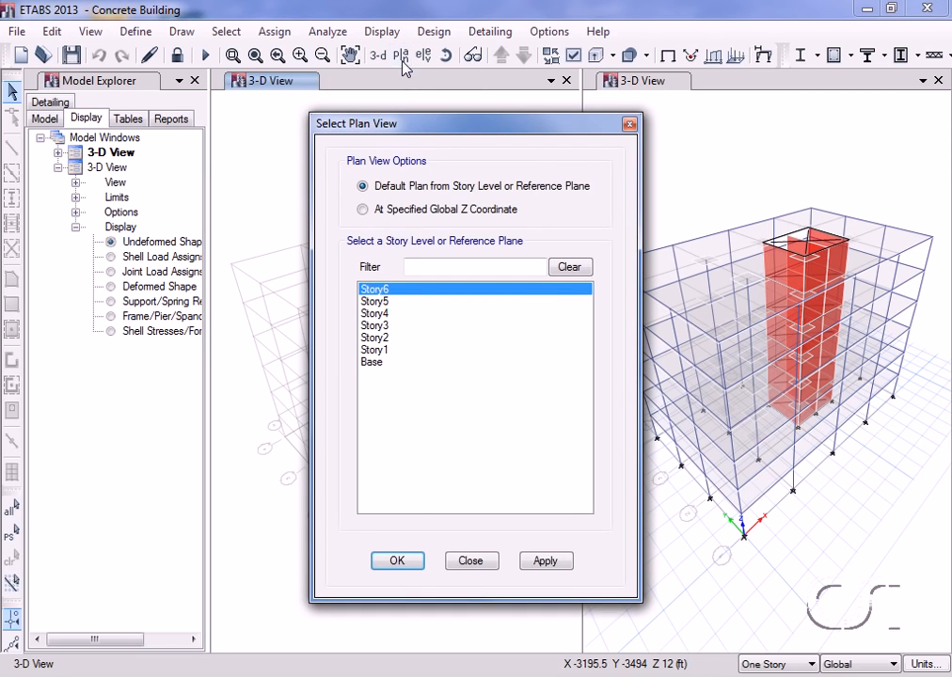
click(395, 561)
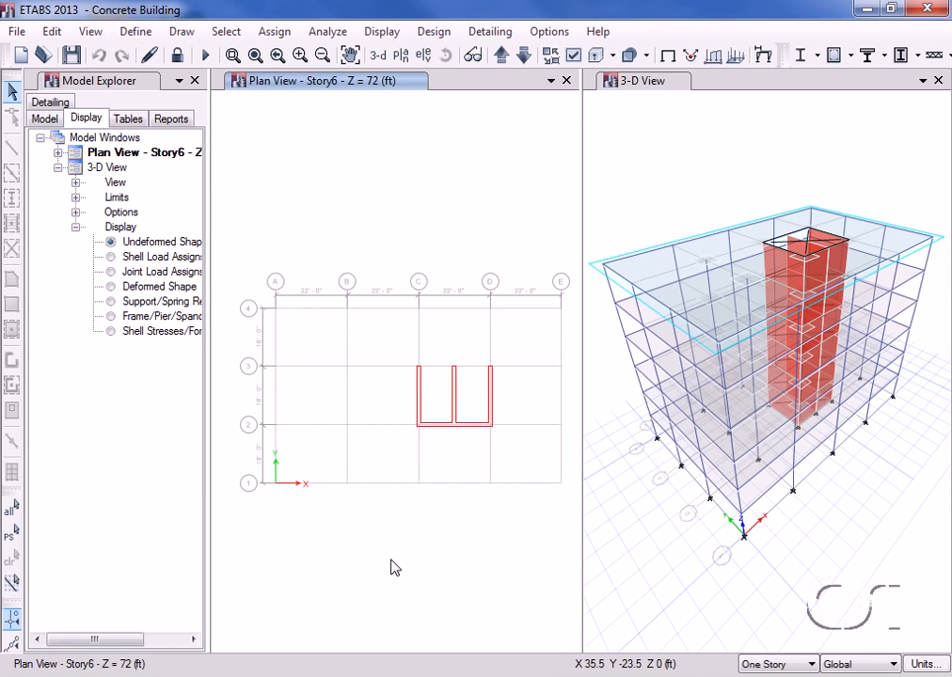
click(91, 32)
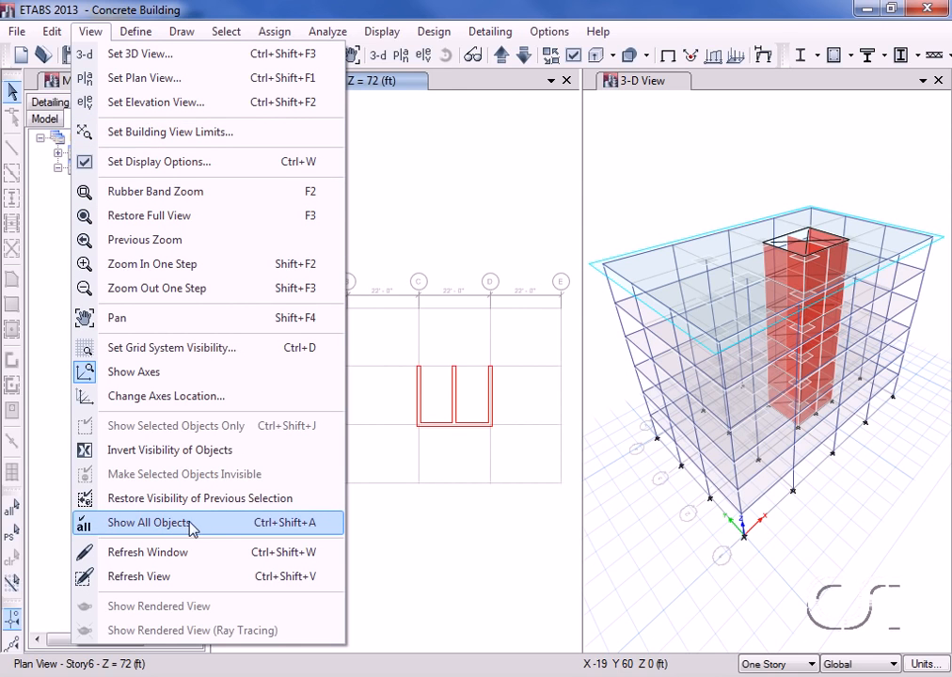
click(113, 529)
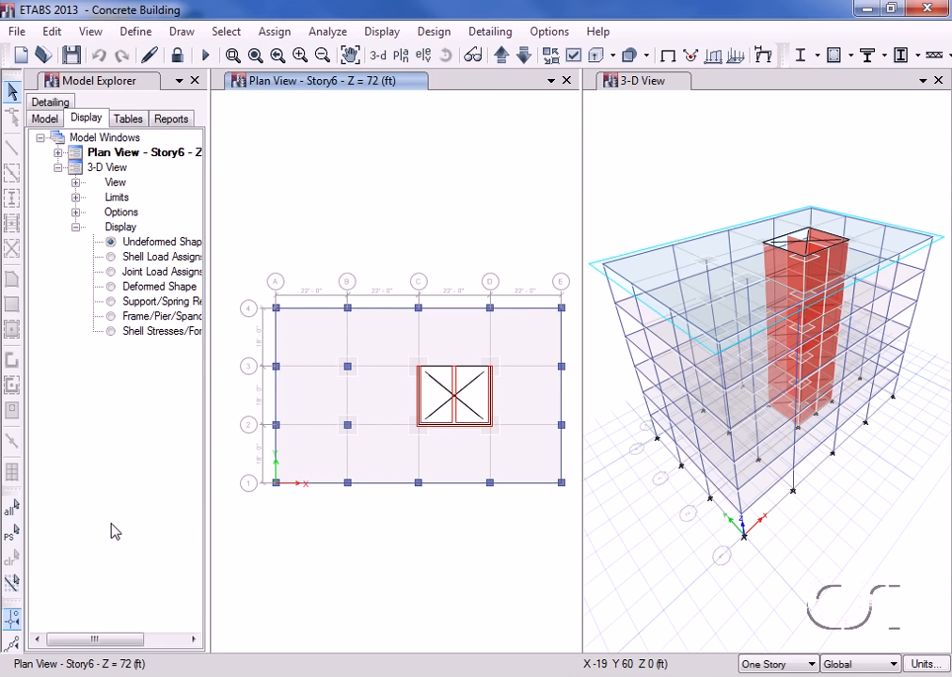
Step: Review the Shear Wall Pier Summary - ACI 318-11 design table, close it, and save the model
click(128, 119)
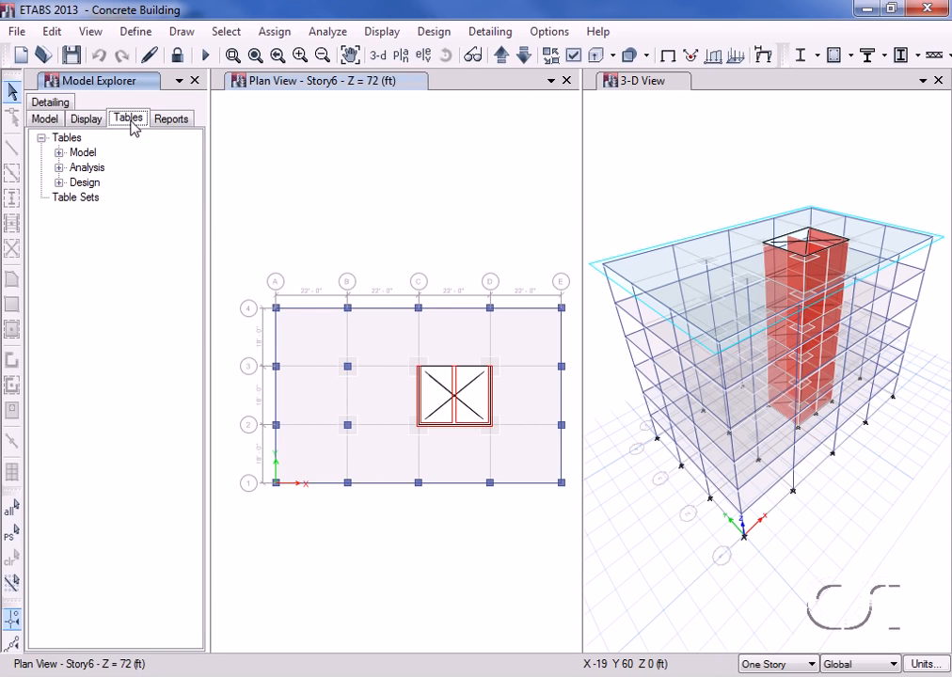
click(58, 183)
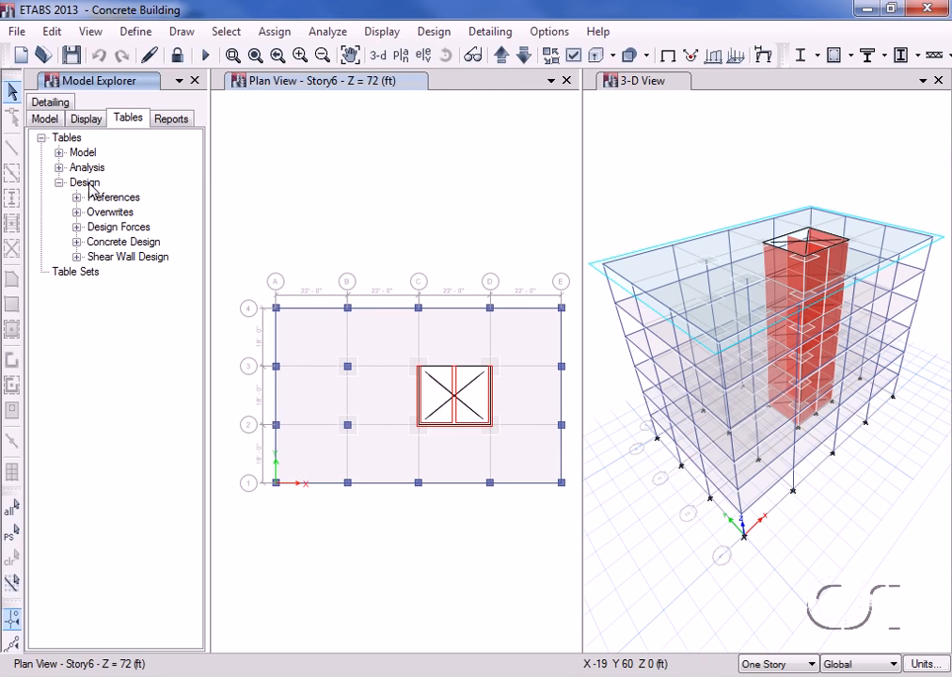
click(77, 257)
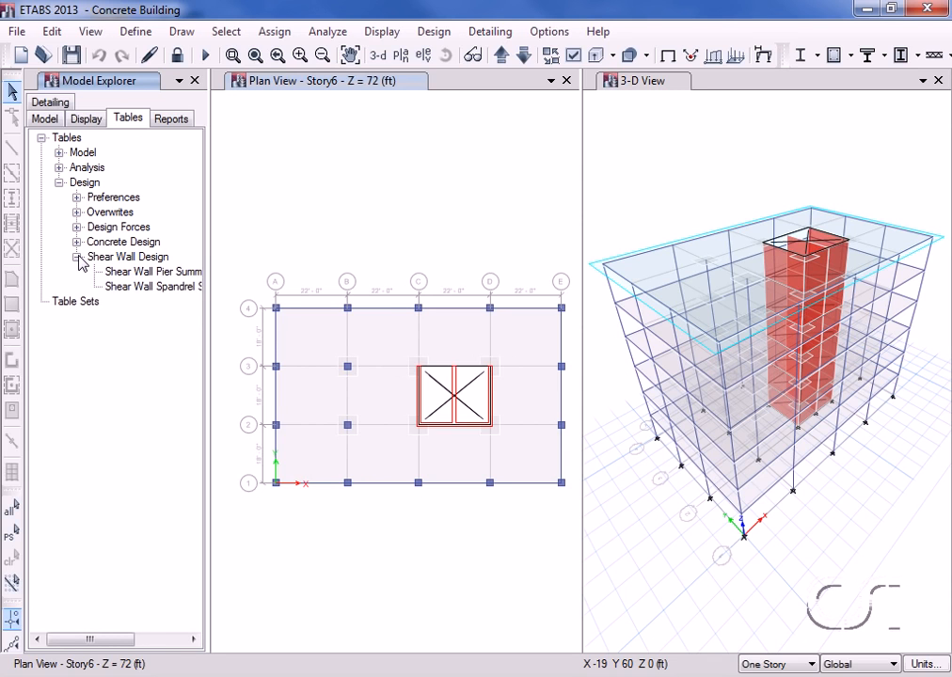
right_click(138, 277)
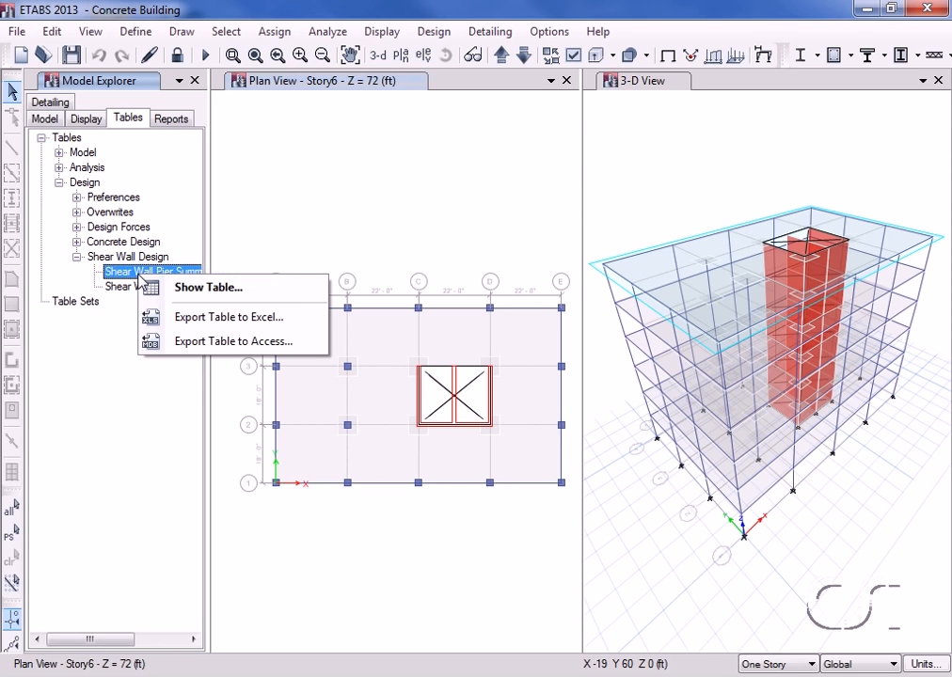
click(201, 287)
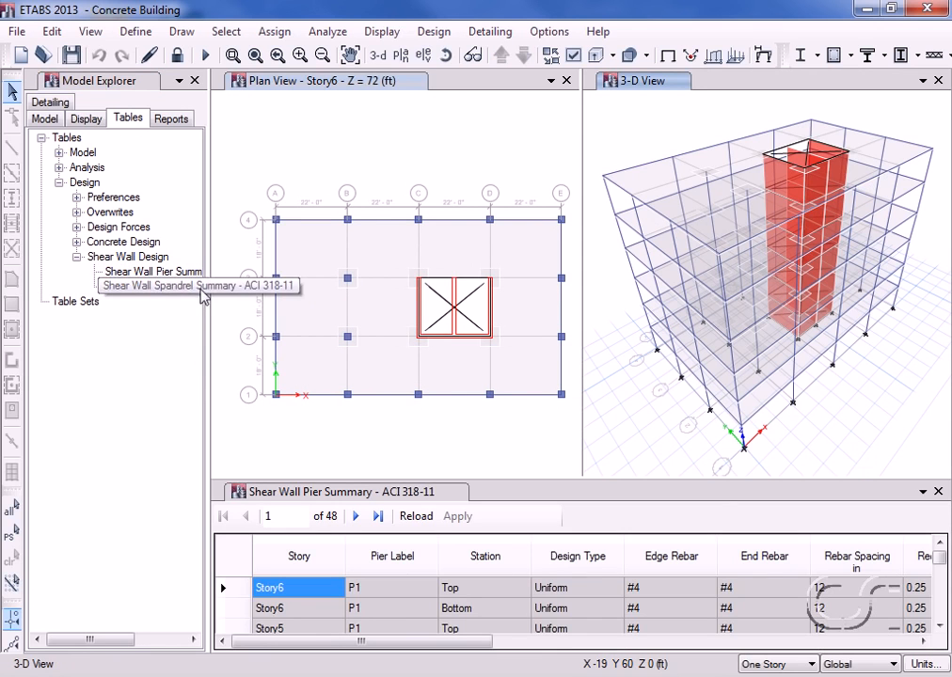
mouse_move(939, 564)
mouse_down()
mouse_move(941, 611)
mouse_move(945, 579)
mouse_up()
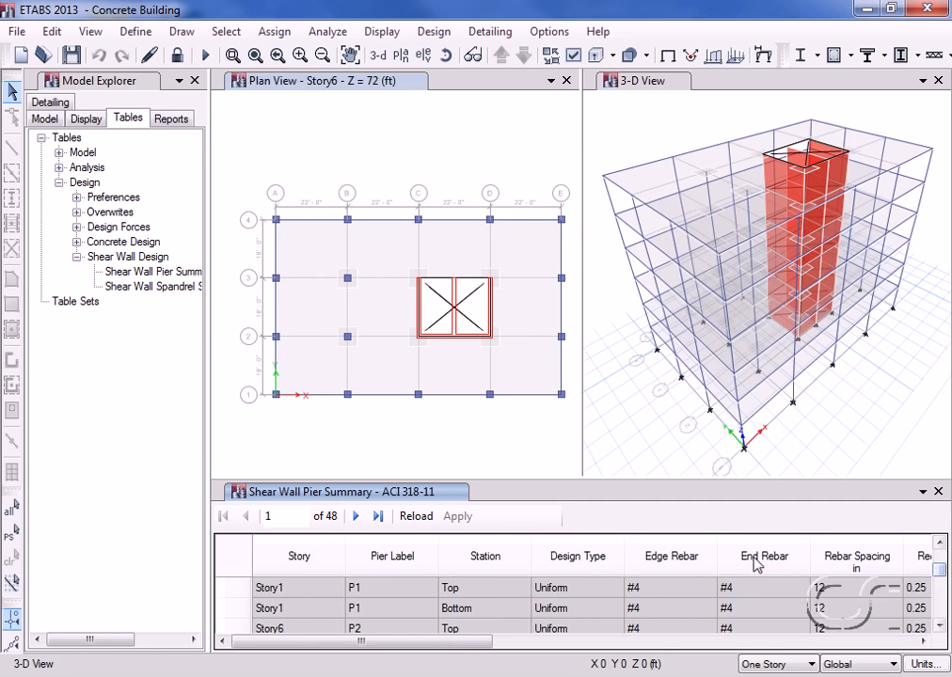
click(937, 492)
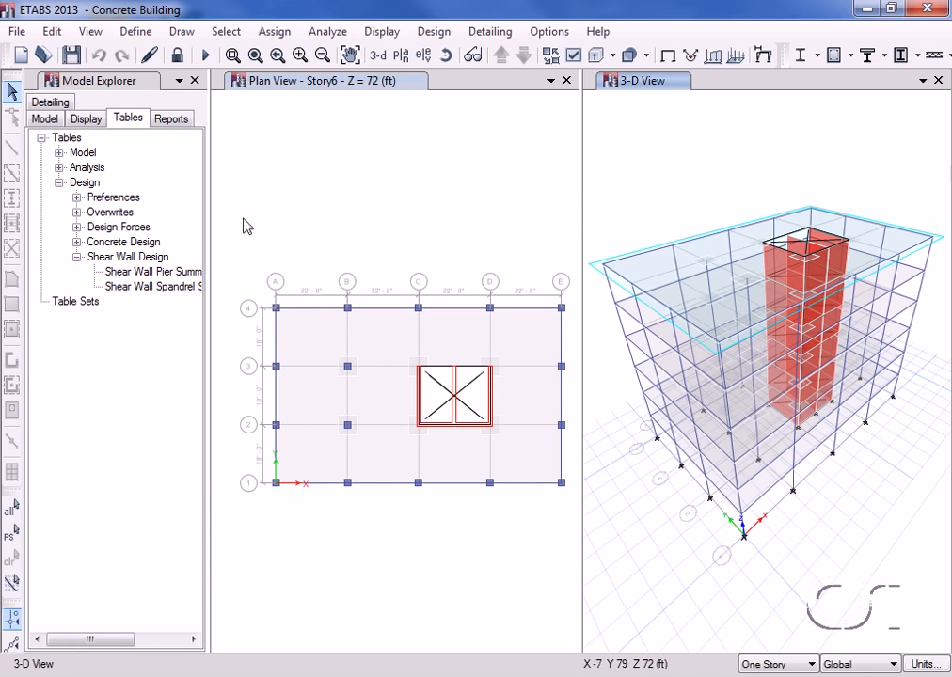
click(72, 56)
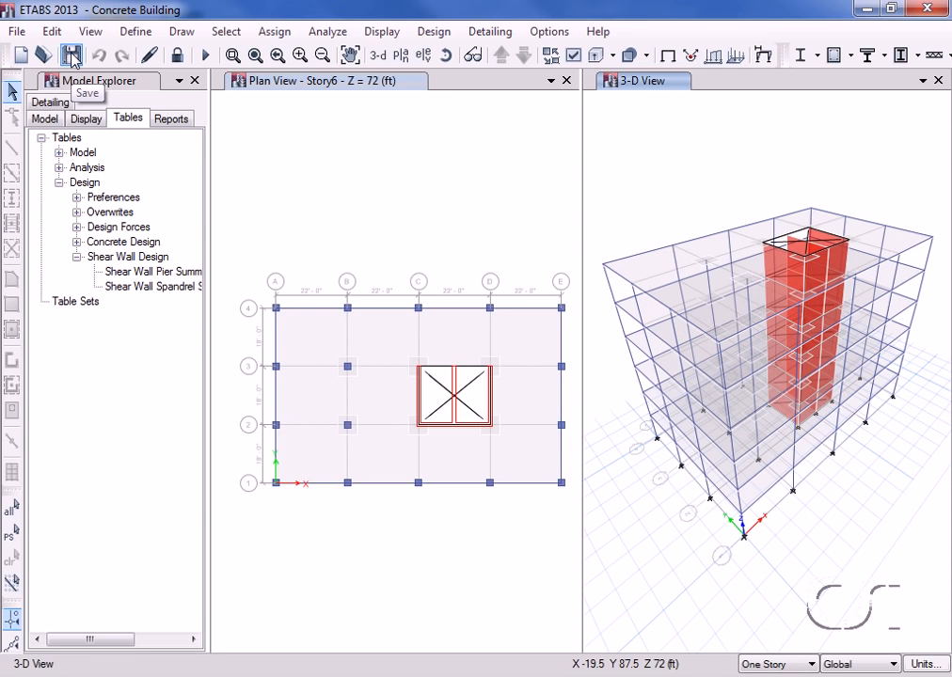